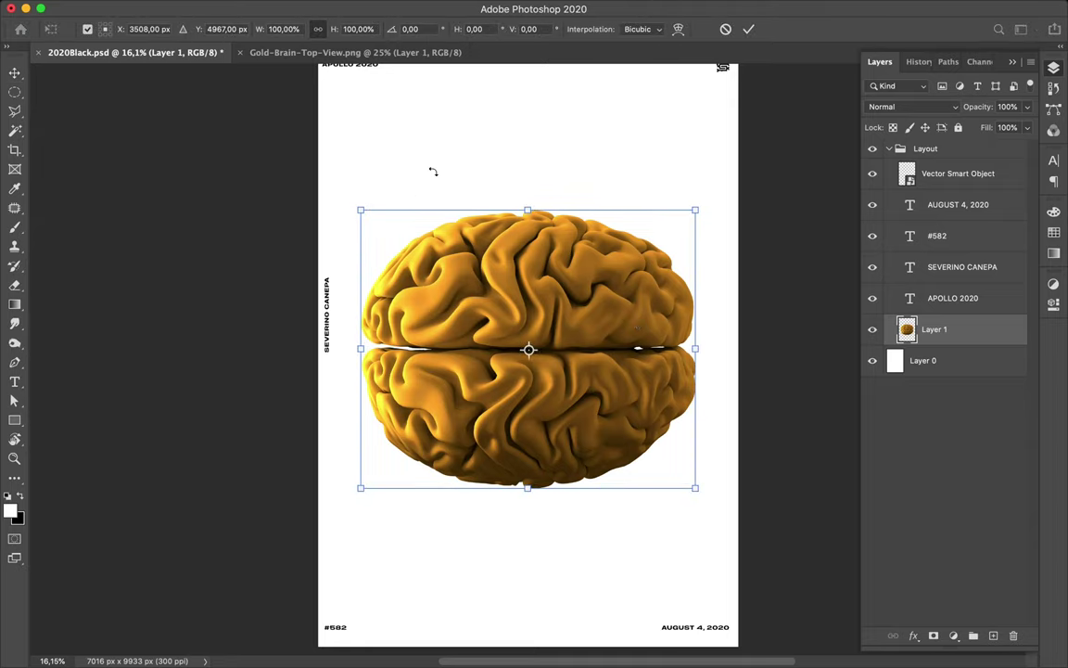
Commit the top-view brain centred on the page and select the white base layer.
key(Return)
drag(509, 351, 508, 318)
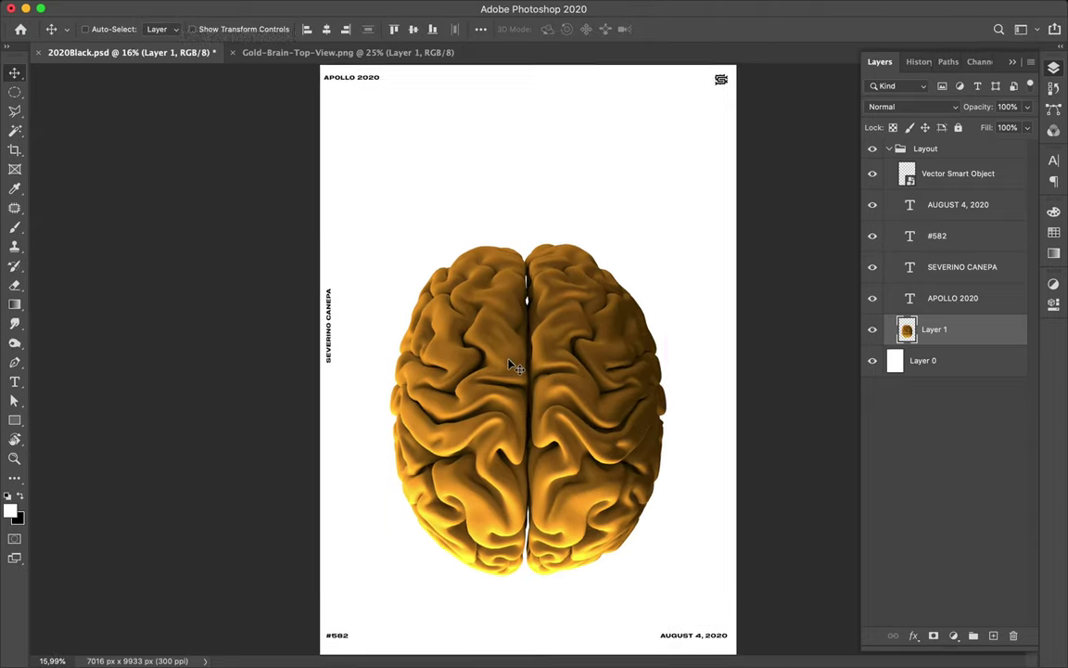
click(940, 360)
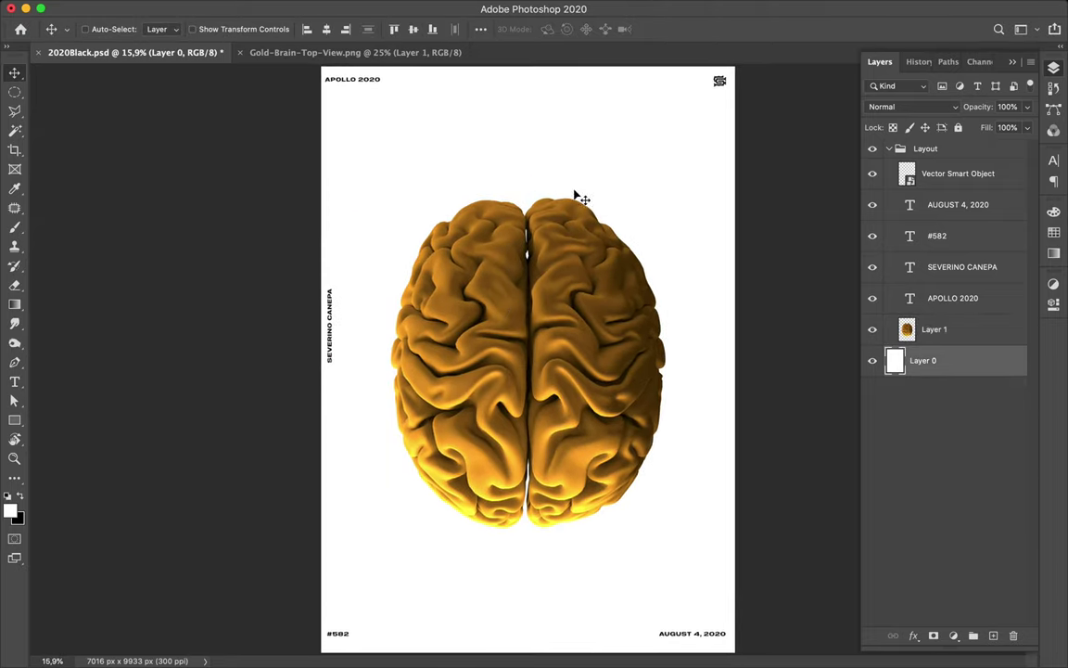
scroll(501, 195, down, 1)
Draw a page-sized light-grey rectangle background and delete the old white Layer 0.
key(u)
click(163, 30)
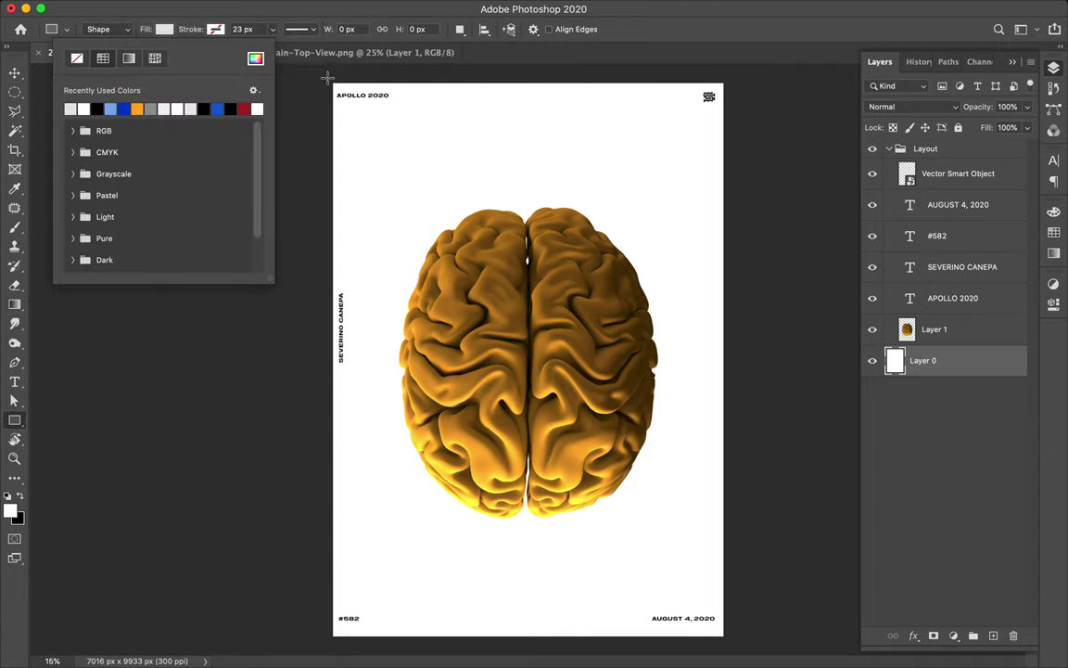
drag(334, 83, 724, 637)
key(v)
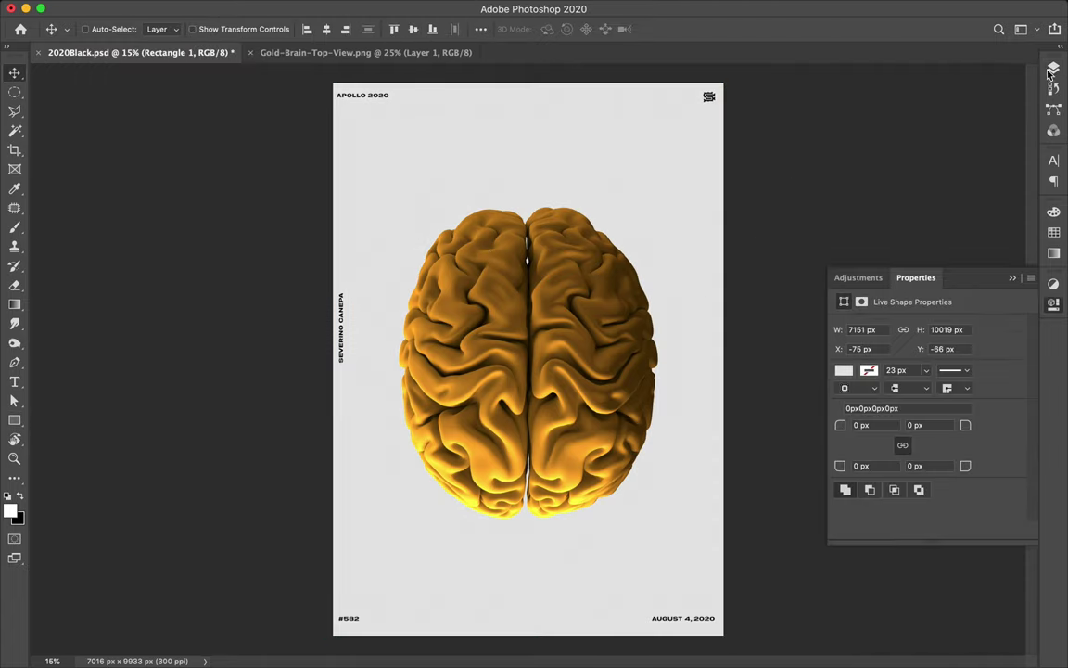
drag(927, 391, 891, 345)
Add the word GOLD above the brain and duplicate it just below.
key(t)
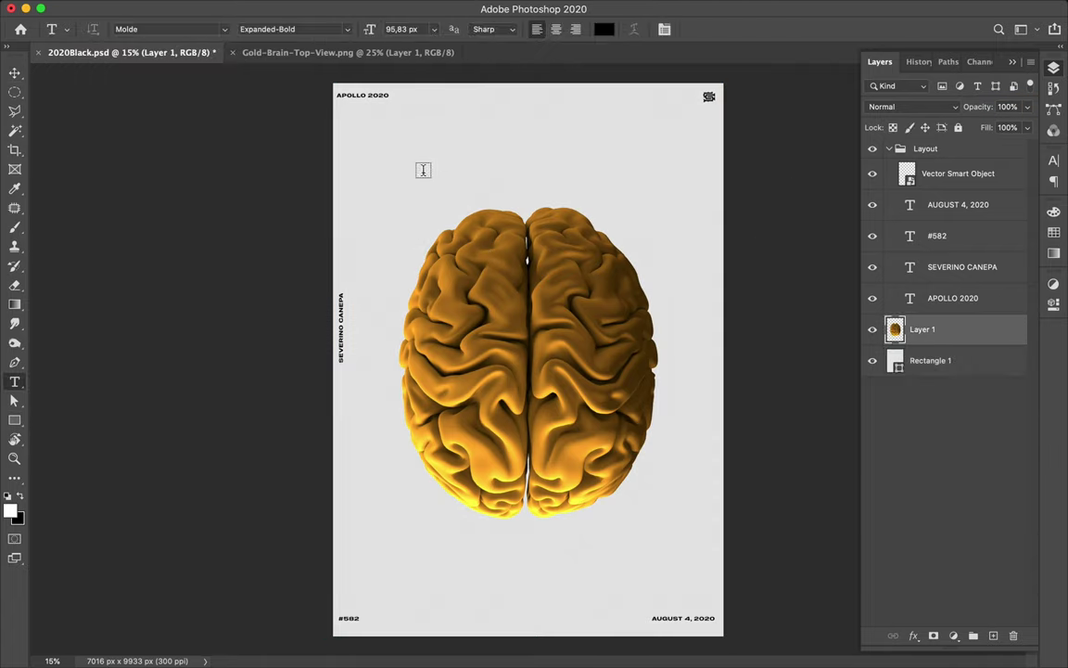
click(420, 170)
text(GOLD)
key(Escape)
key(v)
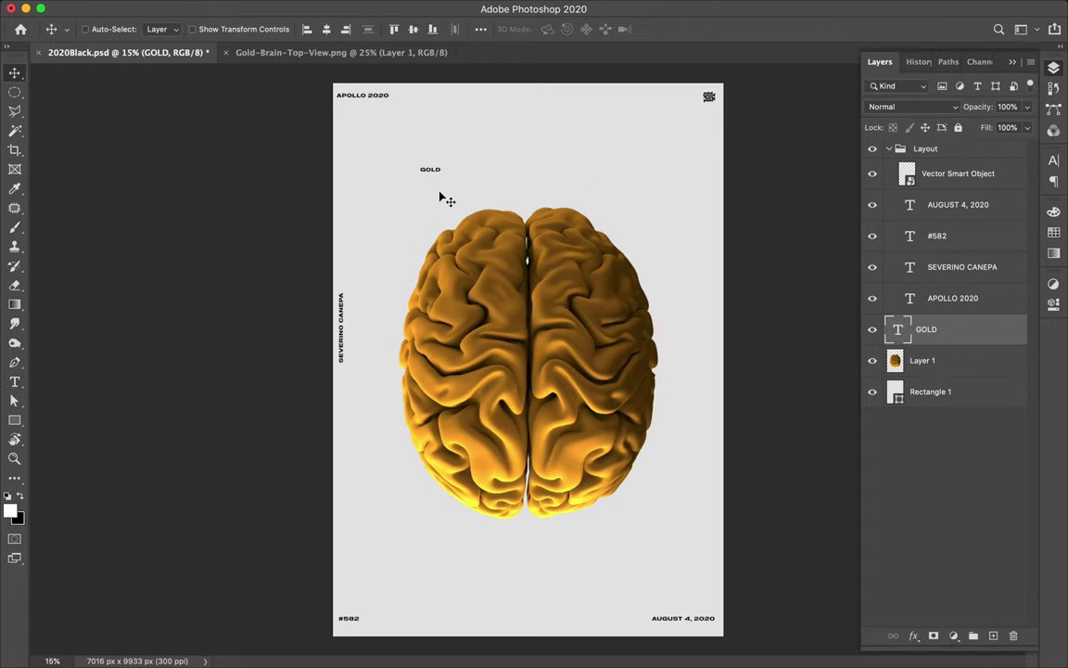
drag(432, 171, 435, 208)
Retype the duplicated word as BRAIN.
key(t)
double_click(427, 204)
text(BRAIN)
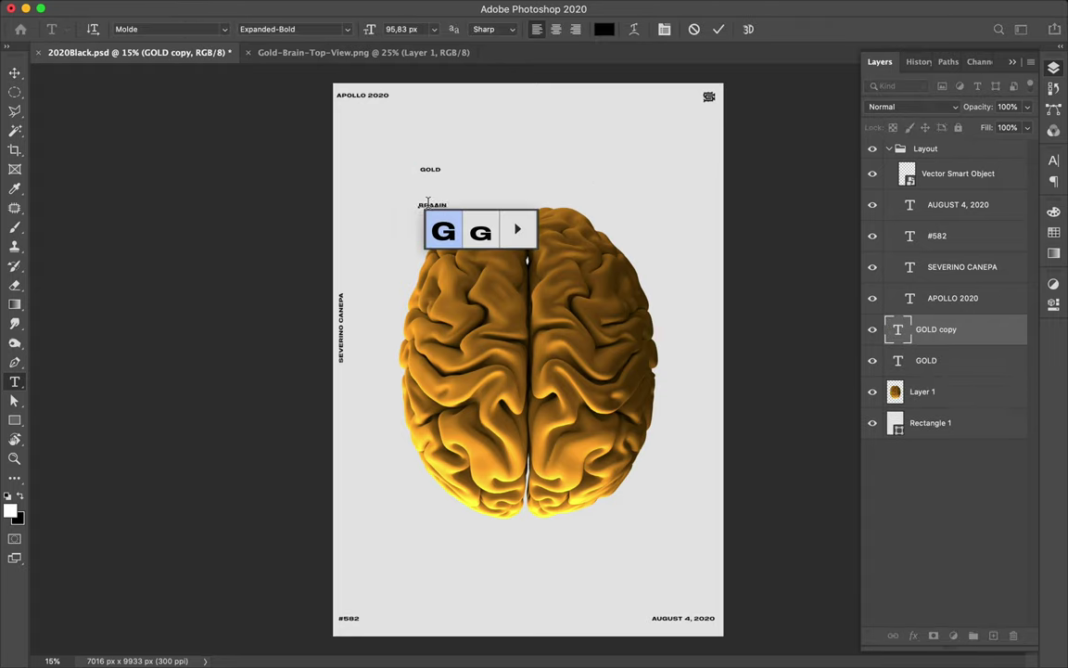
double_click(432, 205)
text(BRA)
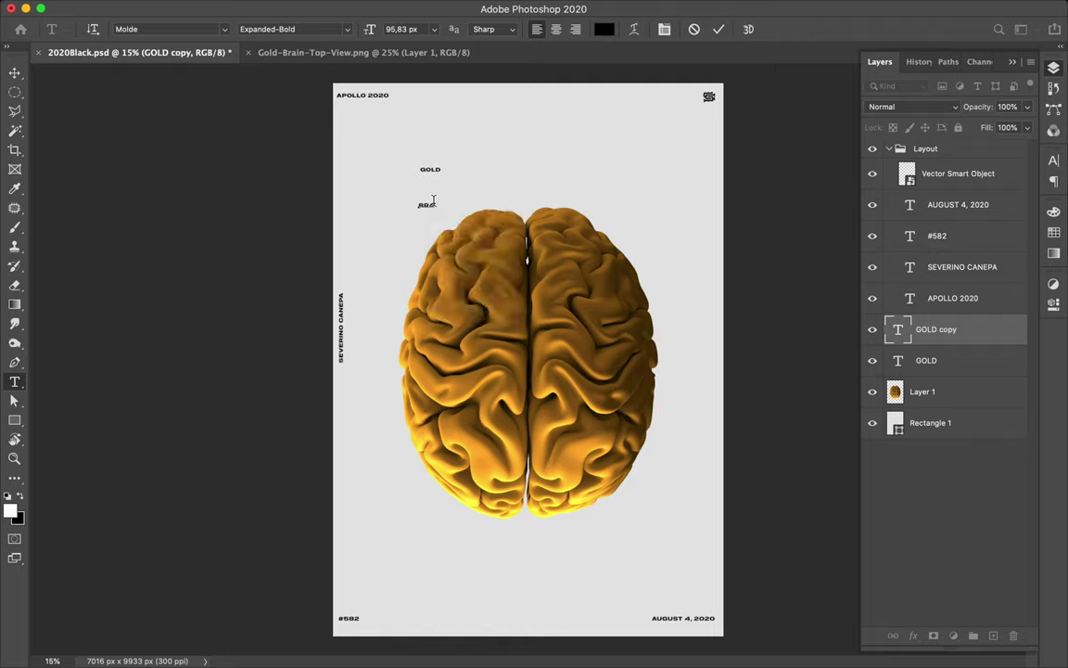
key(ctrl+Return)
key(ctrl+t)
drag(444, 208, 523, 228)
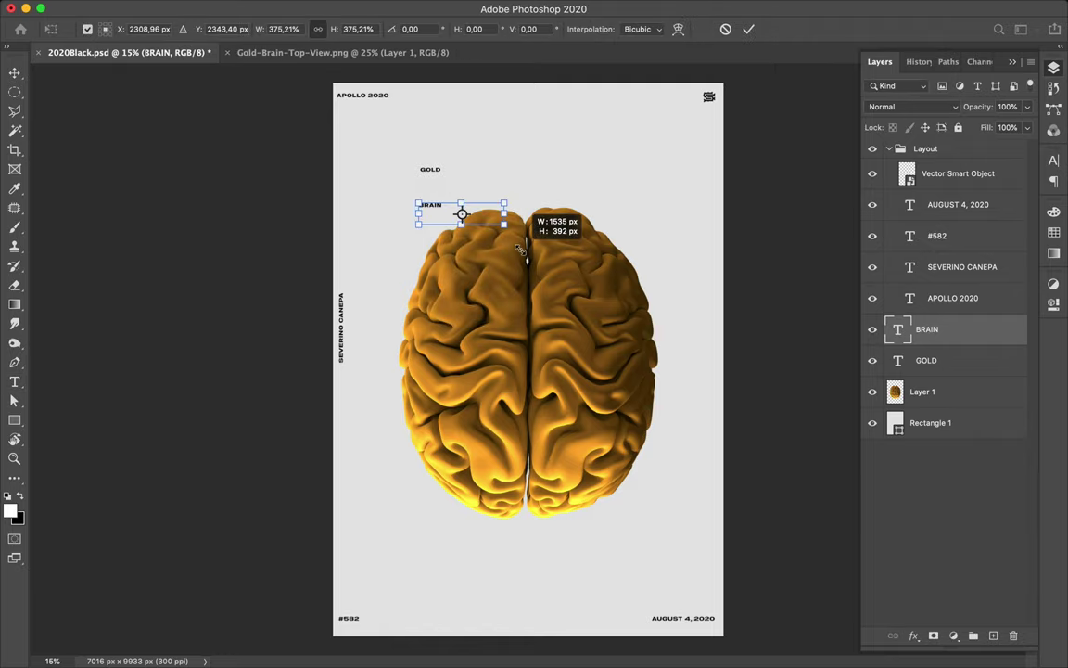
key(Escape)
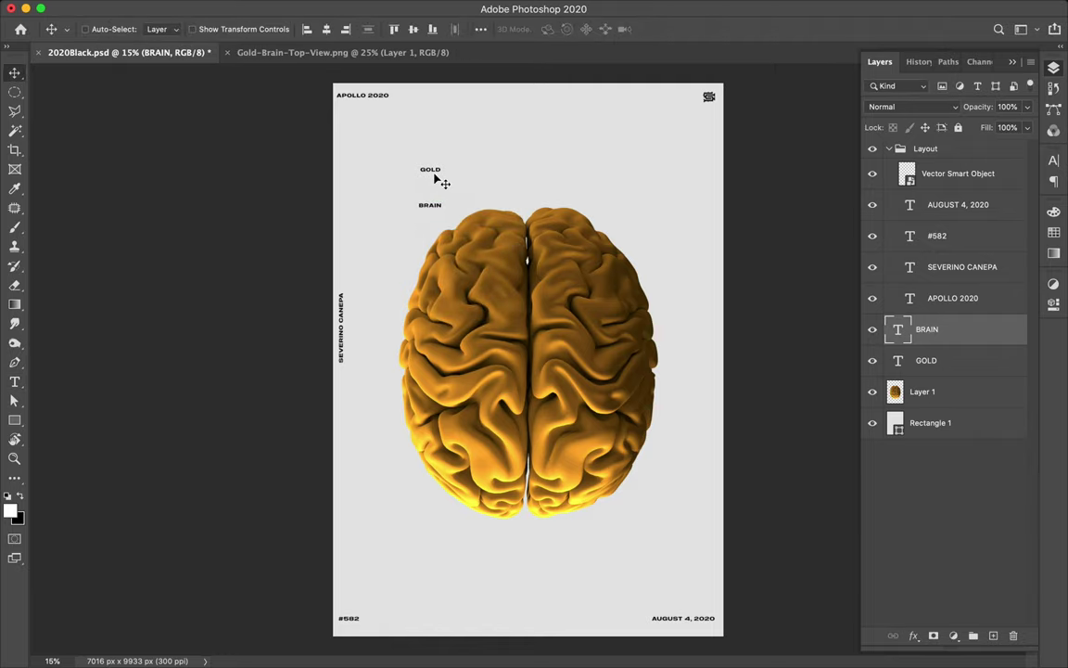
Enlarge GOLD and BRAIN together to frame the brain and colour them blue.
shift+click(441, 175)
key(ctrl+t)
mouse_move(443, 168)
mouse_down()
mouse_move(547, 131)
mouse_move(554, 302)
mouse_up()
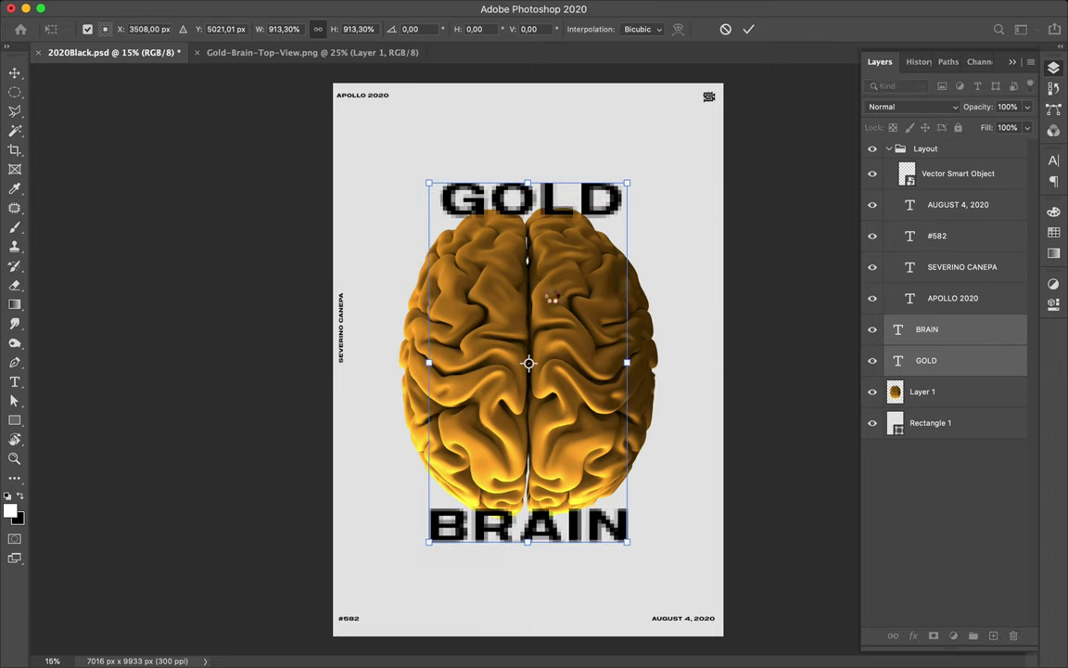
key(Return)
click(1053, 232)
click(932, 231)
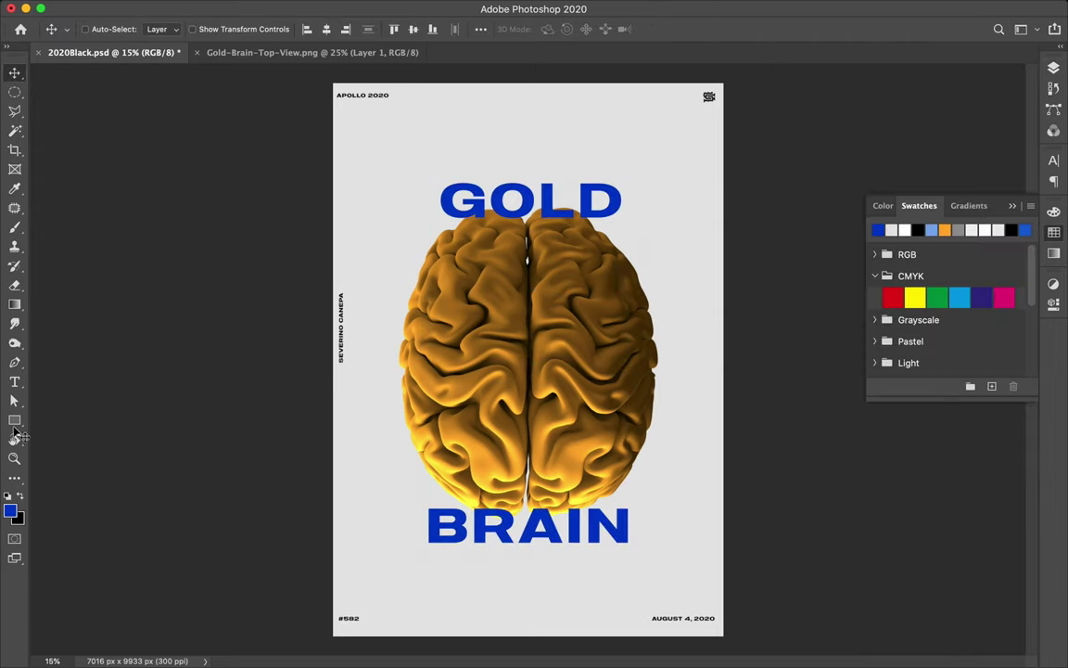
Draw a circle over the brain's centre with the Ellipse tool.
click(14, 429)
click(65, 446)
drag(613, 423, 674, 485)
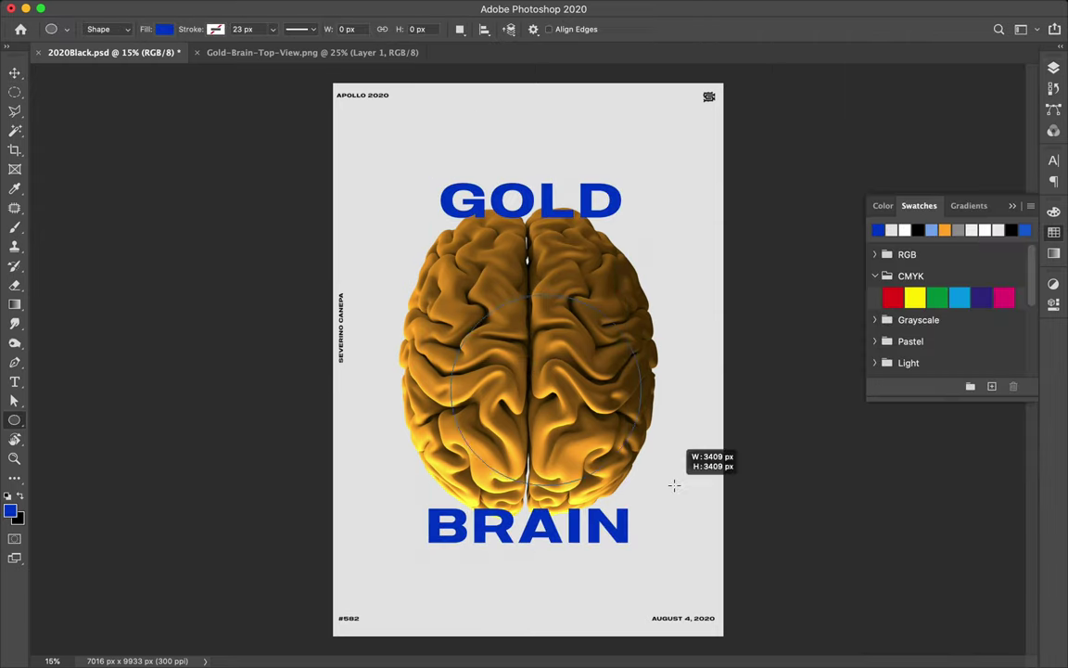
click(1053, 67)
click(913, 107)
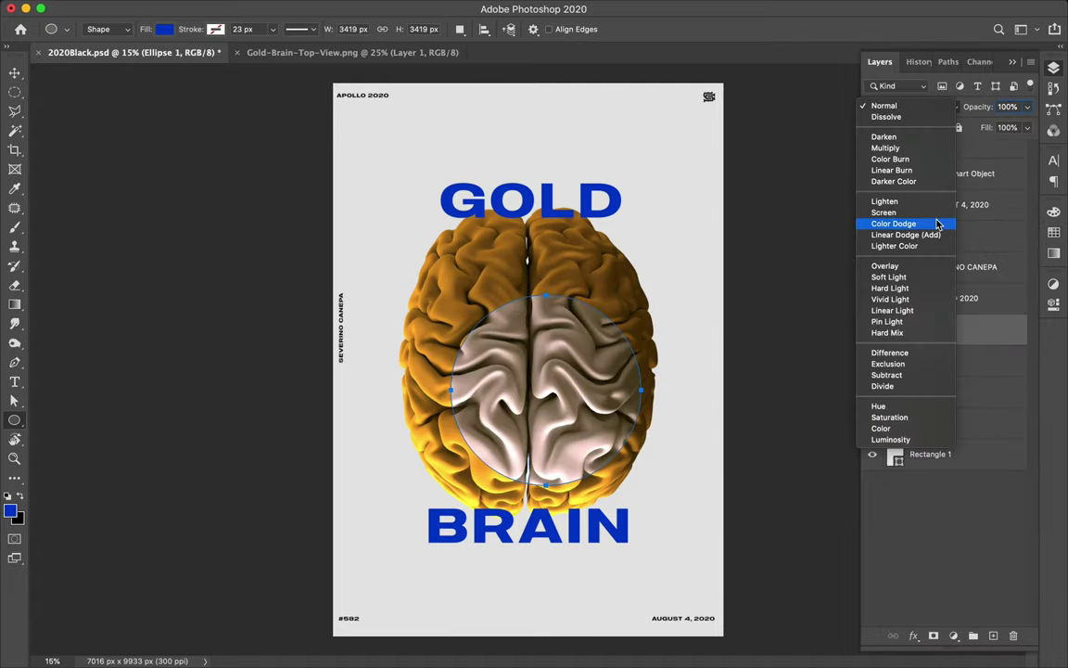
click(918, 352)
scroll(536, 383, up, 2)
key(i)
scroll(536, 383, up, 2)
scroll(584, 327, up, 1)
click(535, 295)
click(606, 299)
scroll(481, 441, down, 2)
scroll(481, 441, down, 1)
key(v)
key(Delete)
shift+click(554, 136)
click(1053, 159)
click(1054, 231)
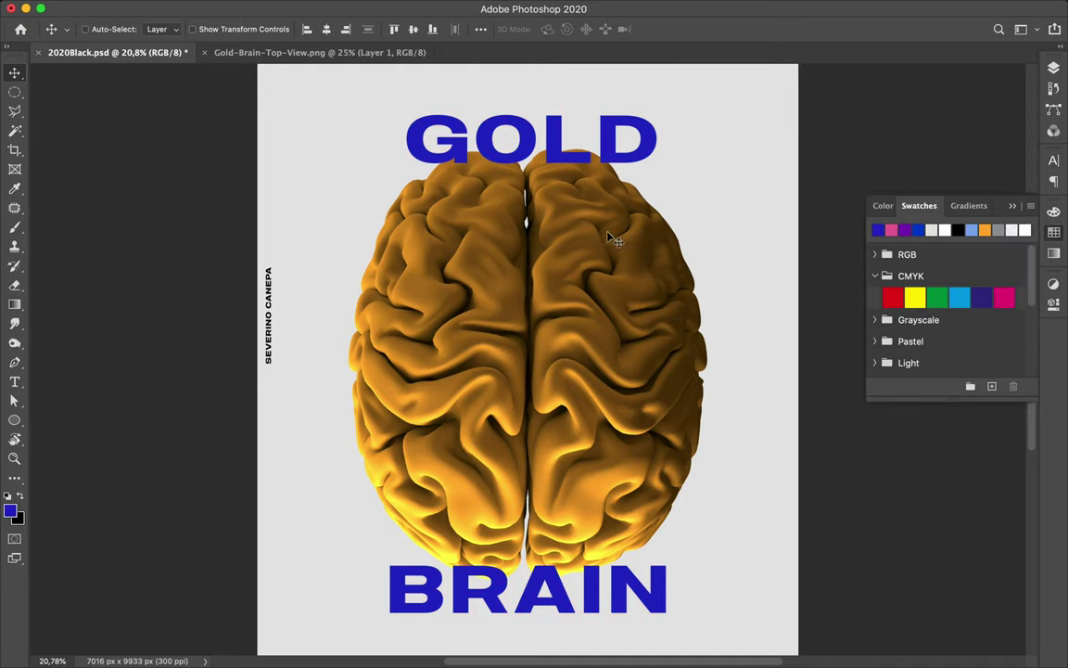
Rotate the GOLD word −90° to vertical and place it near the top-left corner.
scroll(609, 238, down, 1)
click(1054, 159)
click(984, 215)
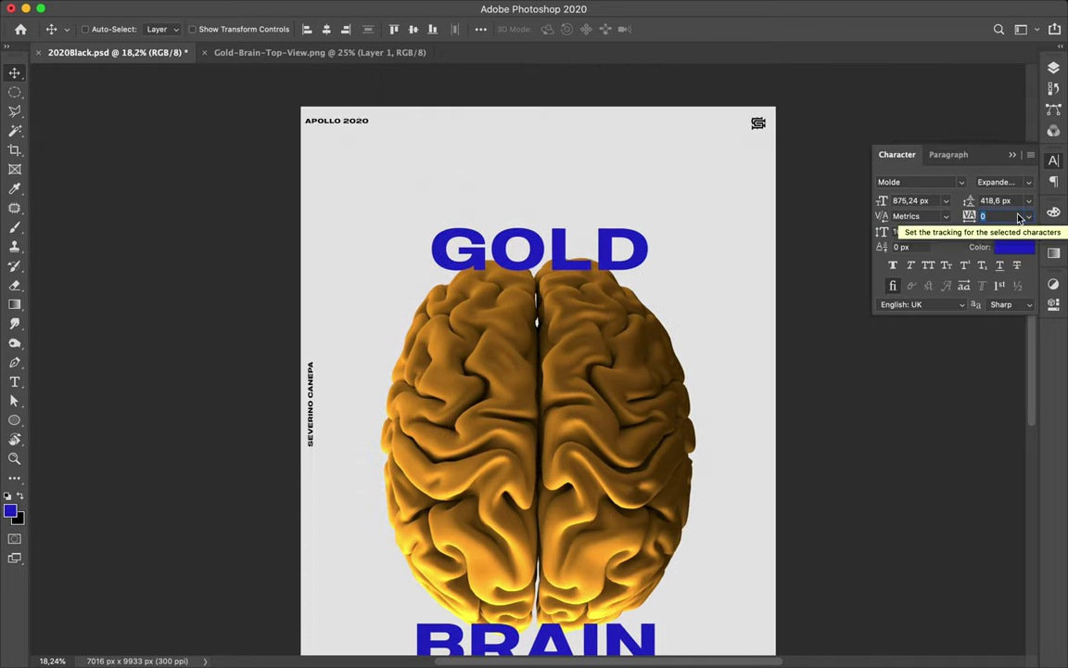
click(631, 247)
drag(554, 256, 492, 203)
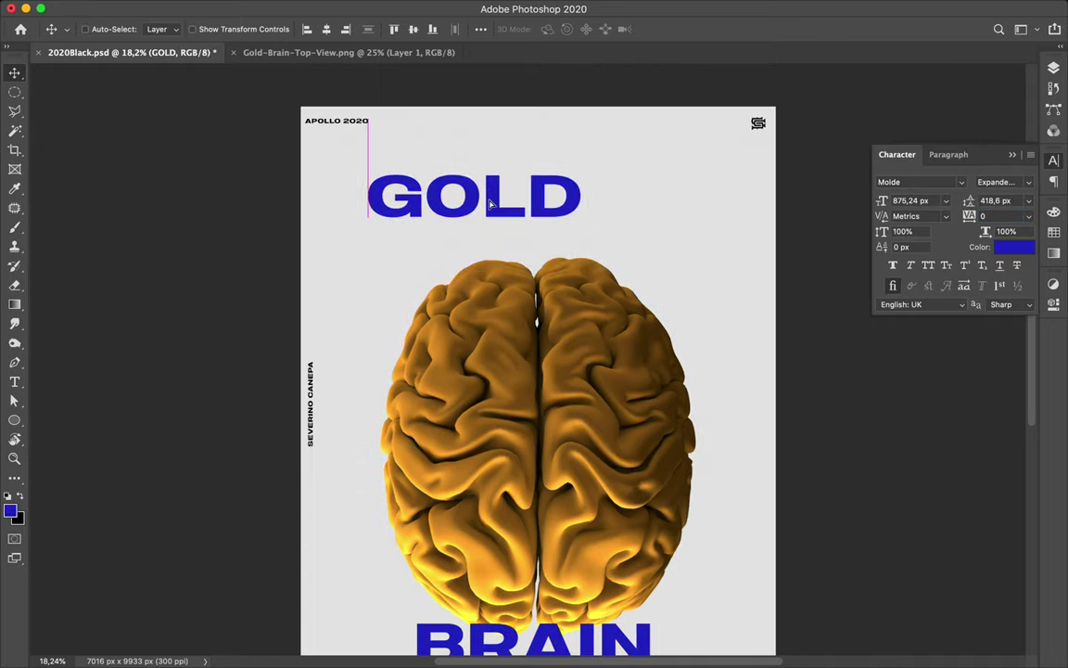
key(super+t)
drag(594, 231, 446, 93)
mouse_move(477, 311)
mouse_down()
mouse_move(422, 285)
mouse_move(419, 198)
mouse_up()
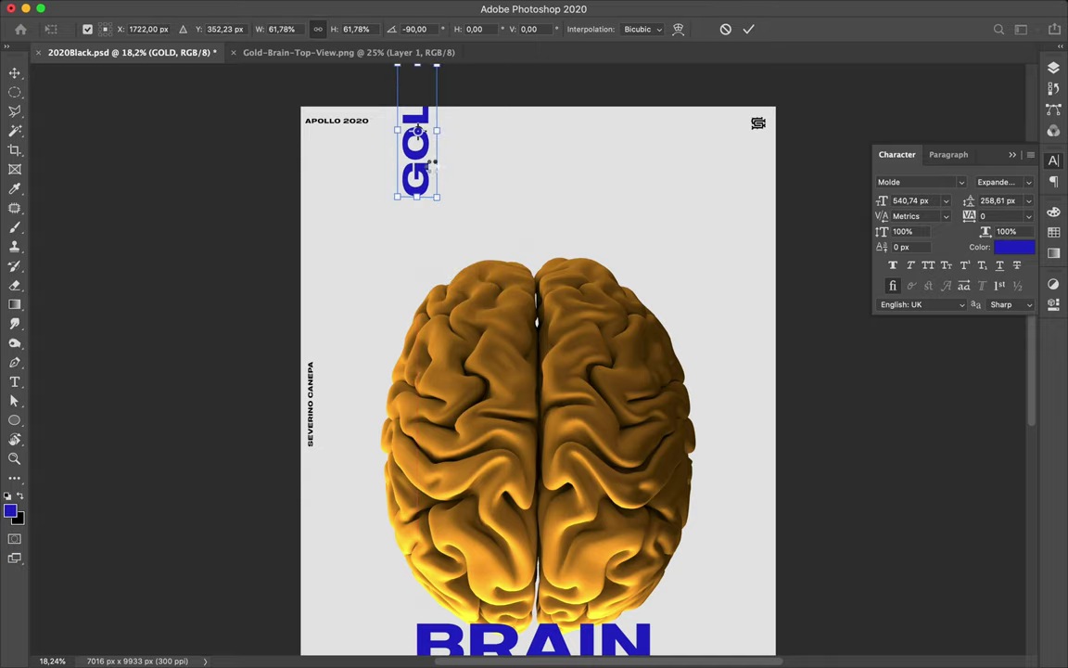
Copy the vertical GOLD word down to the poster's bottom edge, shifted left.
key(Return)
scroll(594, 212, down, 2)
scroll(594, 212, down, 2)
mouse_move(425, 116)
mouse_down()
mouse_move(627, 614)
mouse_move(644, 622)
mouse_up()
click(586, 538)
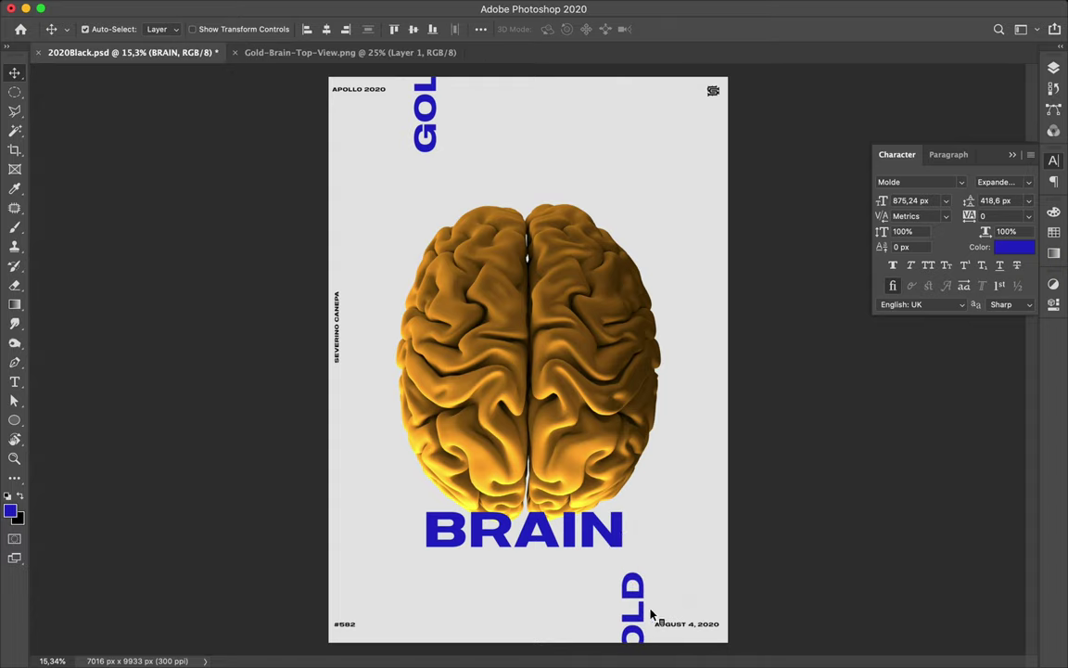
drag(632, 579, 477, 580)
Rotate BRAIN −90° and move it to the top-right edge.
click(556, 529)
key(ctrl+t)
drag(627, 503, 476, 432)
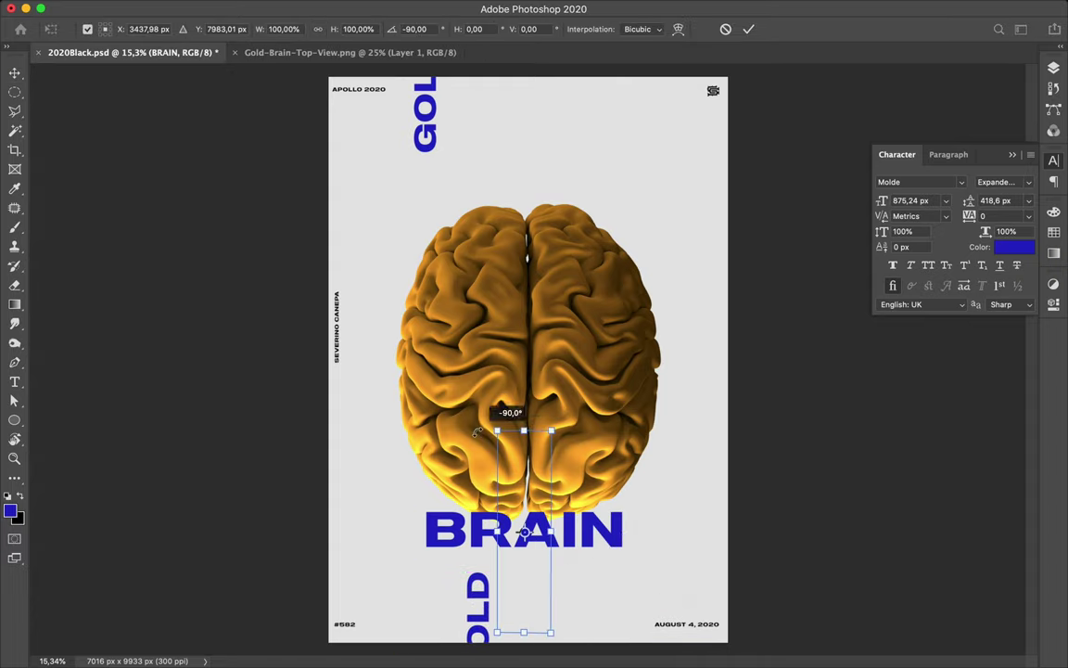
key(Return)
drag(492, 528, 654, 111)
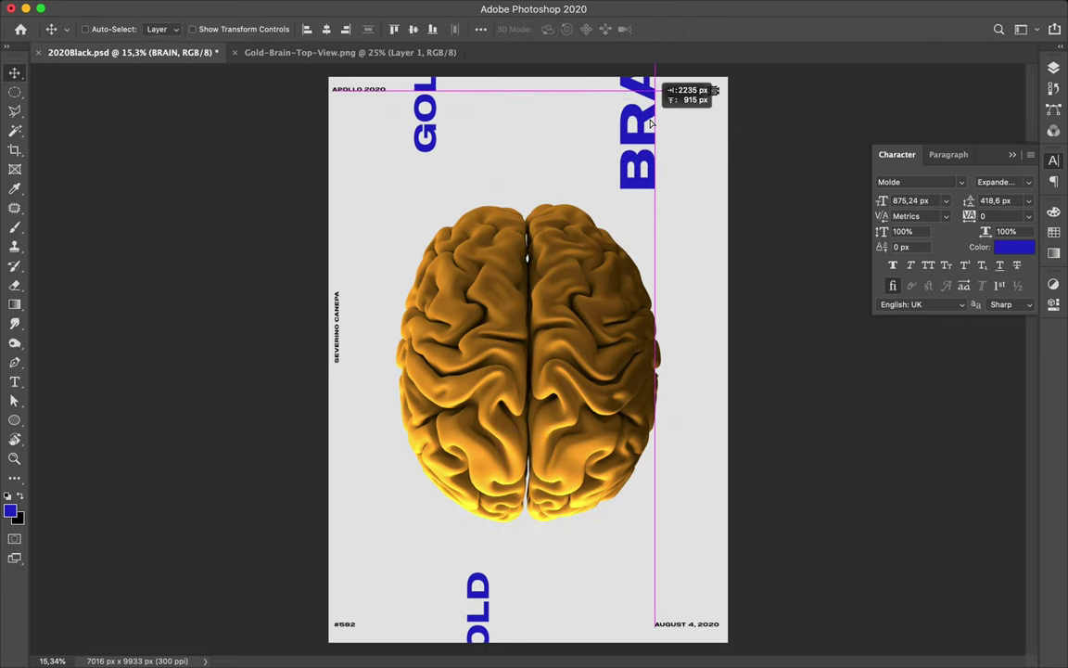
Run APOLLO 2020 vertically along the left edge, GOLD beside it, and copy BRAIN to the bottom.
click(376, 90)
key(ctrl+t)
drag(392, 81, 341, 57)
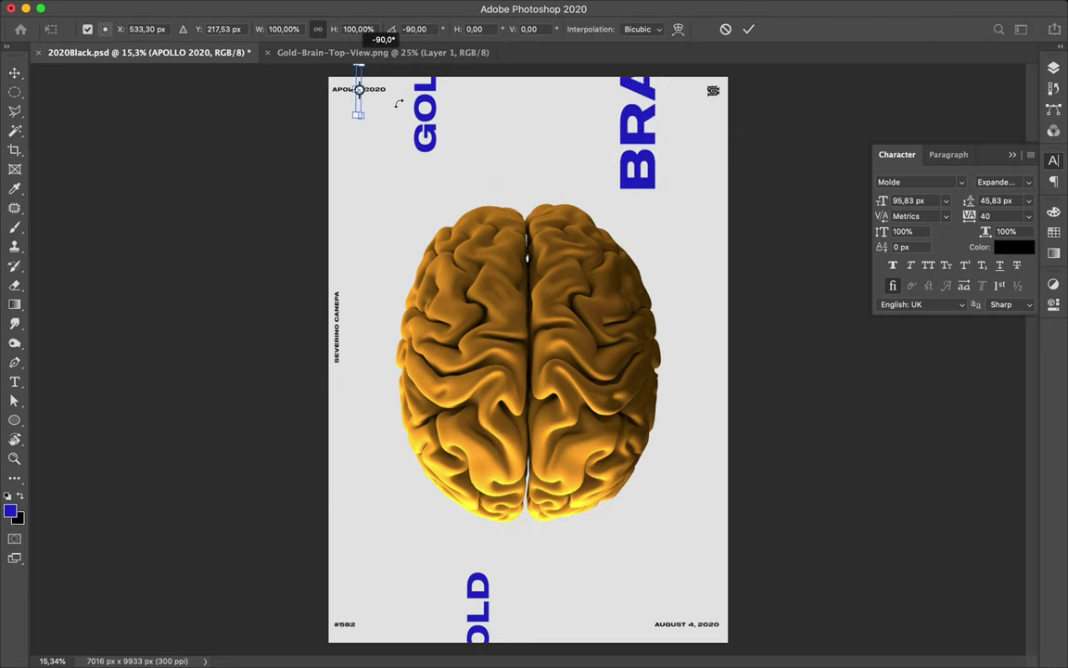
key(Return)
drag(400, 104, 343, 121)
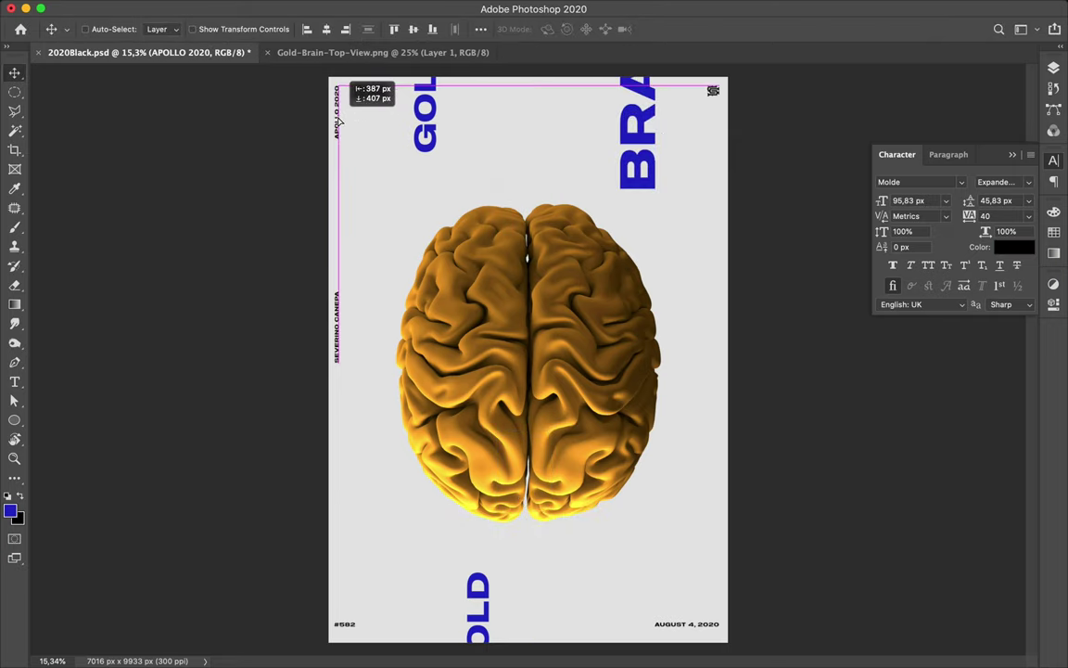
drag(427, 121, 368, 121)
mouse_move(640, 113)
mouse_down()
mouse_move(612, 111)
mouse_move(607, 519)
mouse_move(682, 447)
mouse_up()
key(ctrl+t)
Rotate the AUGUST 4, 2020 label vertical and place it at the right edge.
click(694, 594)
click(709, 630)
key(ctrl+t)
mouse_move(732, 619)
mouse_down()
mouse_move(680, 565)
mouse_move(665, 568)
mouse_up()
key(Return)
drag(677, 620, 707, 587)
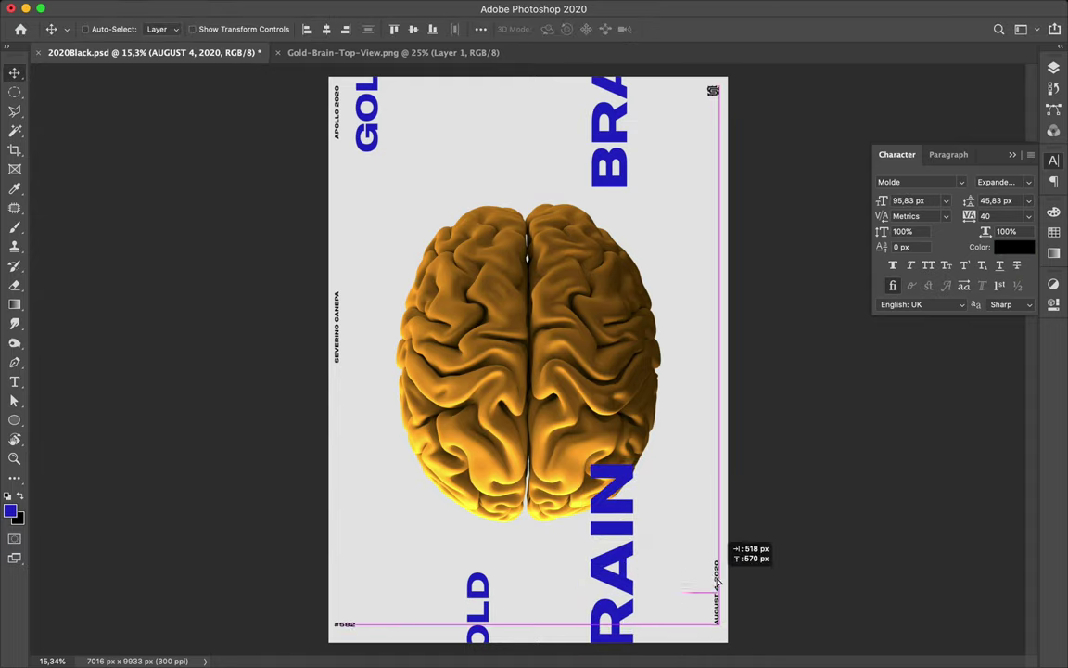
Enlarge the bottom BRAIN copy to about 116% and move it to the right edge.
click(614, 594)
key(ctrl+t)
drag(649, 456, 654, 420)
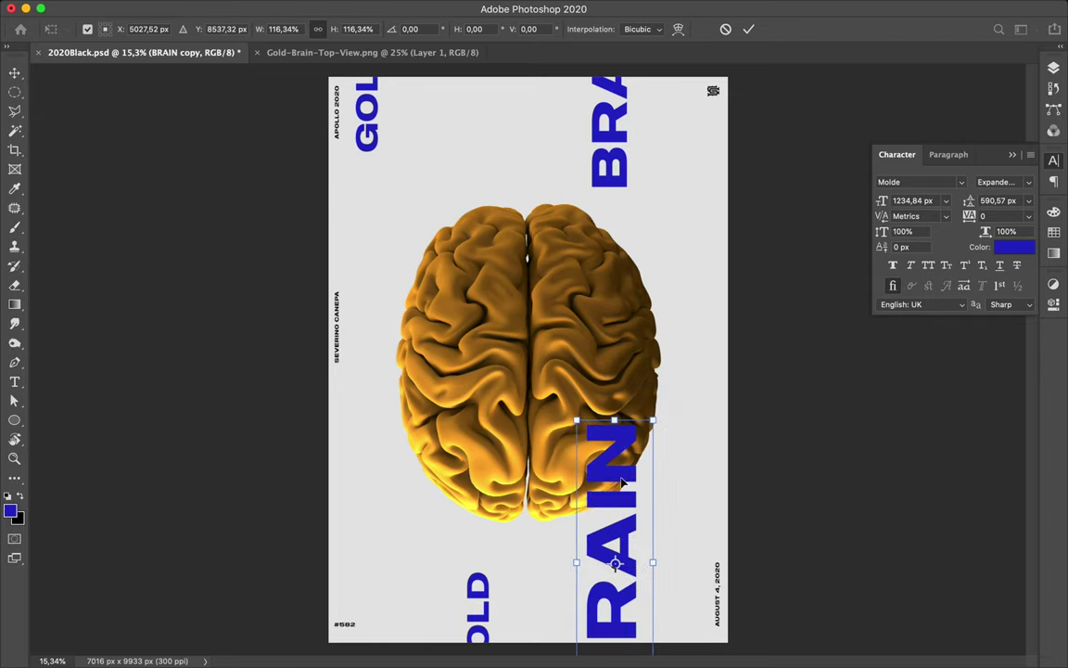
key(Return)
drag(604, 467, 675, 489)
key(ctrl+t)
mouse_move(639, 442)
mouse_down()
mouse_move(618, 385)
mouse_move(645, 403)
mouse_up()
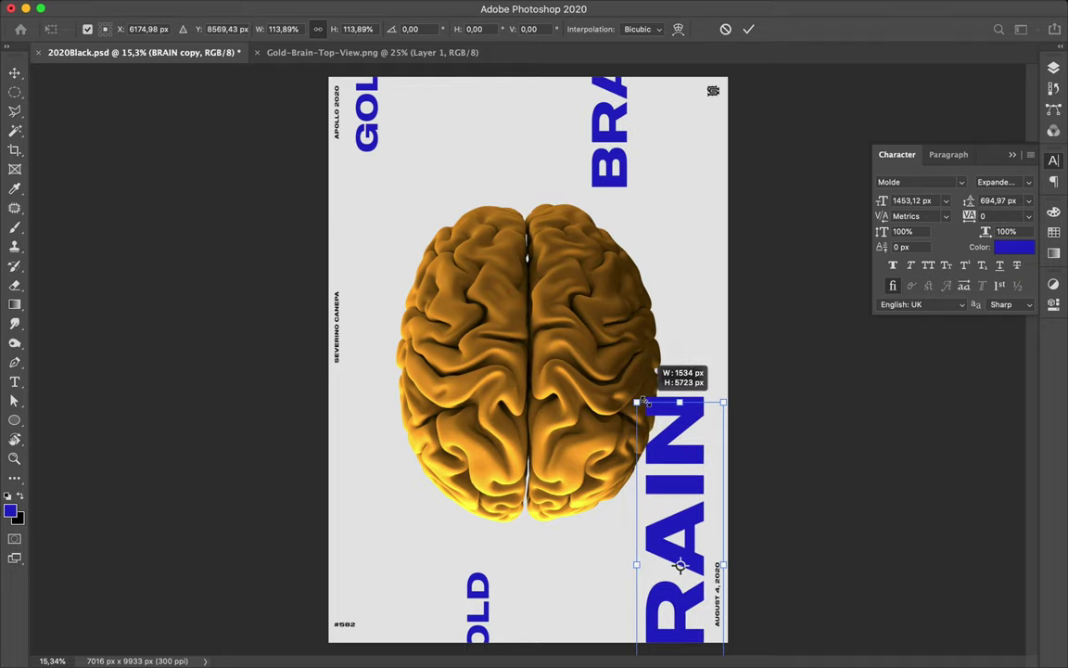
key(Return)
Shrink GOLD to about half size at the top edge; shift upper BRAIN 50px left.
click(368, 130)
key(ctrl+t)
drag(369, 148, 372, 95)
key(Return)
drag(372, 150, 372, 115)
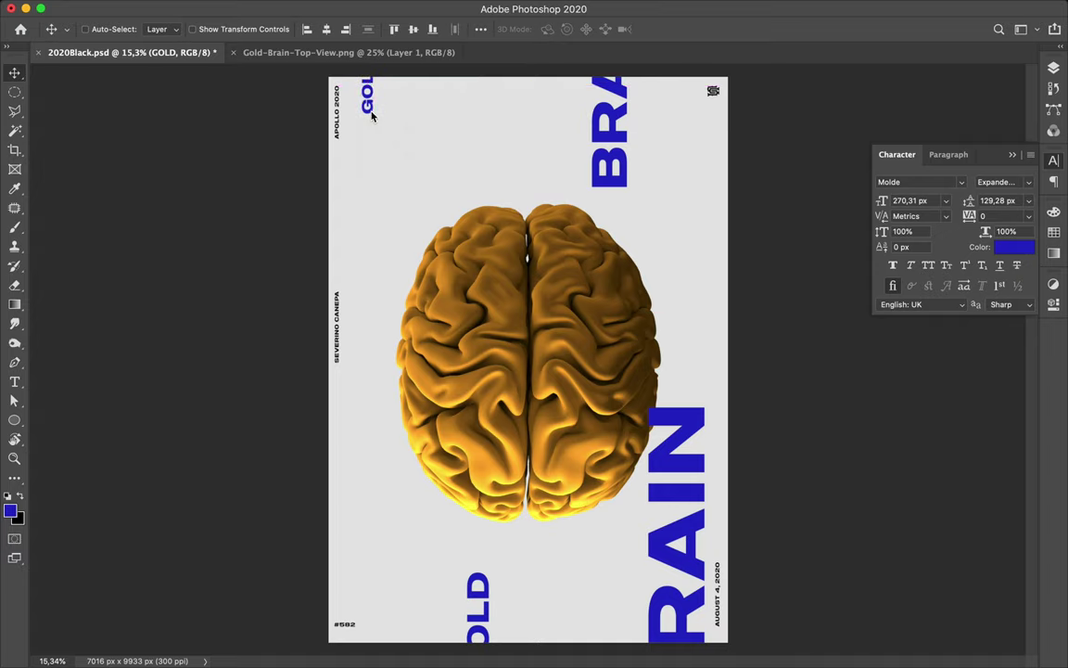
drag(644, 112, 598, 112)
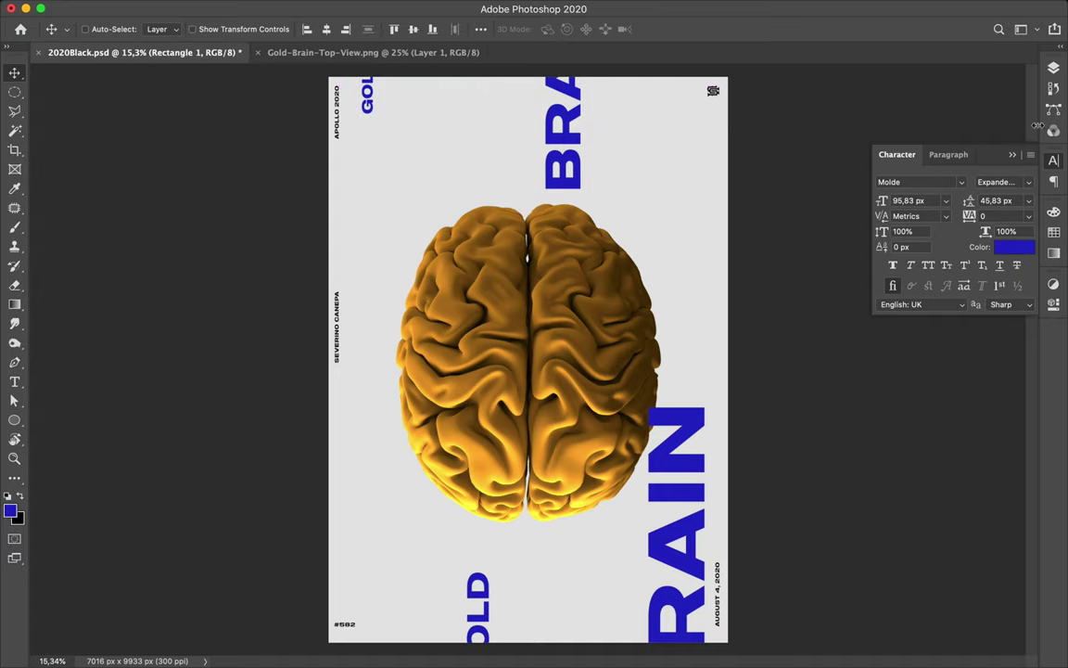
Make the background rectangle white and save the poster.
click(1053, 67)
key(u)
click(139, 29)
click(153, 107)
key(v)
key(ctrl+s)
click(749, 8)
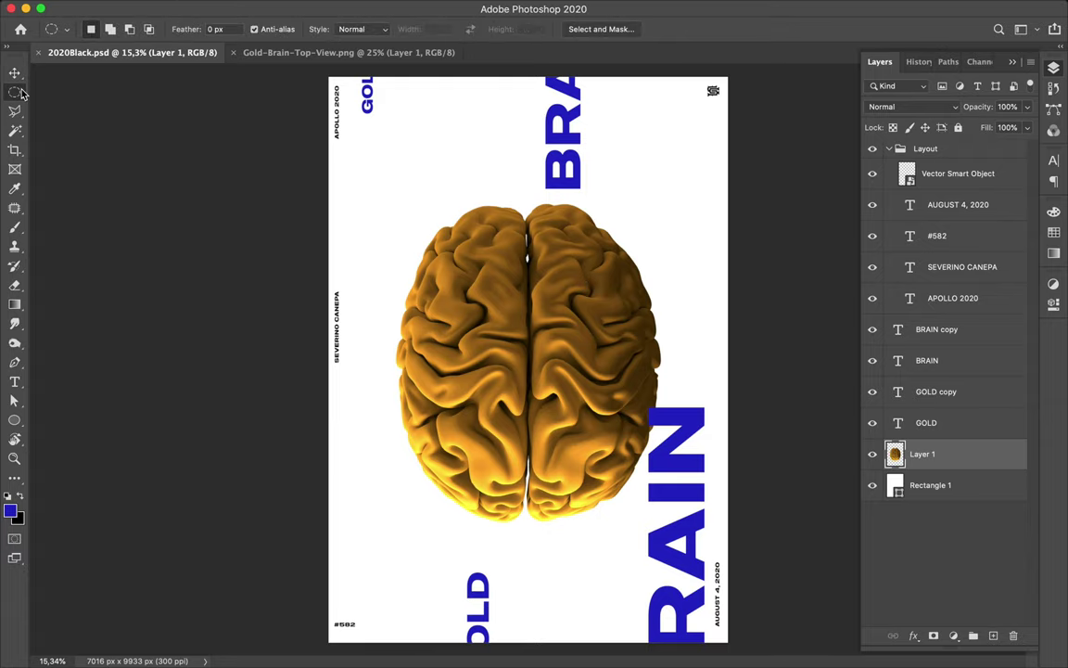
Separate the left brain half onto Layer 2 and erase the leftover pixels.
drag(526, 592, 528, 591)
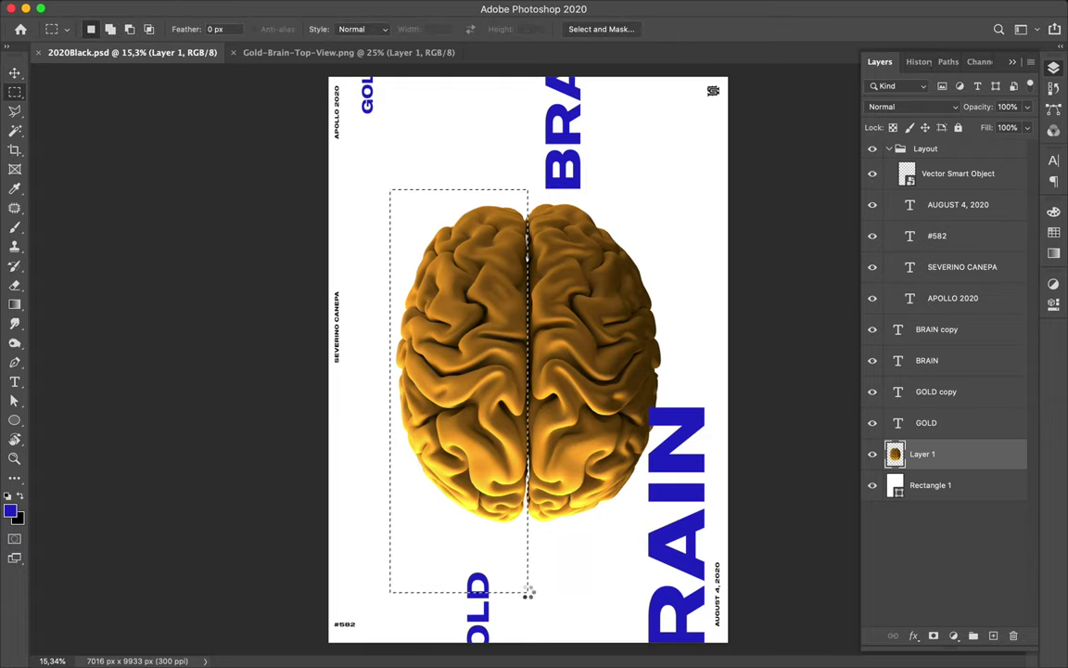
key(Delete)
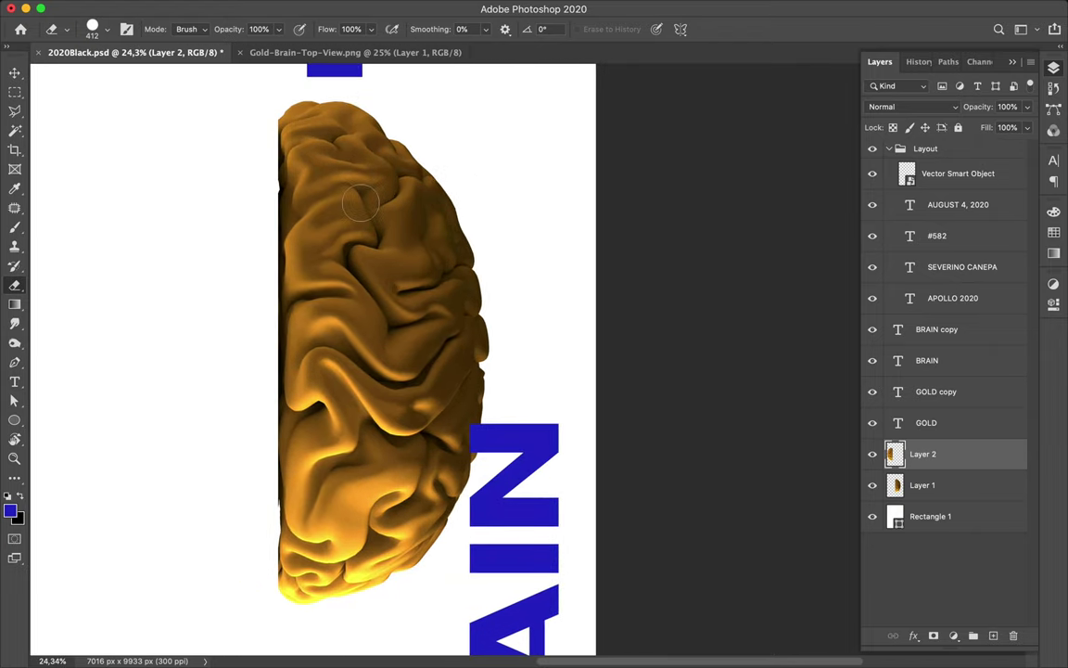
click(872, 454)
key(e)
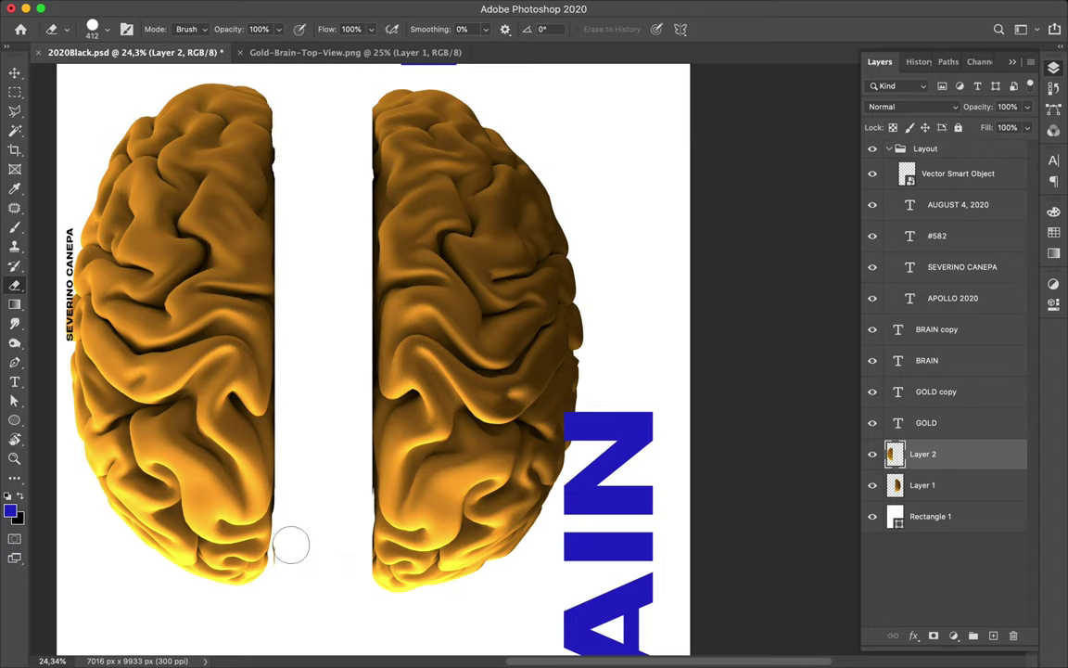
Move the right brain half on Layer 1 up and to the right.
key(alt+bracketleft)
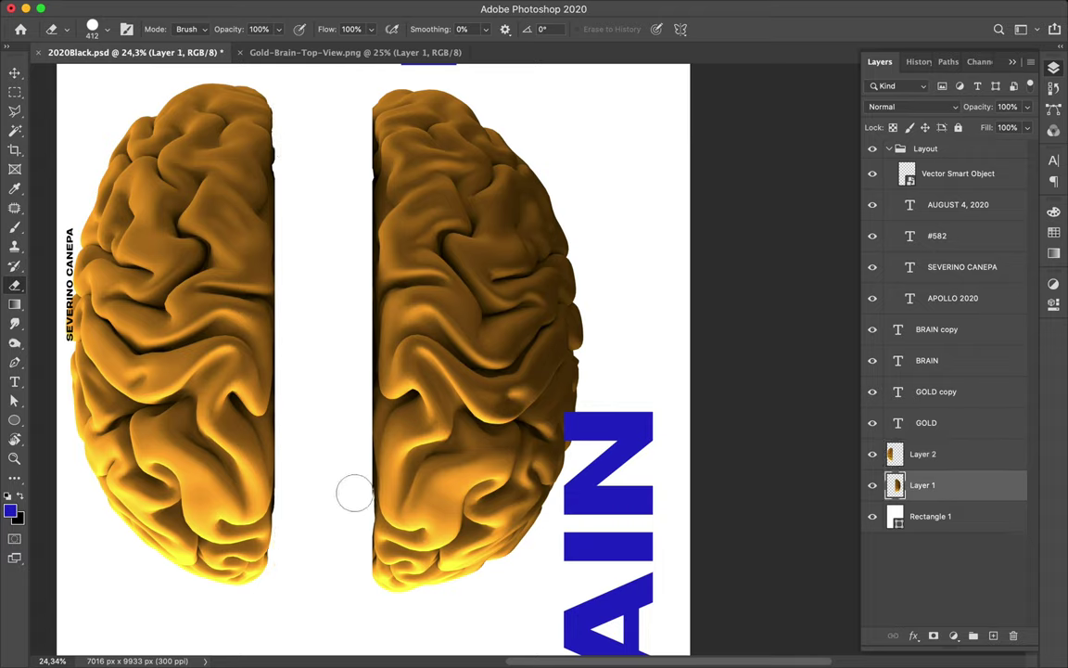
key(v)
key(ctrl+0)
drag(430, 334, 484, 266)
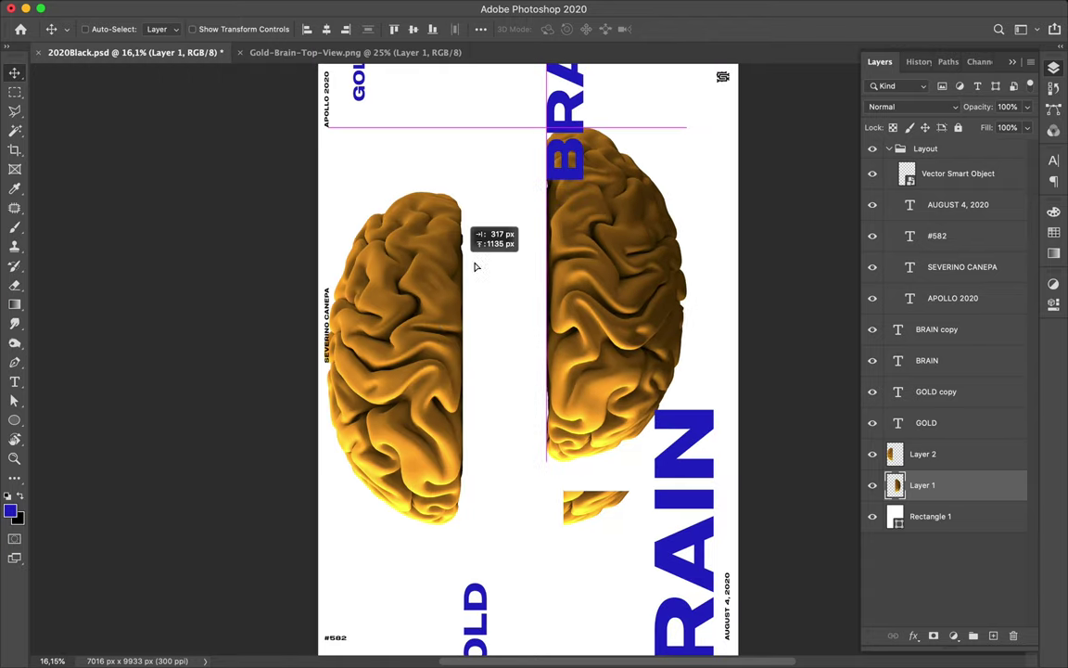
Raise the left brain half near the top and lower the right half.
key(alt+bracketright)
drag(434, 297, 454, 174)
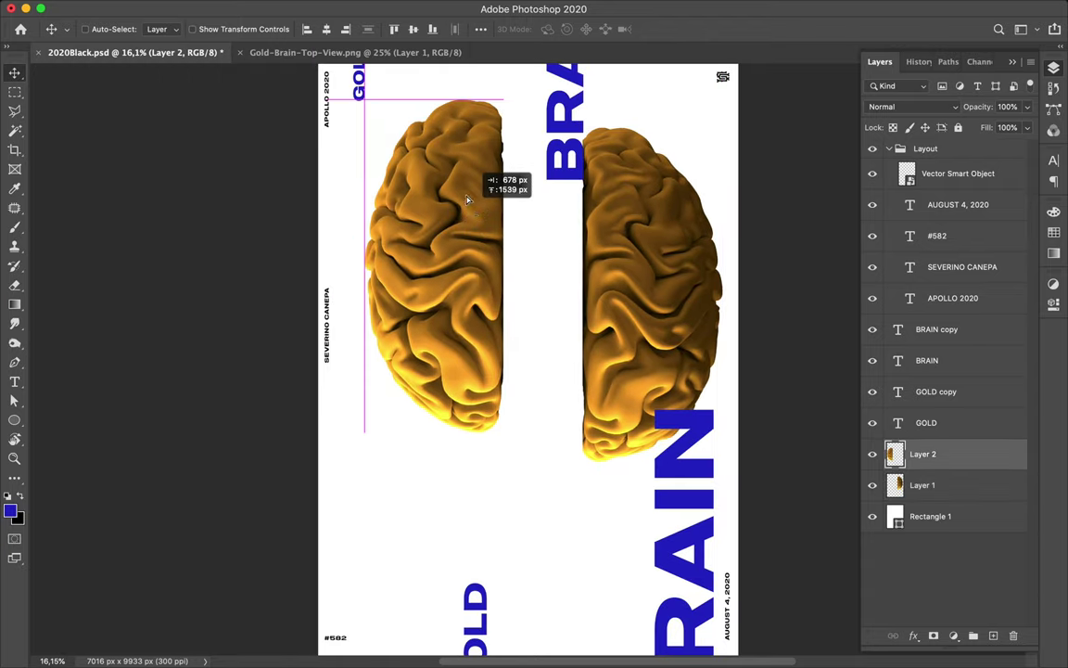
key(alt+bracketleft)
drag(611, 229, 589, 358)
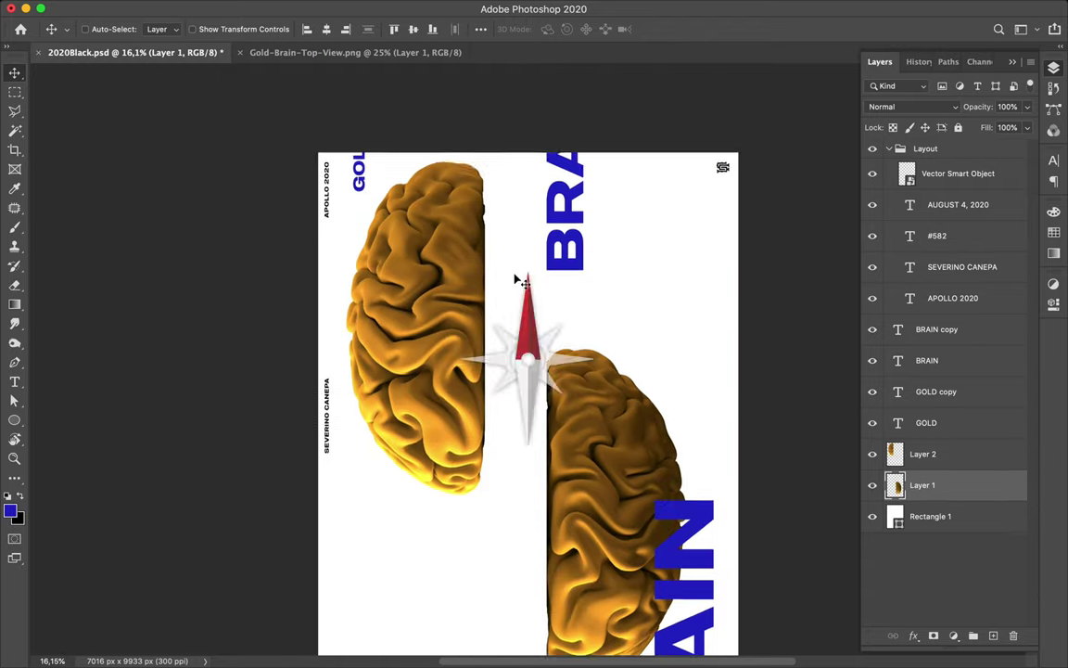
Duplicate the vertical BRAIN over the brain's middle, trying purple then reverting to blue.
click(926, 517)
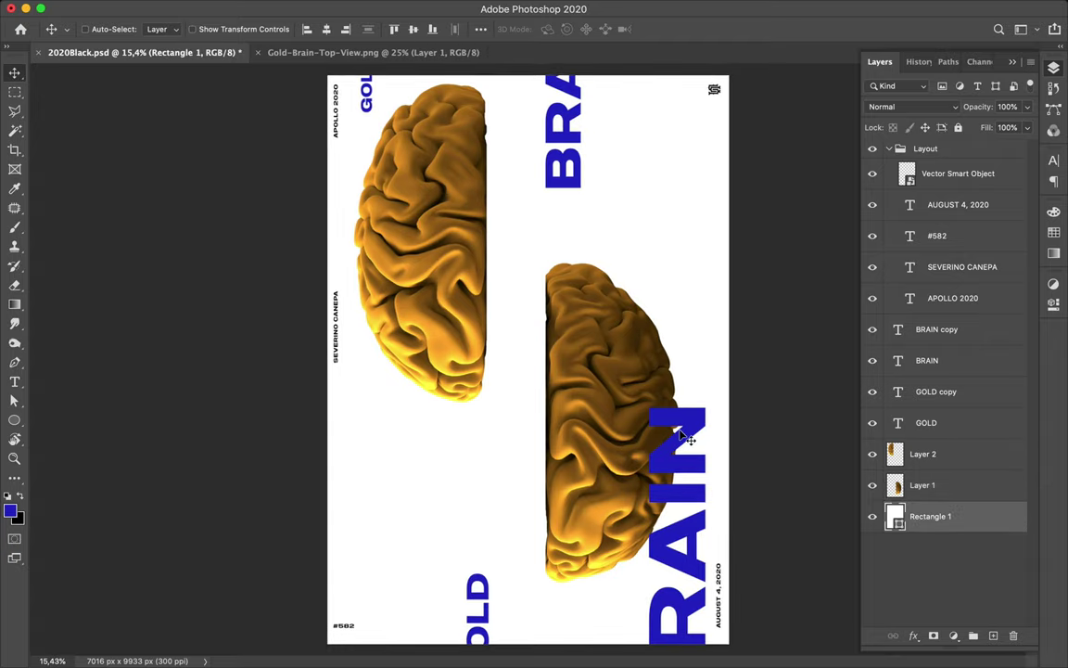
key(ctrl)
drag(682, 443, 530, 284)
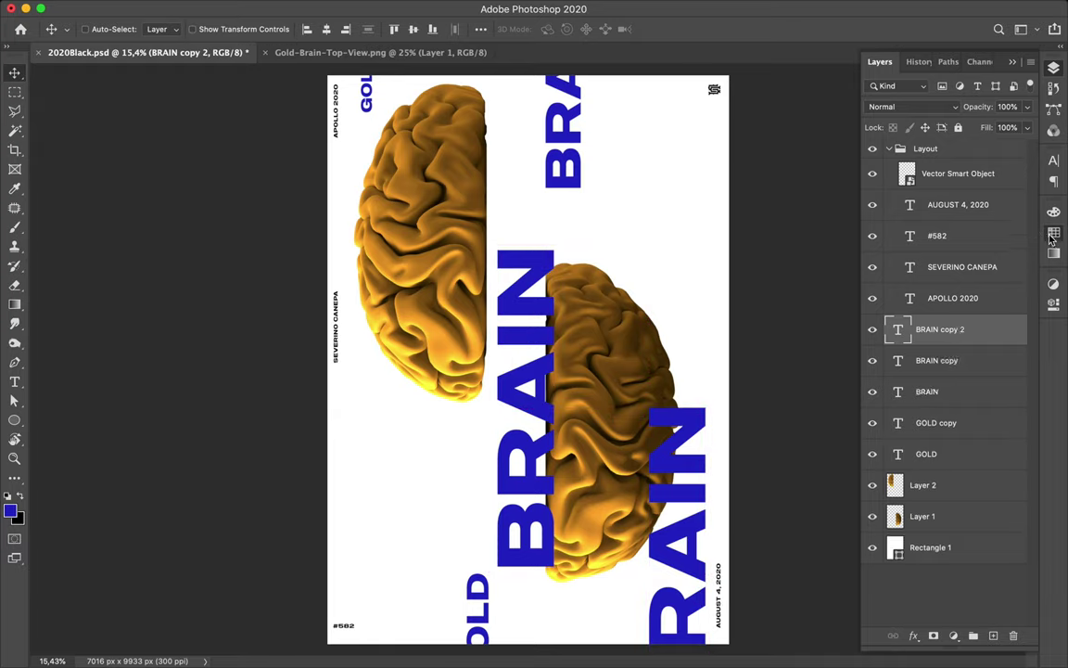
click(1054, 231)
click(919, 230)
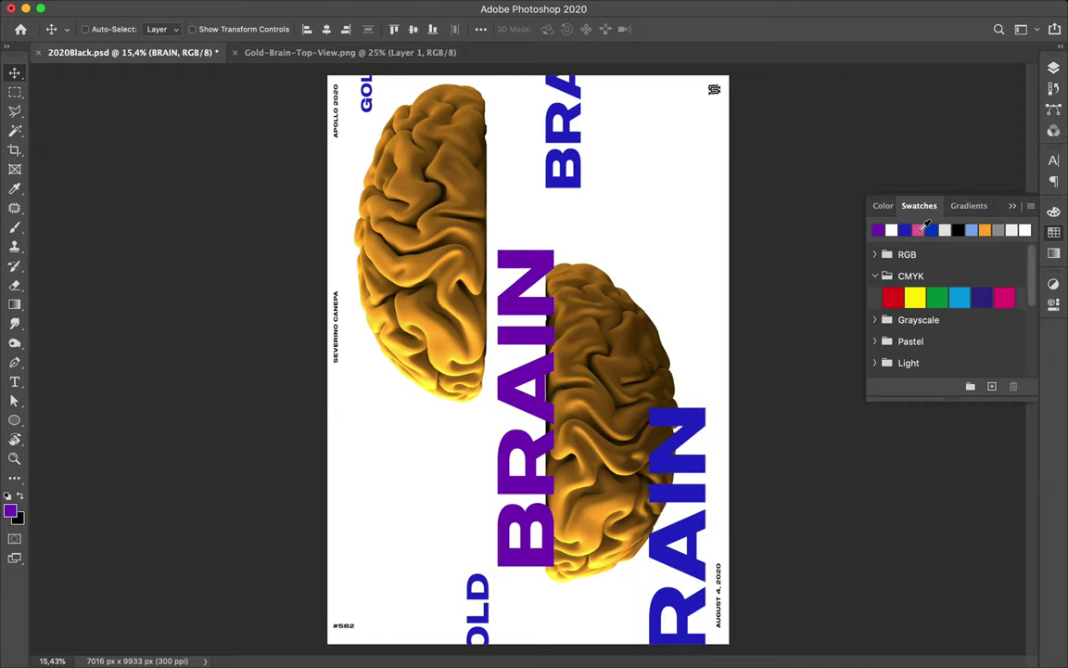
key(ctrl+z)
Select the background rectangle layer and draw a page-sized shape across the poster.
click(1054, 68)
click(453, 394)
key(ctrl+0)
key(u)
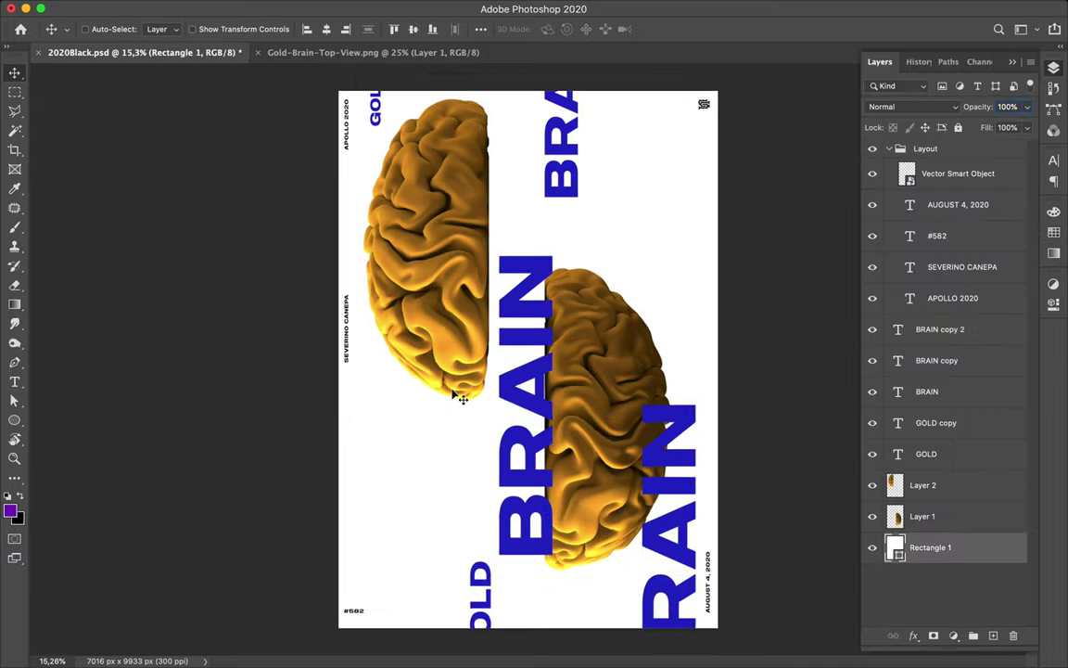
drag(333, 86, 714, 619)
Draw a rectangle covering the whole page with the Rectangle tool.
right_click(14, 420)
click(53, 420)
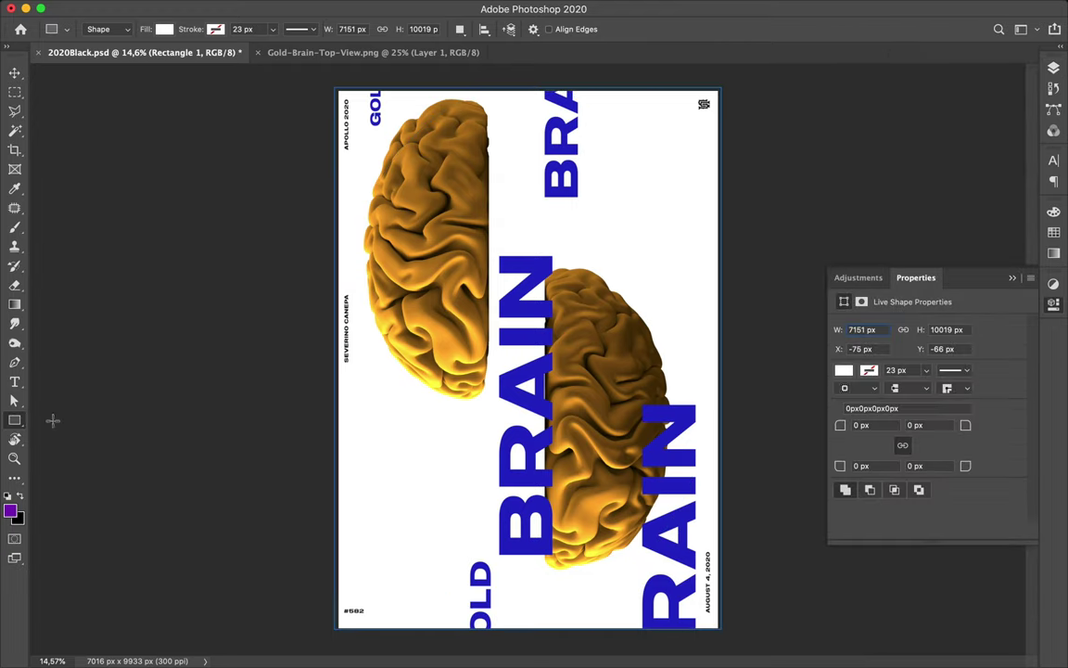
click(336, 93)
click(482, 355)
drag(334, 90, 720, 632)
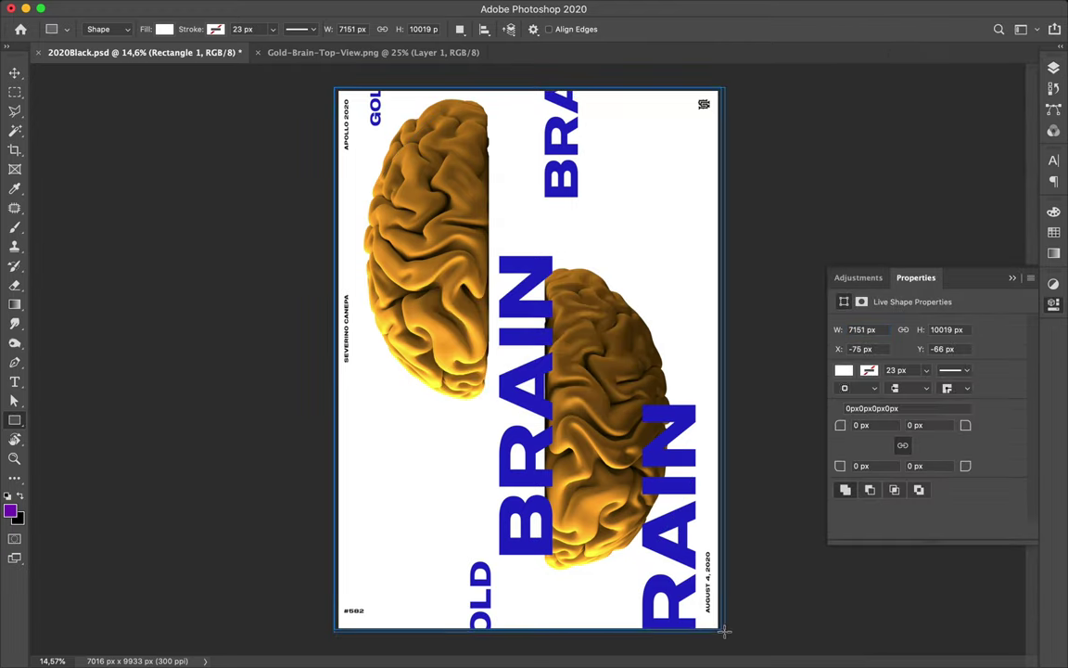
Give the rectangle a pink-to-purple gradient fill, then change it to solid pink.
click(164, 28)
click(129, 57)
click(119, 110)
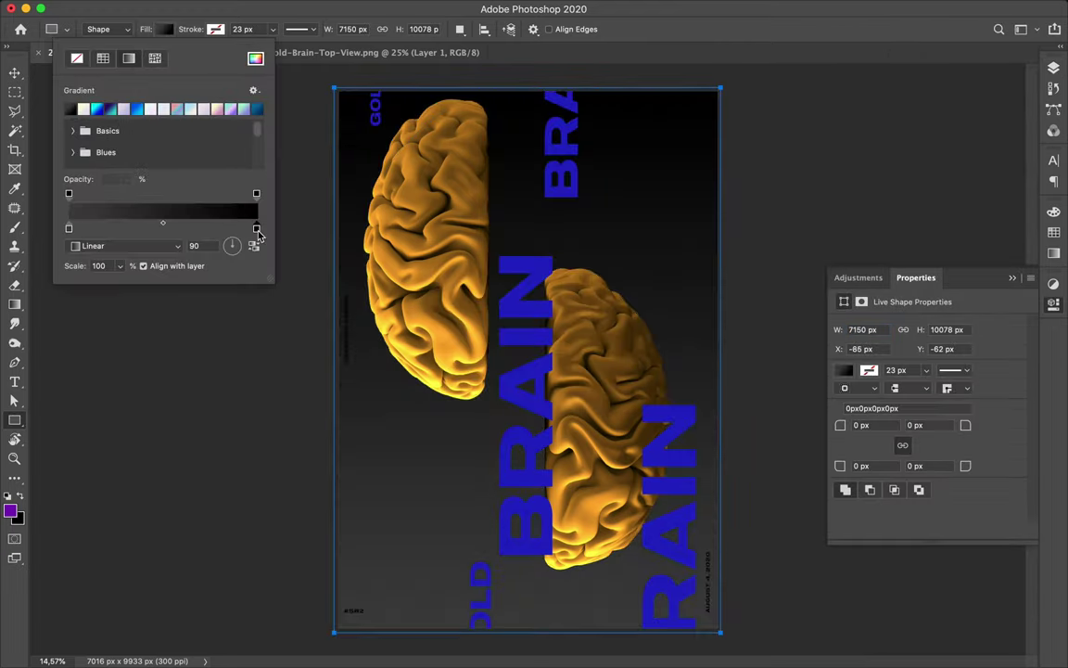
double_click(256, 227)
click(1054, 231)
click(878, 230)
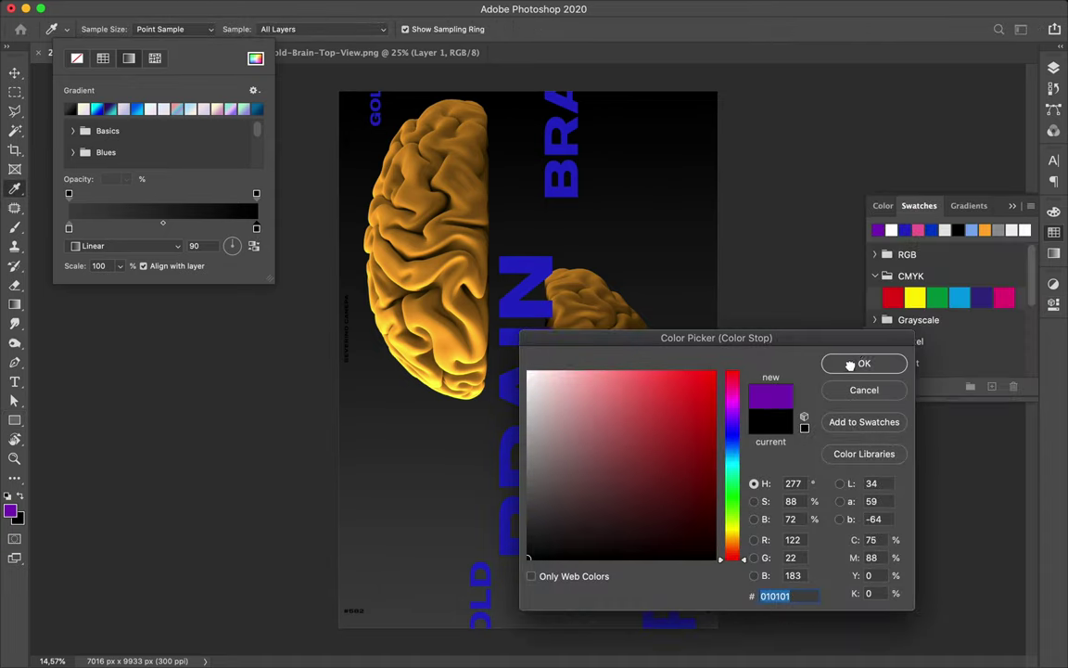
click(864, 362)
double_click(69, 227)
click(918, 230)
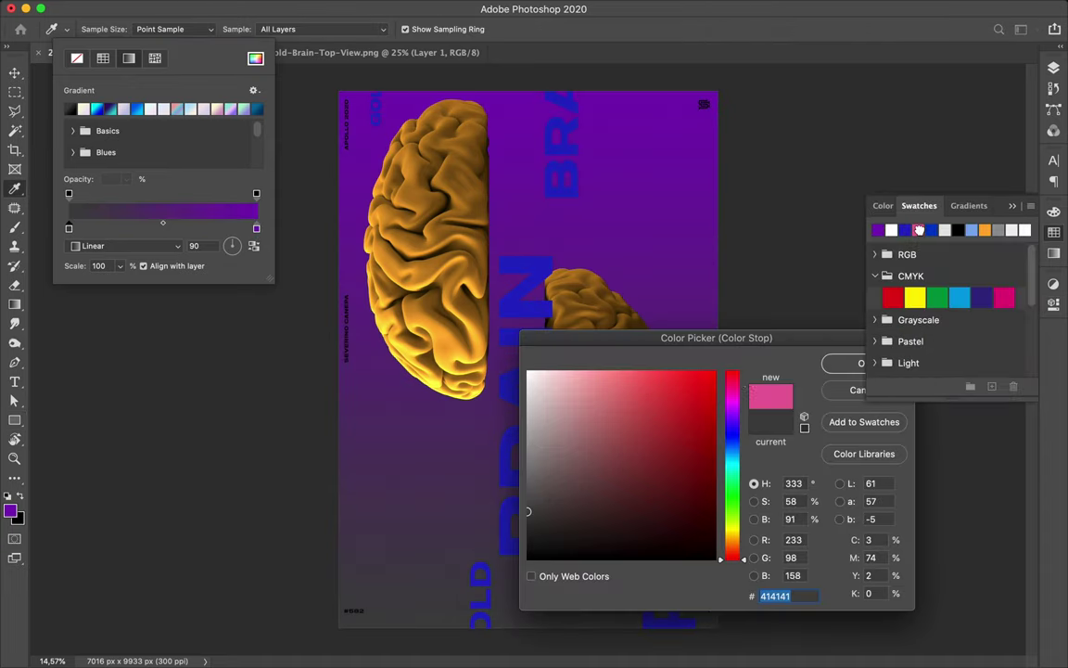
click(864, 362)
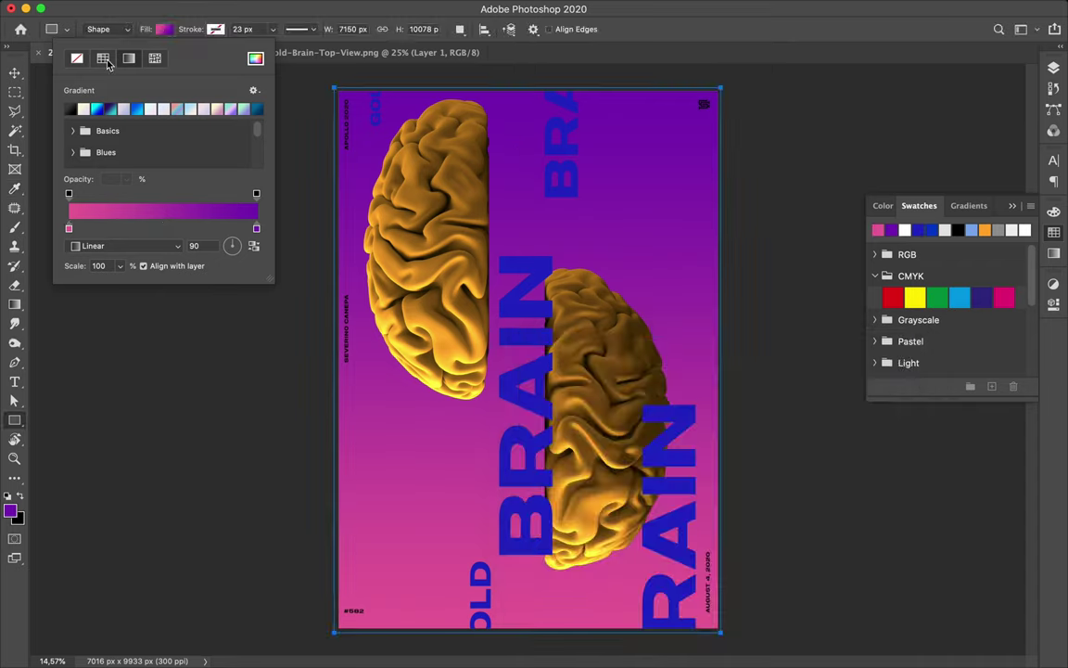
click(103, 57)
Delete the pink rectangle layer and the extra middle BRAIN word.
key(v)
key(F7)
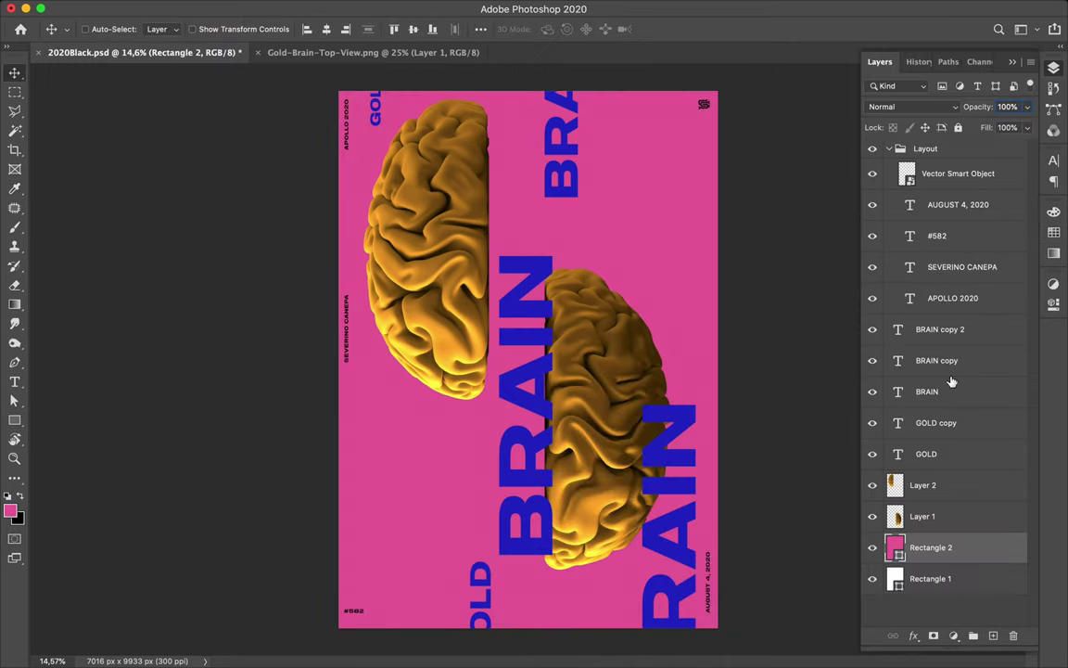
key(Delete)
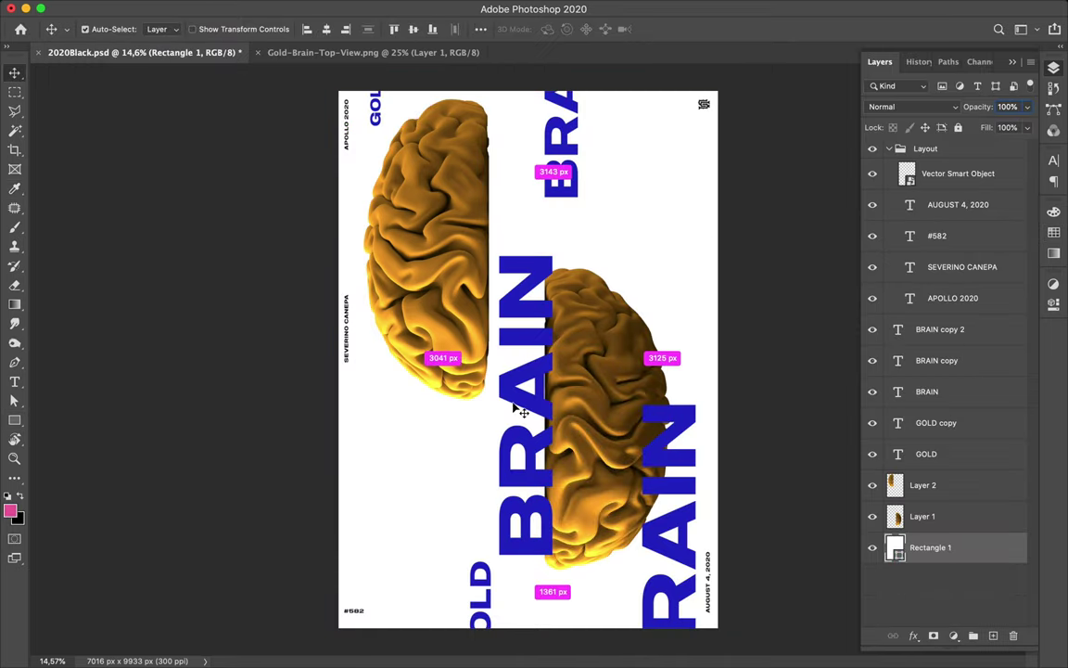
super+click(515, 399)
key(Delete)
Draw a no-fill pen line diagonally from the left brain half to the right brain half.
key(i)
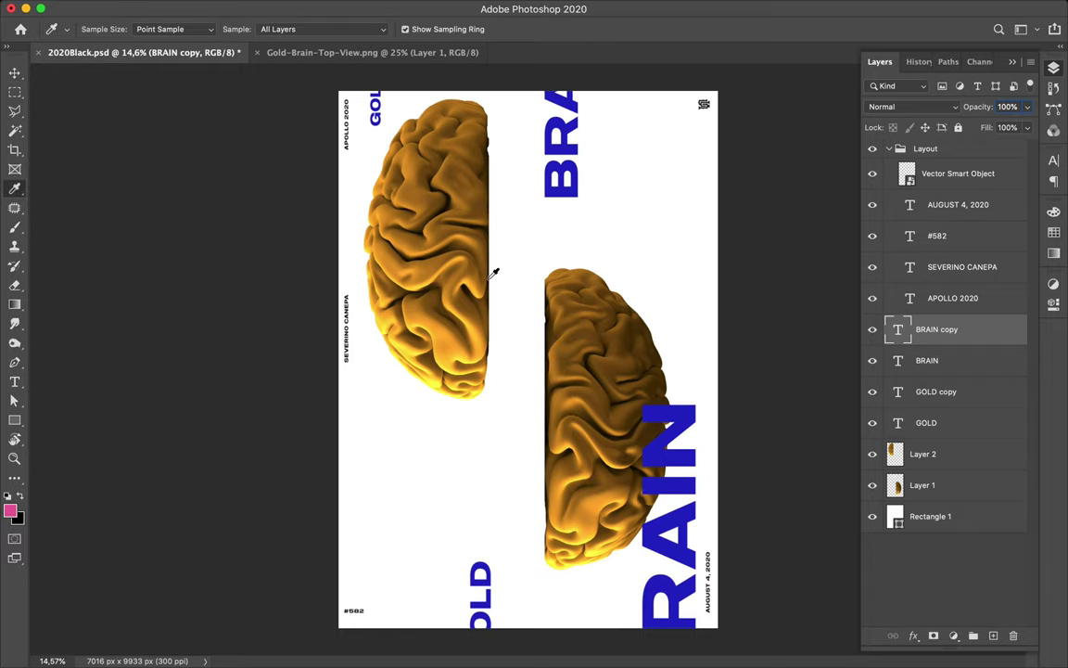
key(p)
click(164, 29)
click(66, 58)
click(215, 29)
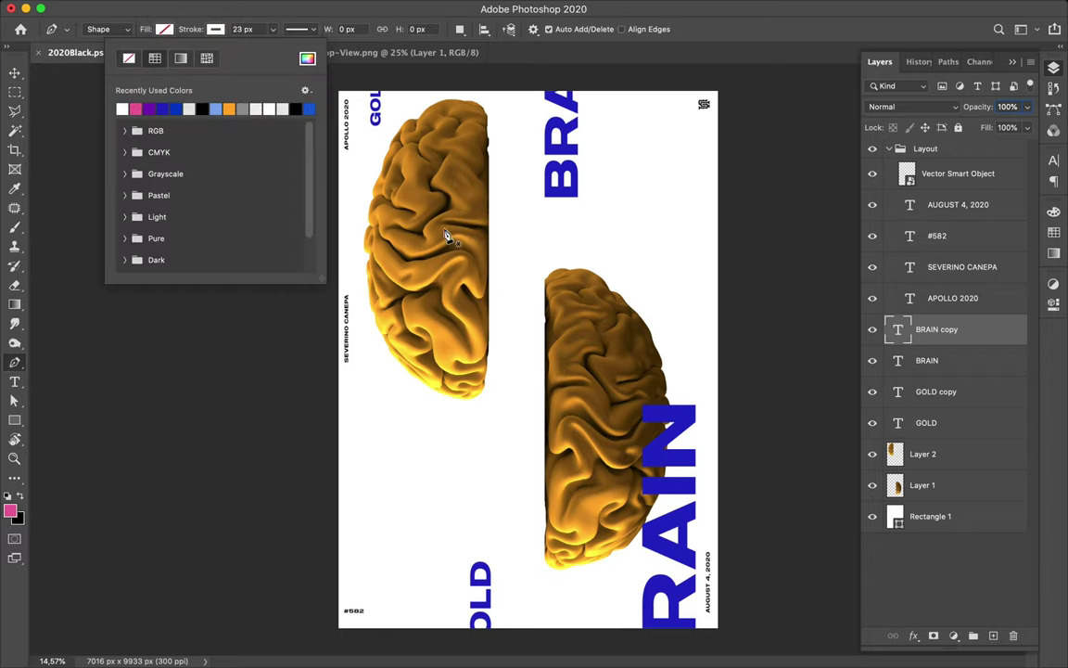
click(448, 230)
click(586, 369)
Thicken the white stroke to 623 px and move the band between the brain halves.
key(a)
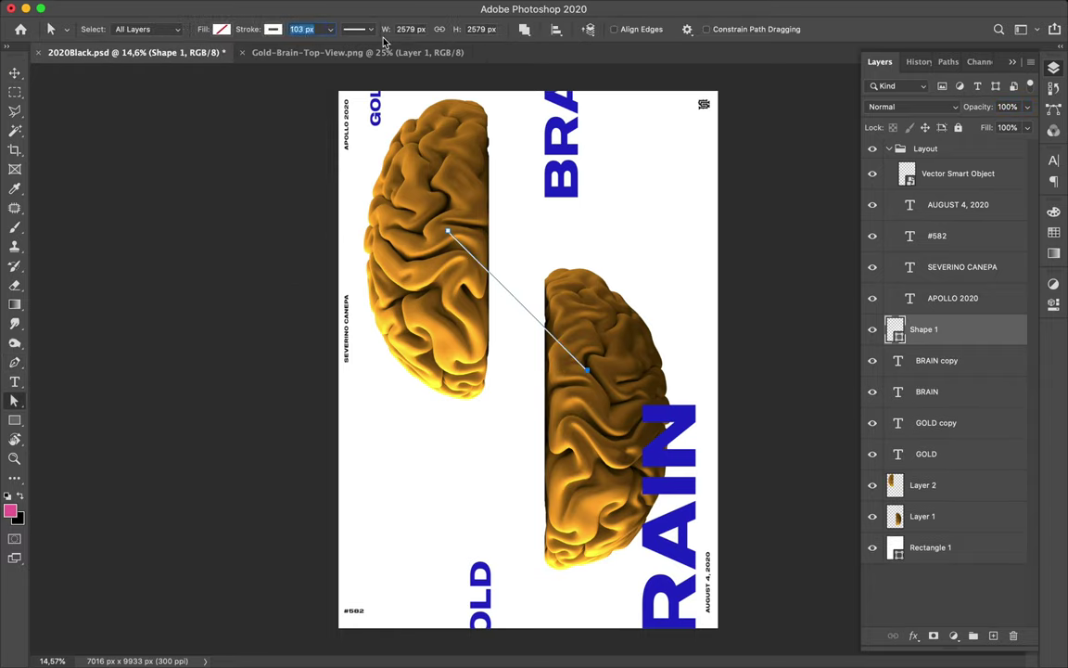
key(Return)
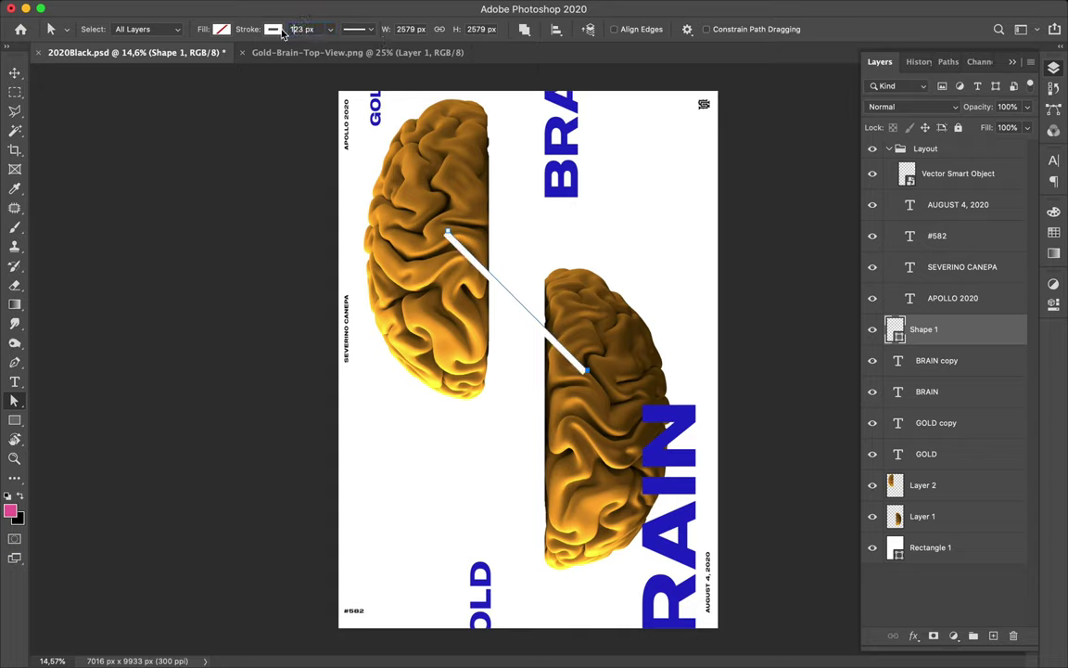
text(623)
key(Return)
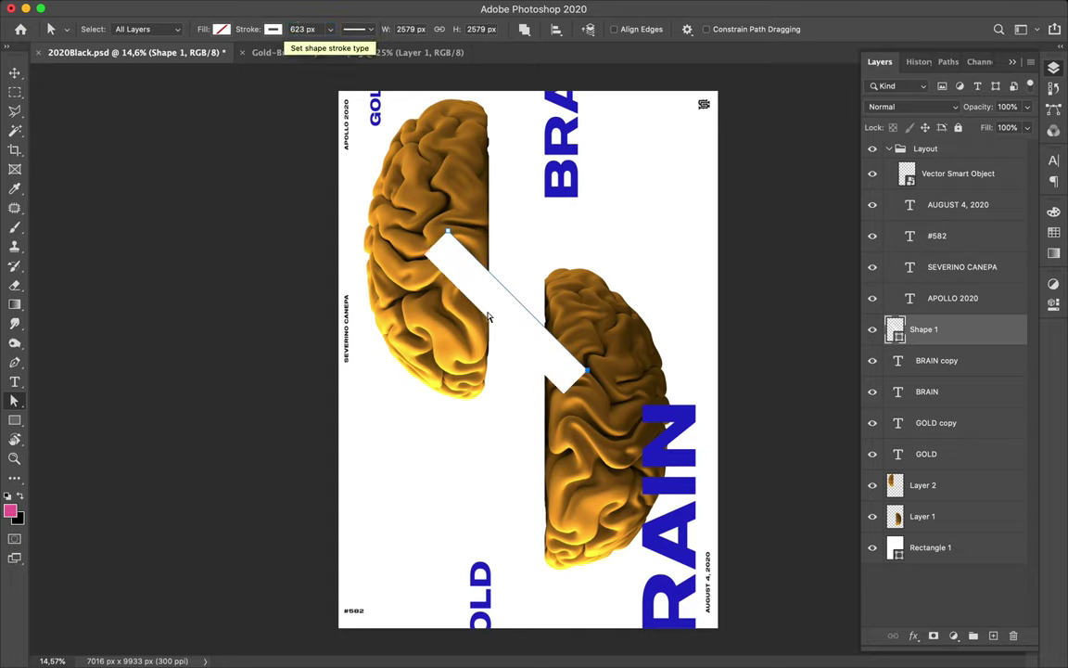
key(v)
drag(513, 302, 534, 332)
key(a)
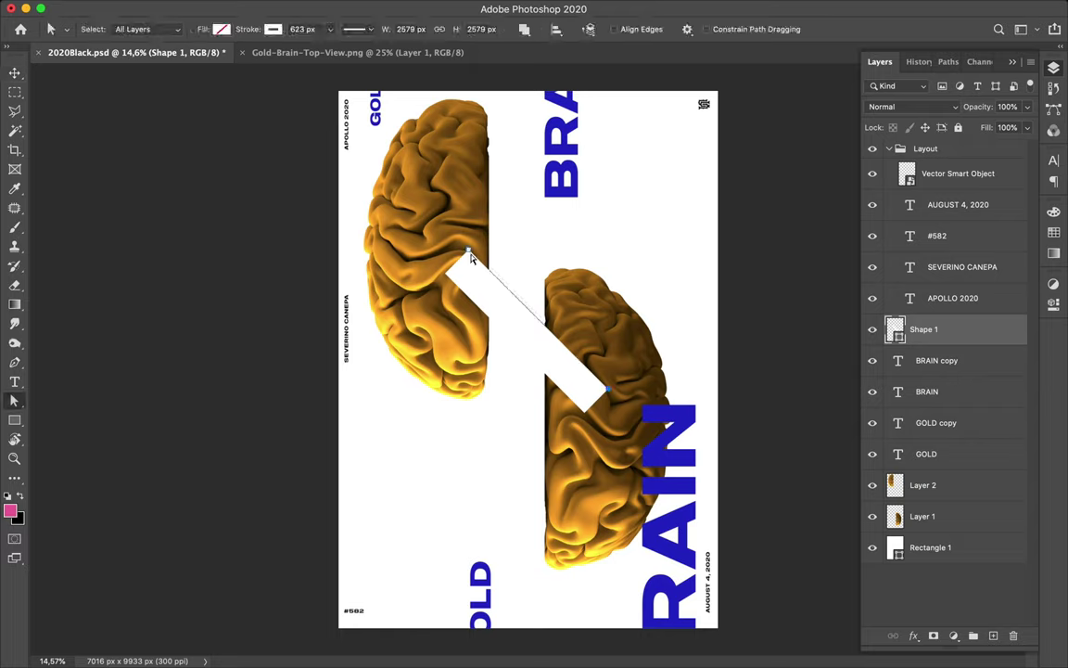
key(v)
drag(529, 279, 525, 317)
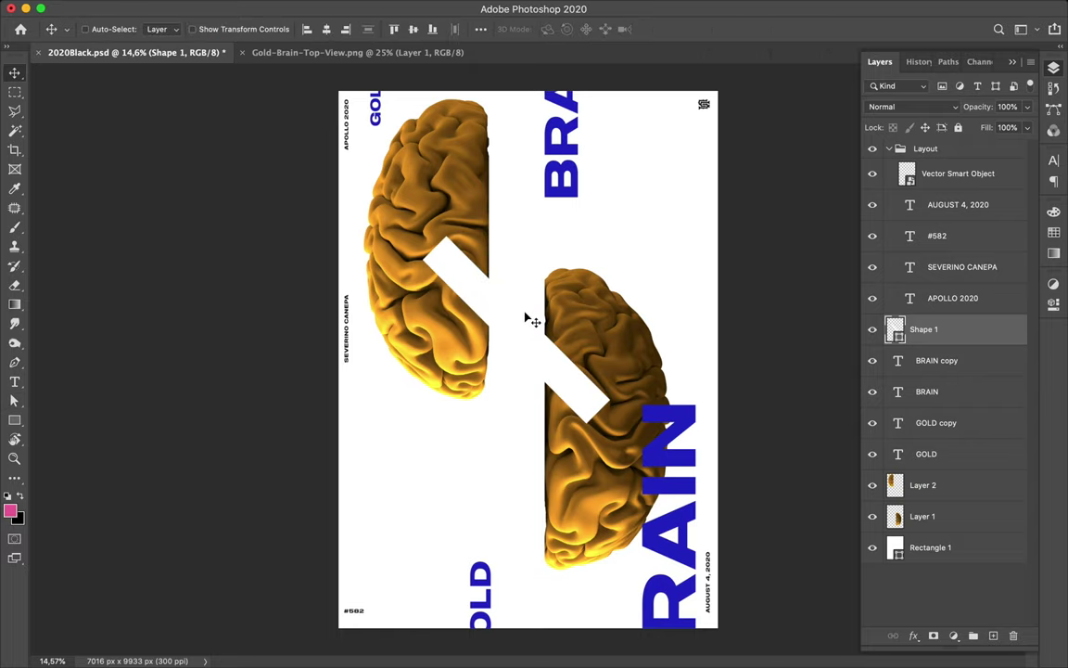
key(a)
drag(445, 348, 422, 351)
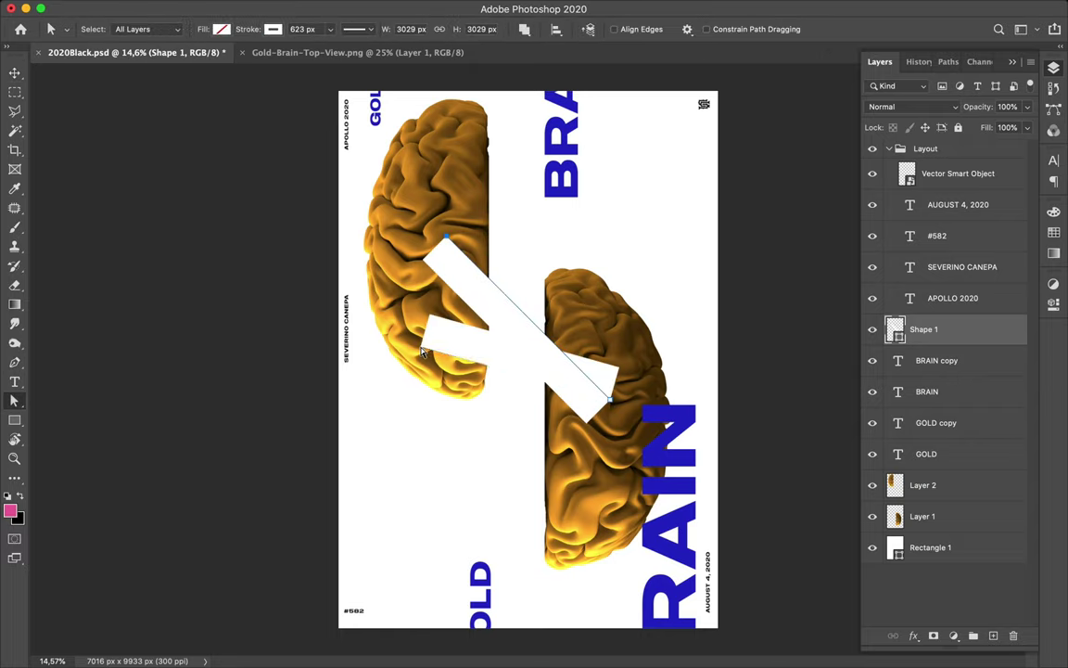
click(422, 351)
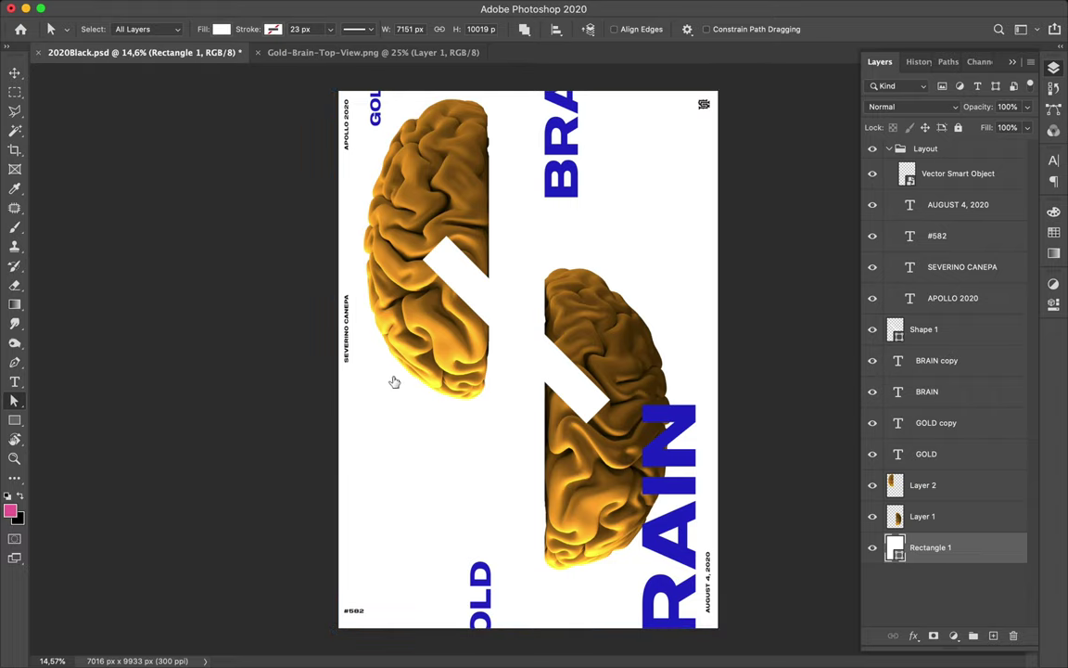
Select the white background rectangle layer in the Layers panel.
click(393, 373)
click(400, 303)
click(394, 377)
click(444, 327)
click(982, 363)
click(397, 377)
Draw a short diagonal pen line on the lower left brain, above the thick band.
click(15, 401)
click(15, 362)
click(438, 334)
click(394, 377)
drag(932, 330, 944, 329)
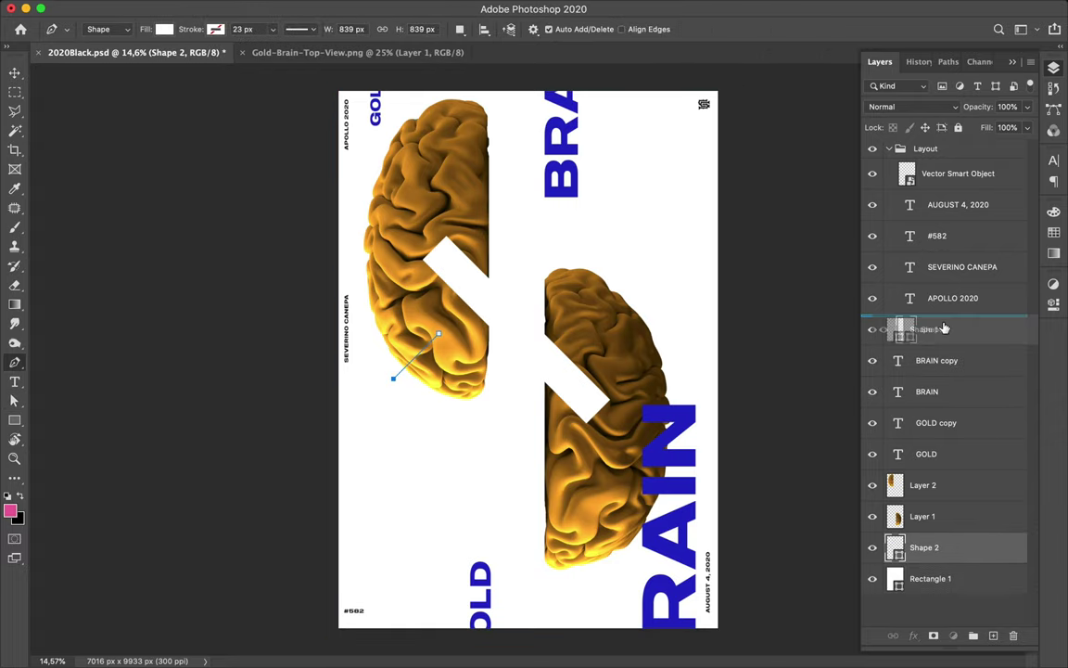
Give the short line no fill and a white stroke.
key(a)
click(220, 29)
click(123, 58)
click(273, 29)
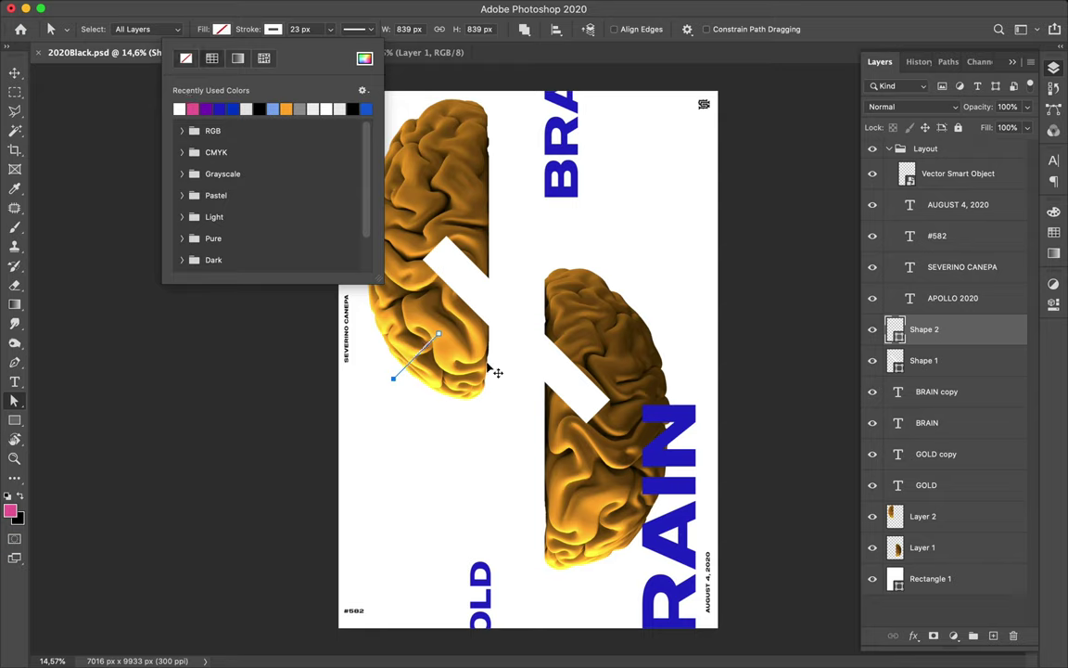
click(491, 371)
Alt-drag a copy of the thin line onto the right brain and marquee a thin brain strip.
key(v)
drag(416, 356, 610, 313)
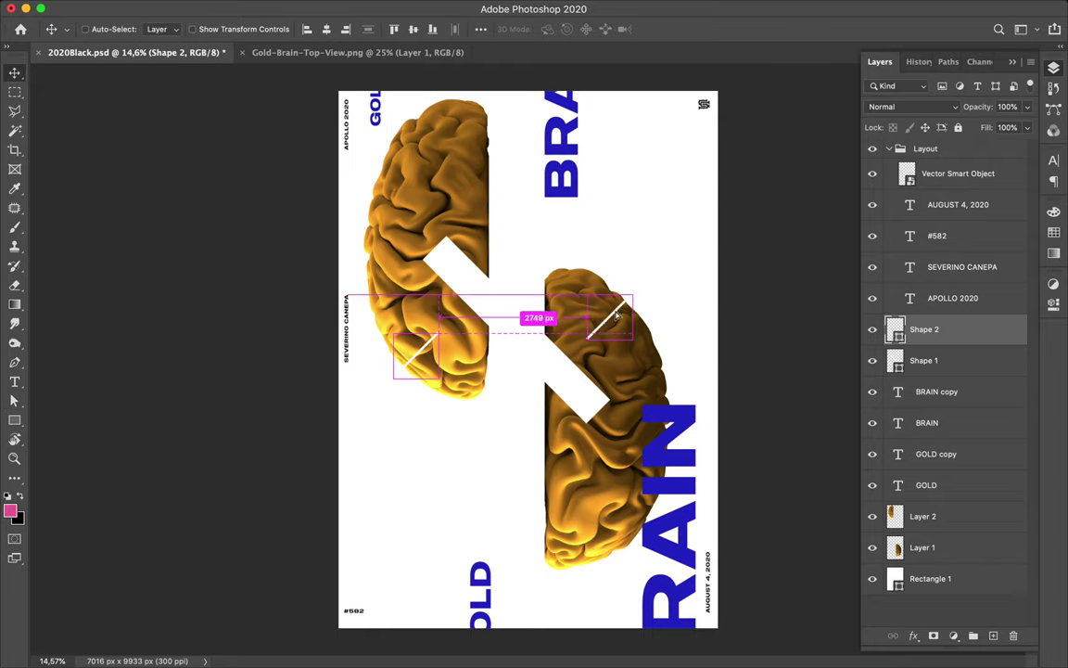
key(m)
drag(414, 160, 420, 273)
Copy the marqueed strip of Layer 2 to a new layer and place it below the BRAIN letters.
click(930, 551)
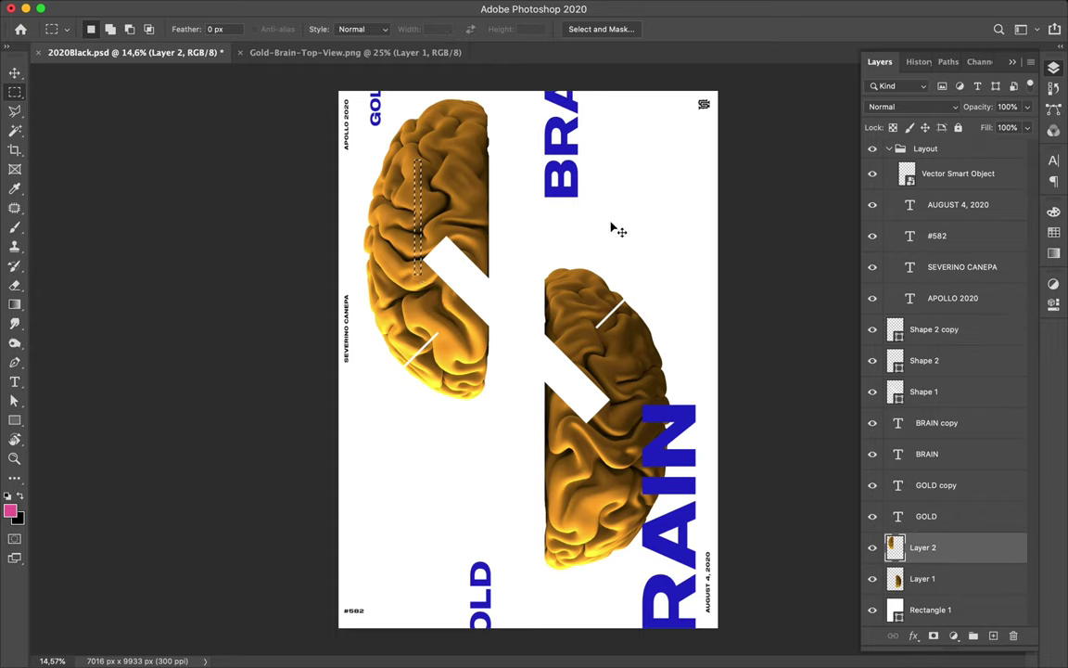
key(ctrl+j)
key(v)
drag(417, 216, 616, 225)
key(ctrl+t)
mouse_move(617, 130)
mouse_down()
mouse_move(687, 151)
mouse_move(614, 131)
mouse_up()
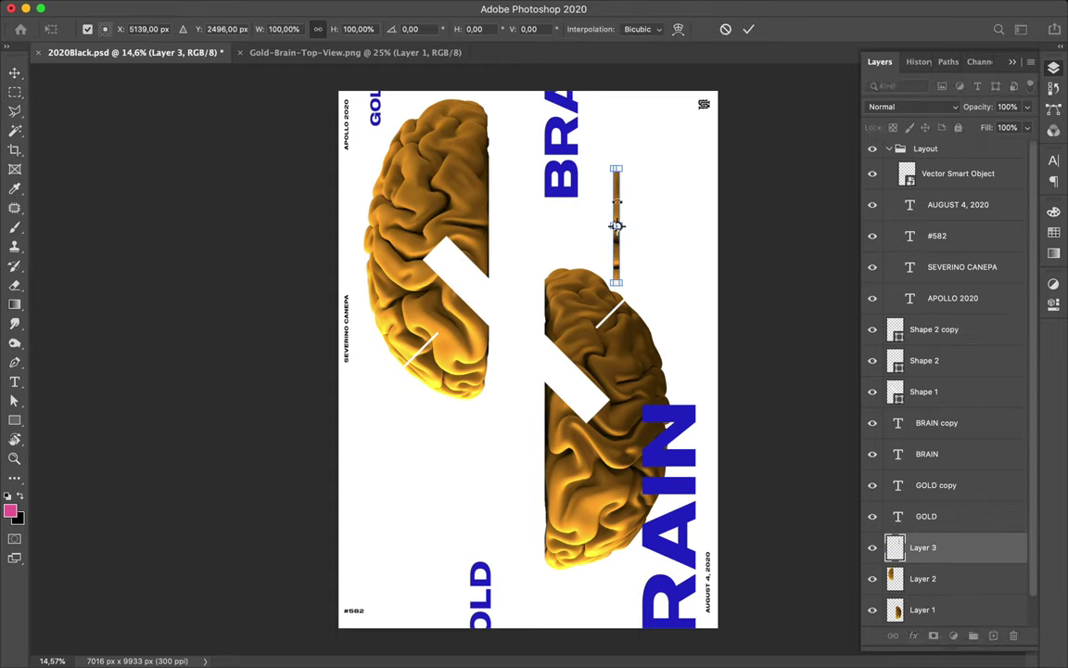
key(Return)
drag(617, 226, 587, 182)
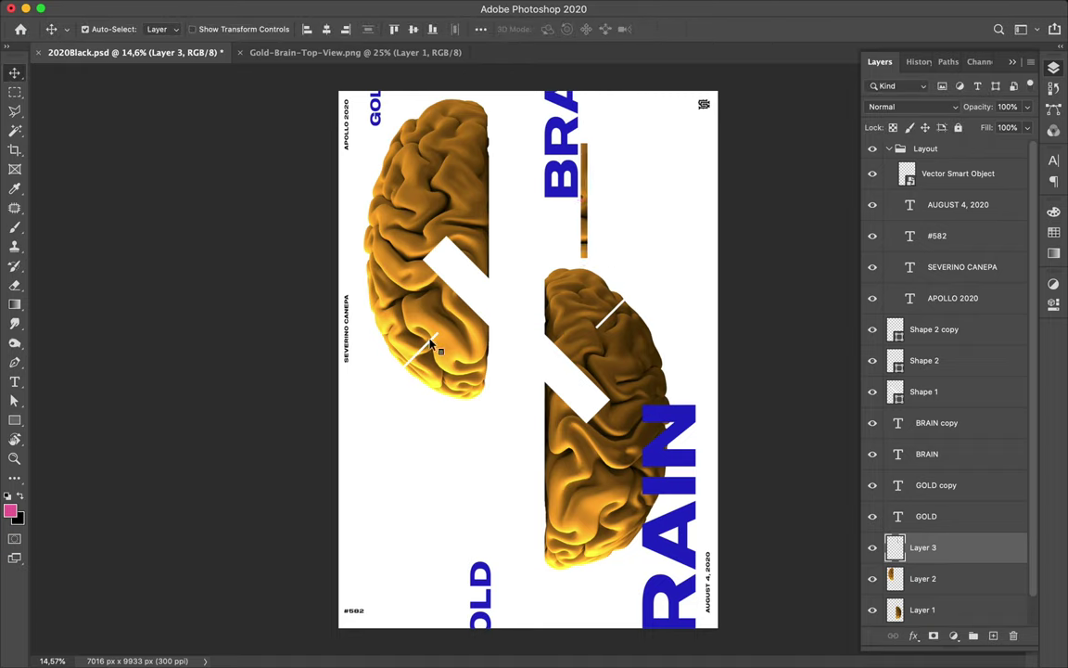
Try Free Transform rotations on both thin lines and the thick band, cancelling each.
ctrl+click(417, 350)
key(ctrl+t)
drag(397, 287, 408, 292)
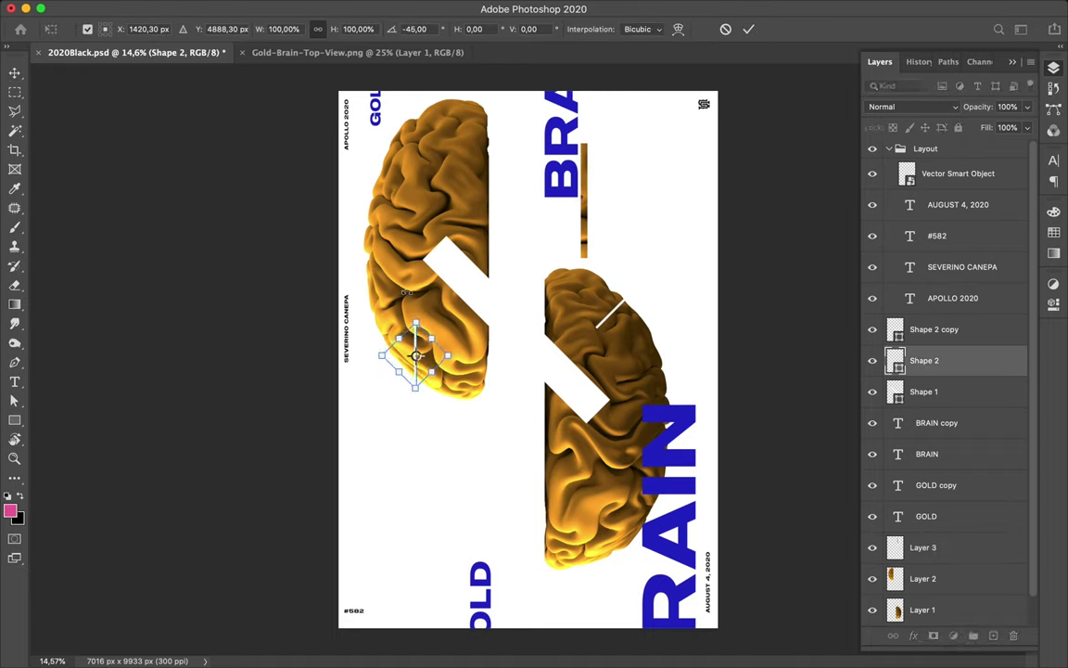
key(Escape)
ctrl+click(556, 276)
key(ctrl+t)
drag(630, 263, 622, 239)
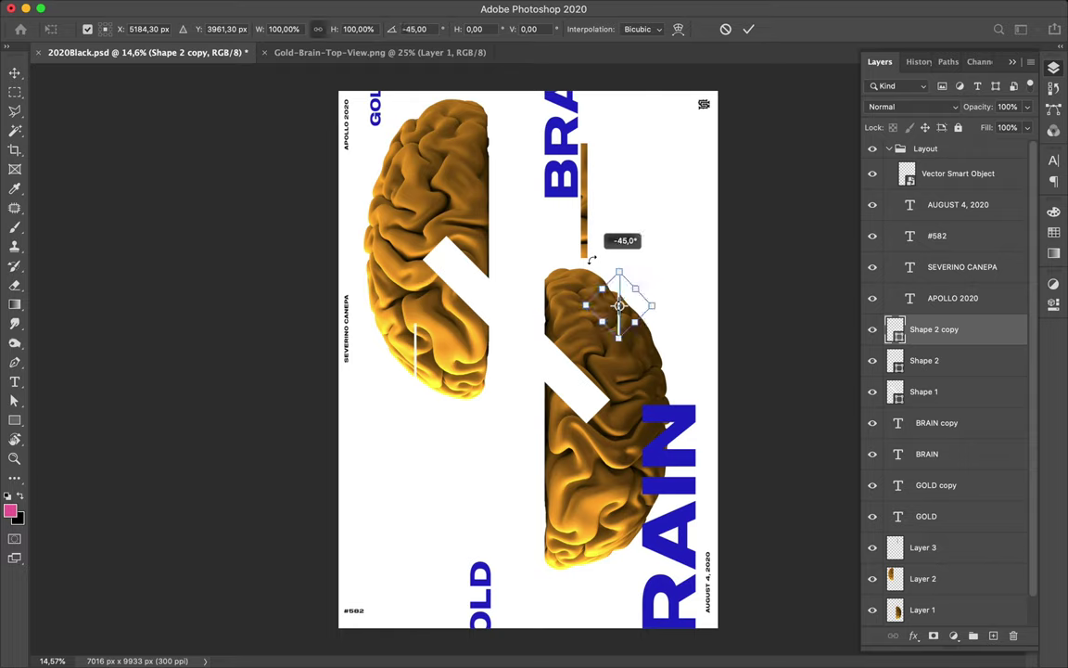
key(Escape)
ctrl+click(516, 317)
key(ctrl+t)
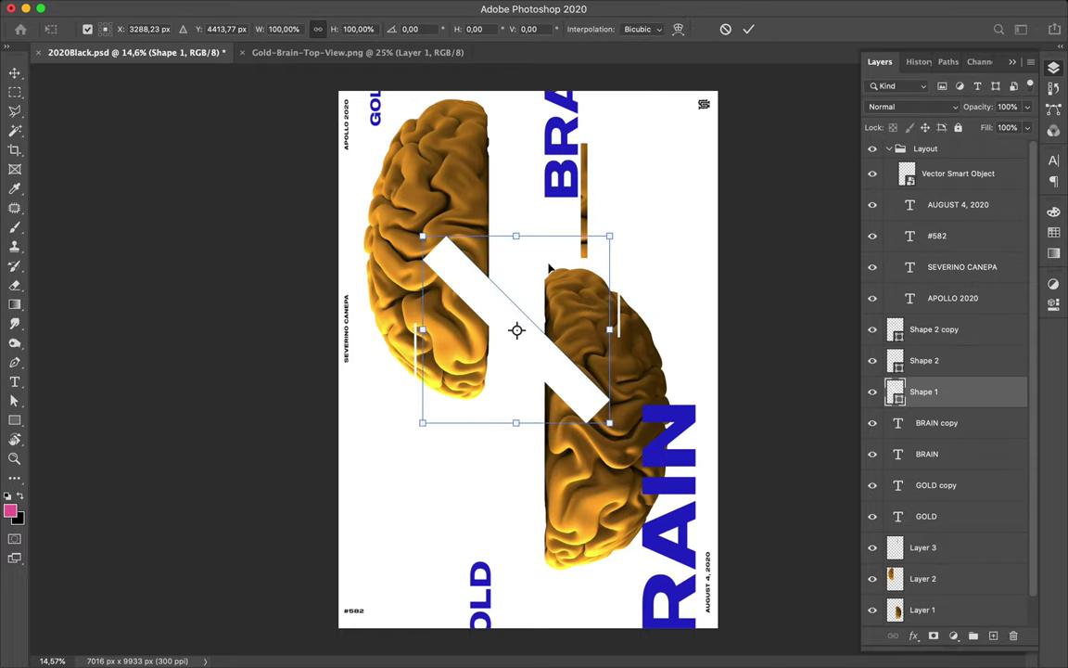
key(Escape)
Copy a tall strip of the other brain half to Layer 4 and nudge the left brain down.
ctrl+click(582, 326)
key(m)
mouse_move(582, 326)
mouse_down()
mouse_move(617, 457)
mouse_move(704, 204)
mouse_move(448, 464)
mouse_up()
key(ctrl+j)
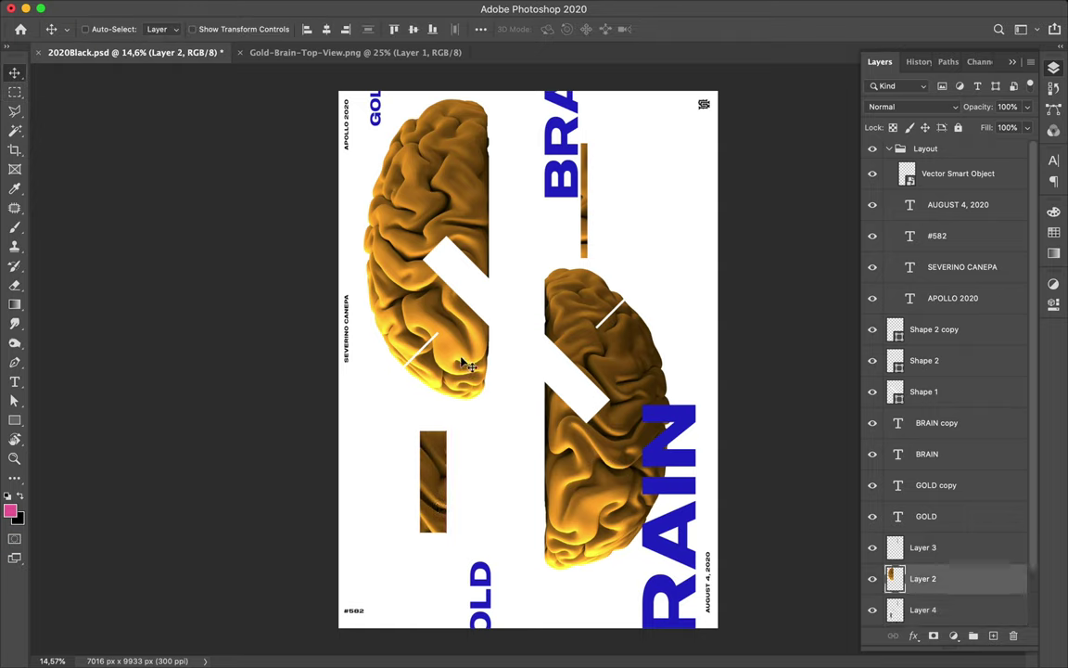
drag(465, 383, 485, 358)
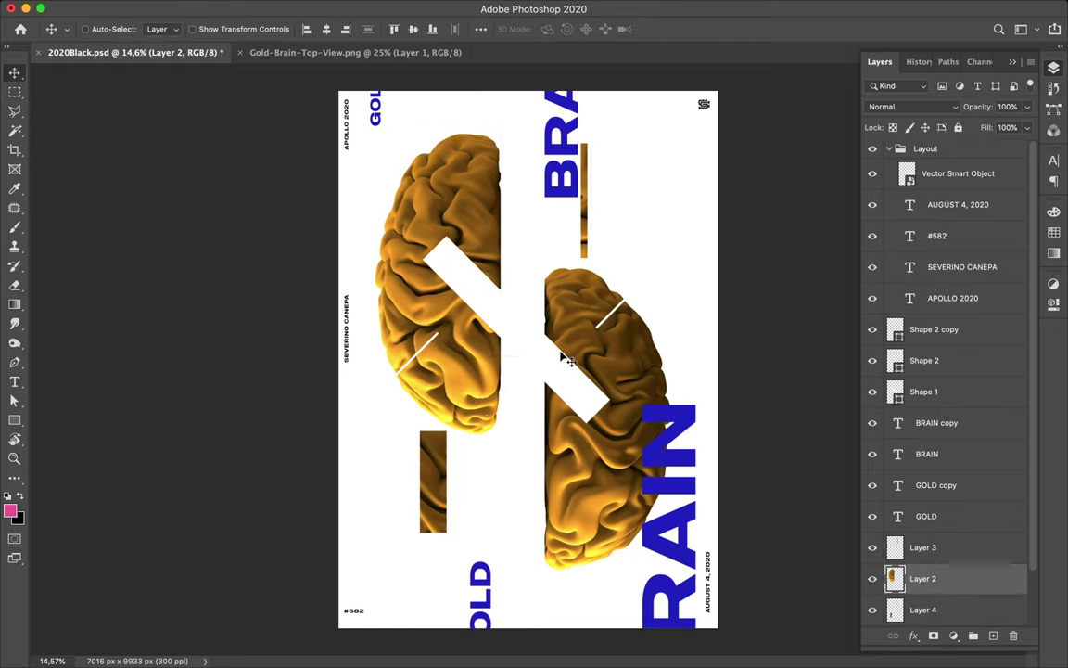
Draw a small circle near the top and a large circle over the centre with the Ellipse tool.
right_click(17, 411)
click(84, 443)
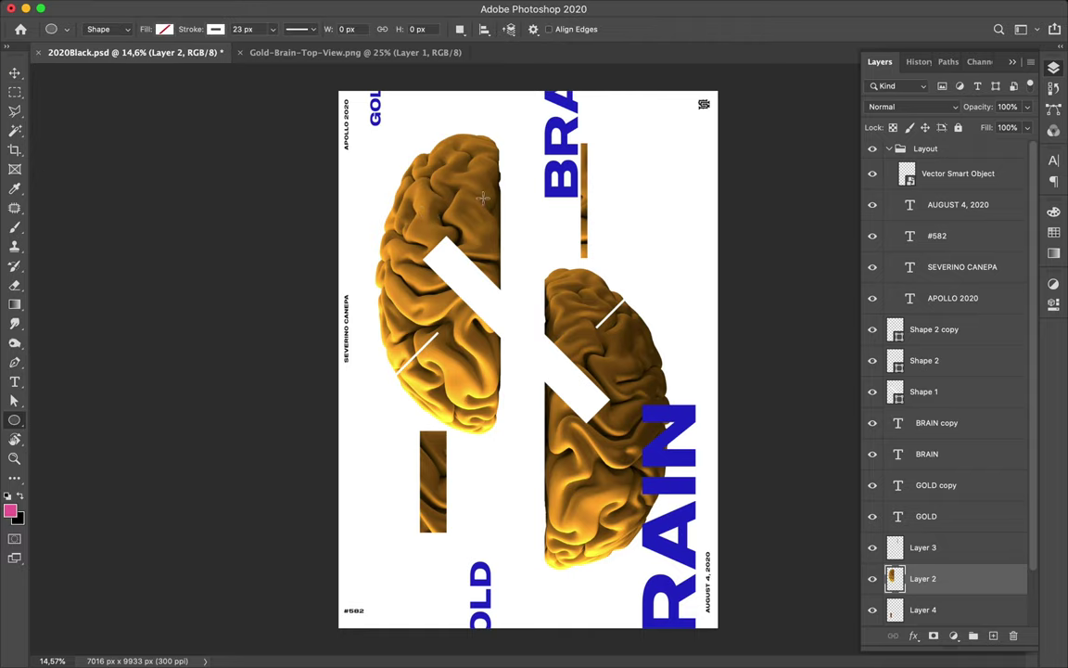
drag(519, 255, 518, 255)
drag(455, 319, 621, 487)
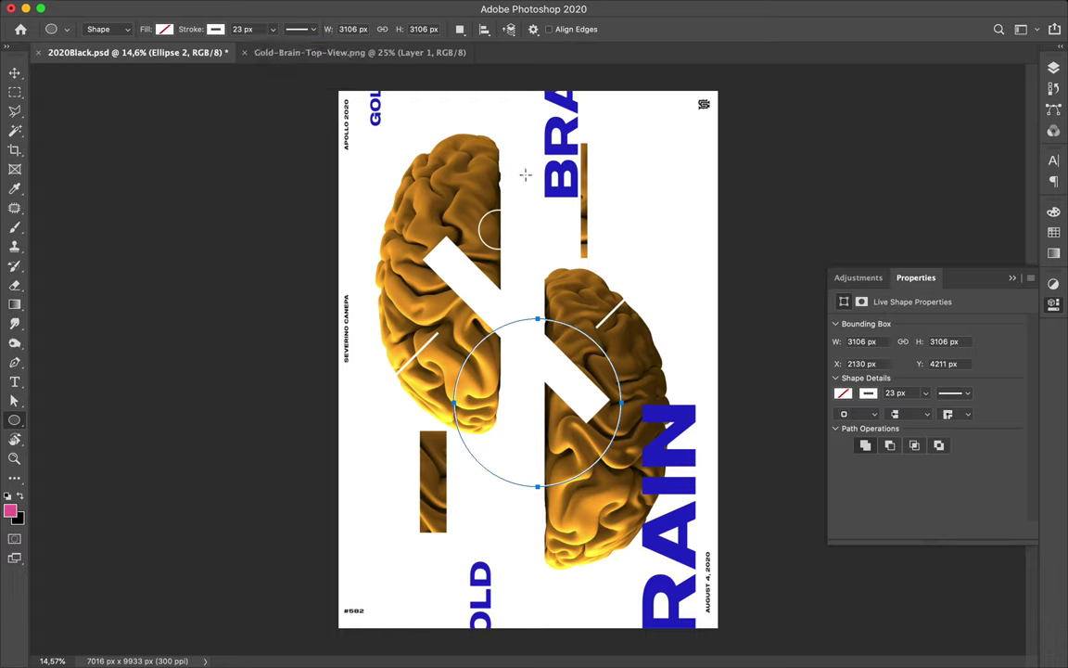
Set the large circle's stroke width to 53 px.
key(v)
key(a)
click(299, 28)
text(53)
key(Return)
key(v)
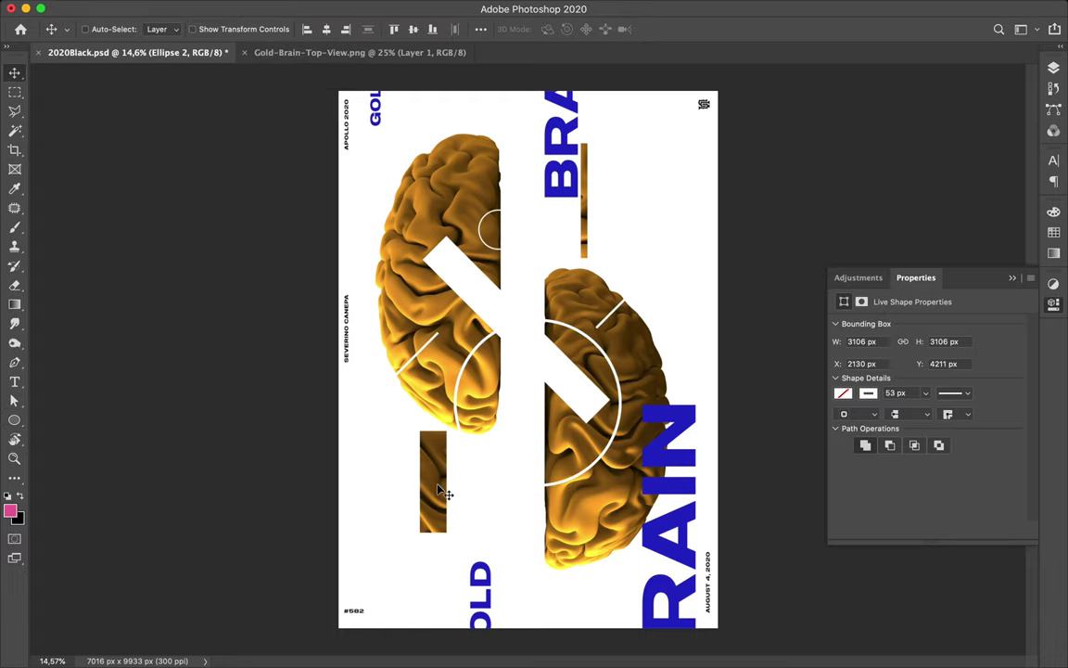
click(358, 611)
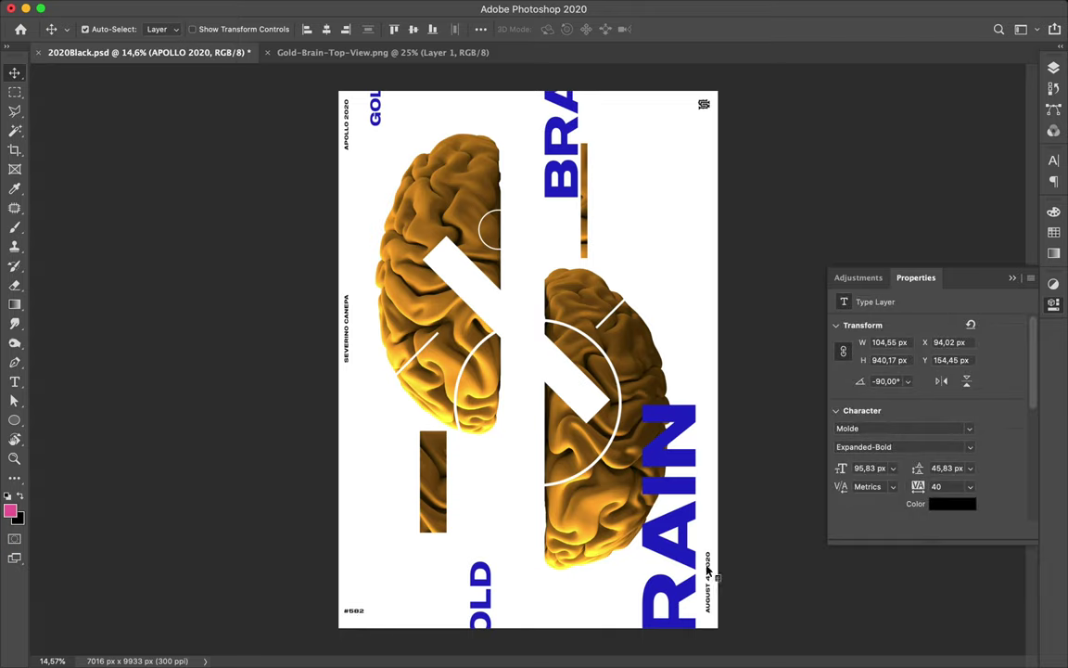
Add another side caption to the selection and recolour the captions blue from Swatches.
click(707, 569)
click(1054, 164)
click(1054, 232)
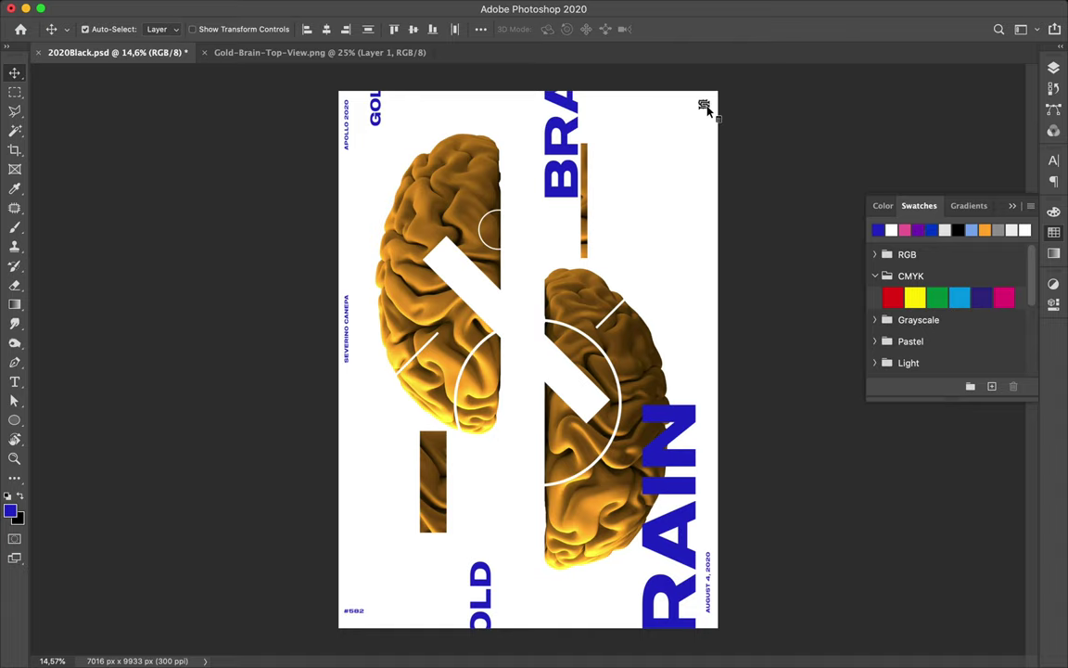
Select the top-right logo and add a new empty layer, Layer 5.
click(705, 107)
click(1054, 69)
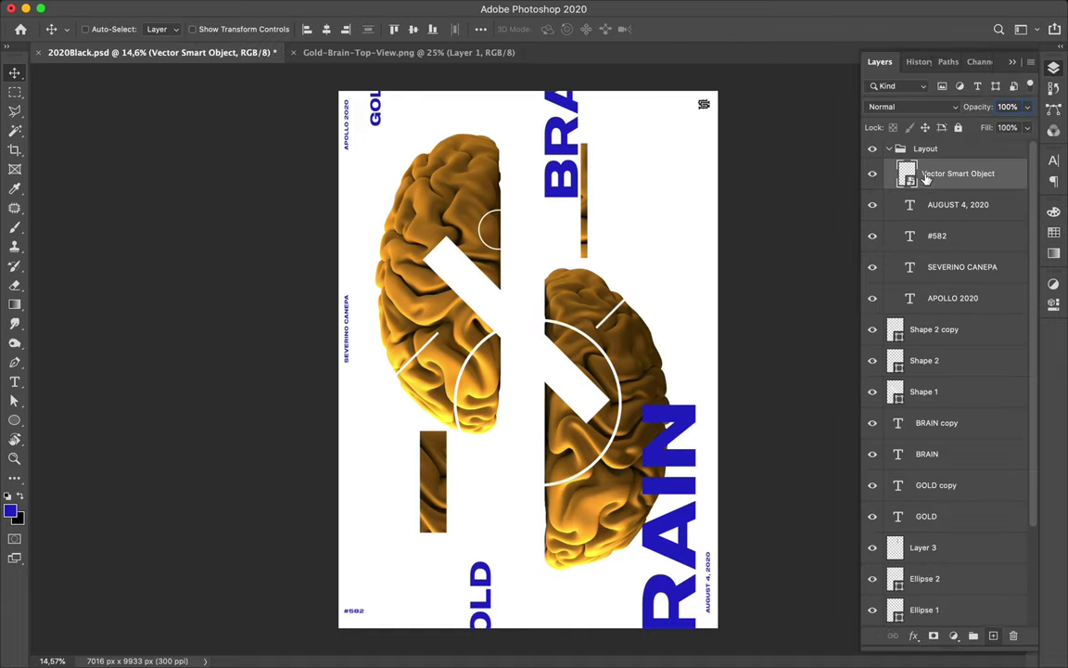
key(ctrl+shift+alt+n)
key(b)
Delete the original logo layer and reposition the AUGUST 4, 2020 caption slightly lower.
key(m)
click(958, 204)
key(Delete)
key(v)
drag(709, 545, 709, 558)
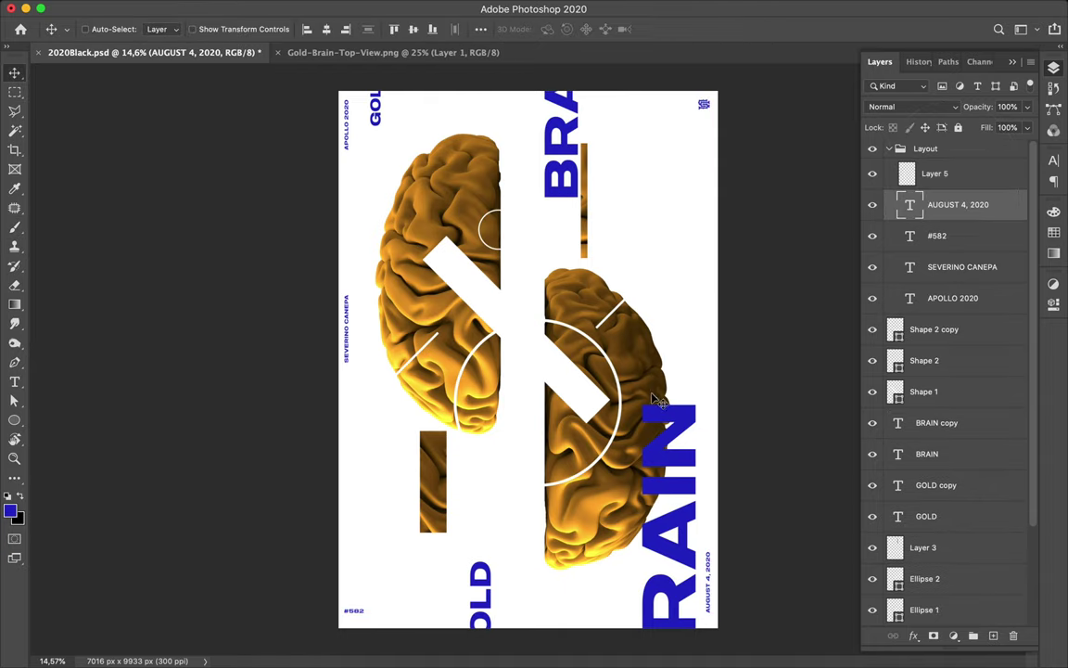
Add a third thin line on the right brain and space the three lines evenly.
scroll(603, 306, up, 3)
drag(649, 290, 645, 271)
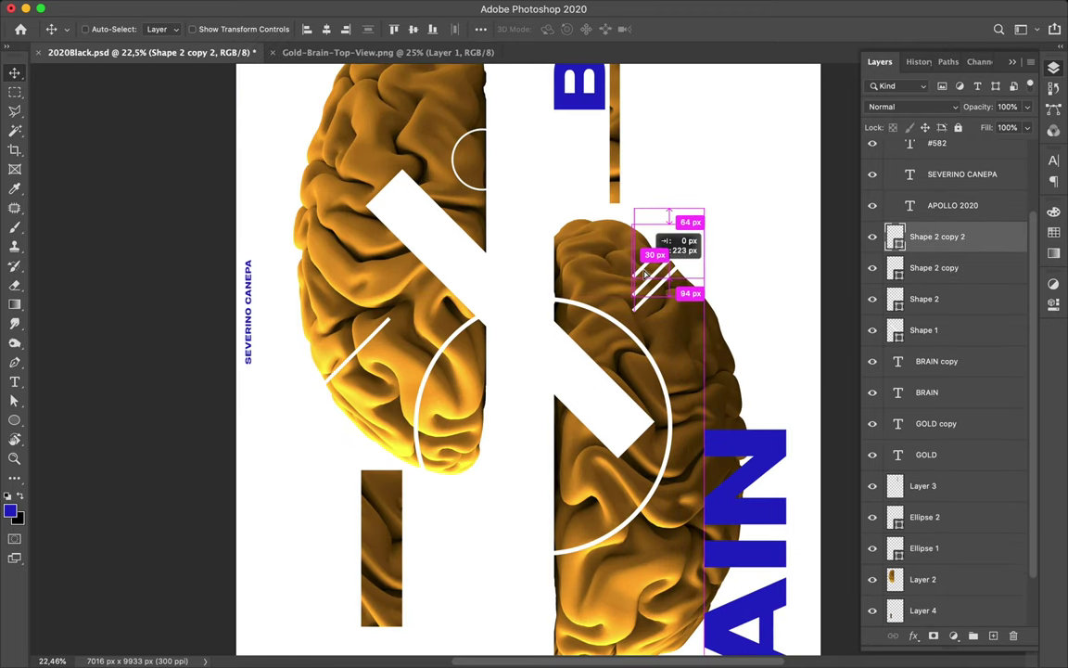
shift+click(918, 298)
click(480, 28)
click(406, 167)
Duplicate a thin line onto the left brain and duplicate the thick white bar in place.
drag(356, 336, 365, 368)
scroll(520, 302, up, 3)
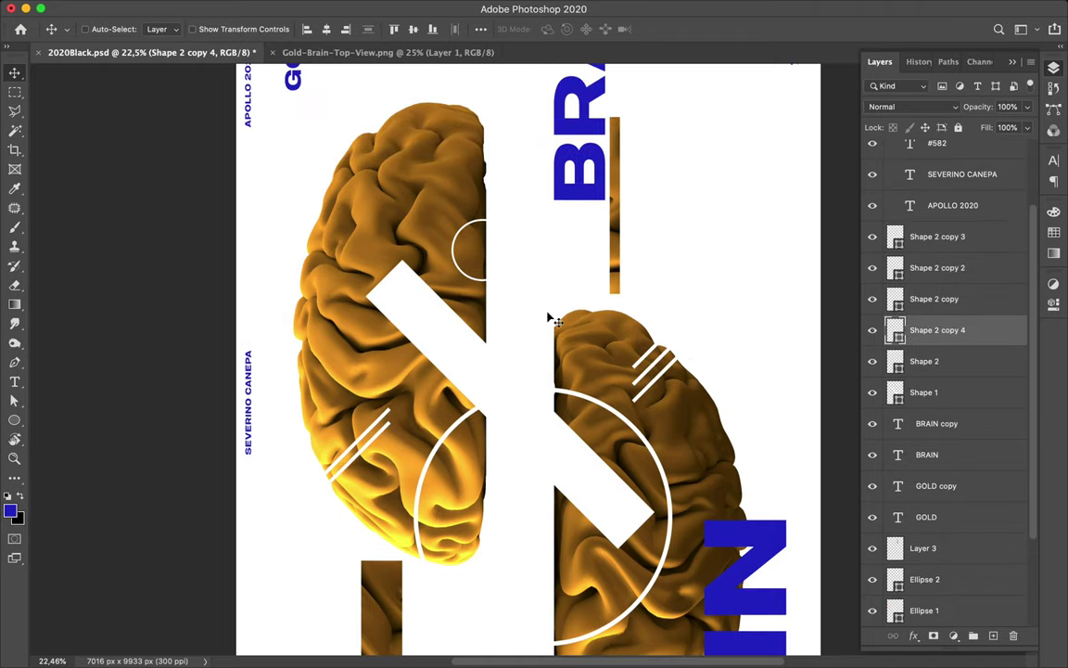
click(454, 351)
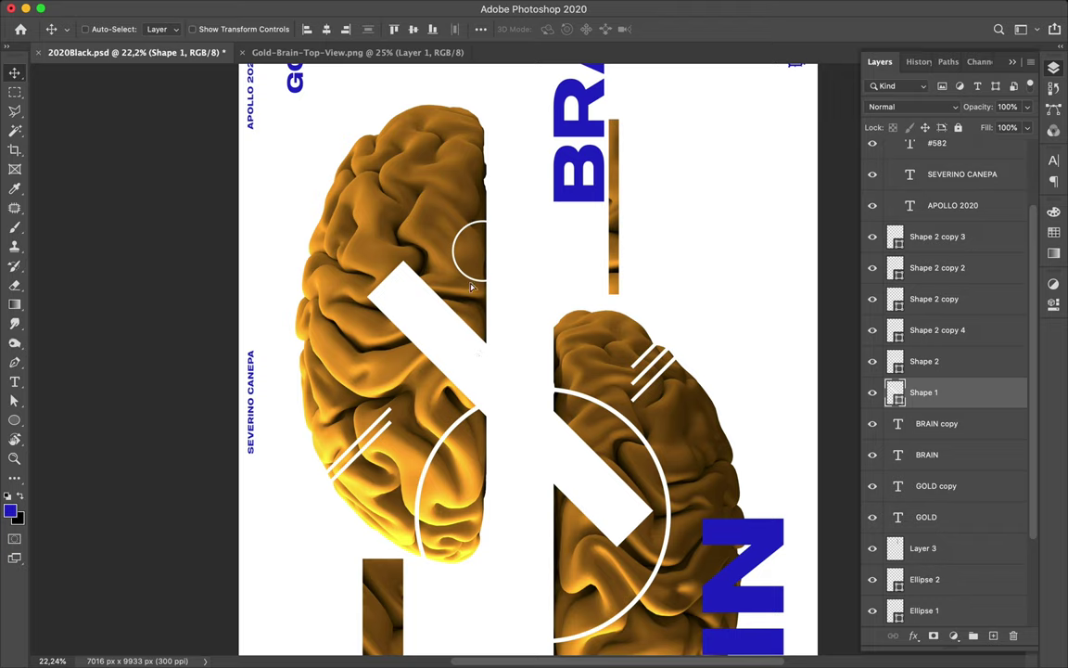
drag(489, 351, 489, 353)
Give the duplicated bar a light-blue stroke from the Swatches.
key(a)
click(1053, 231)
click(980, 228)
click(225, 30)
click(273, 29)
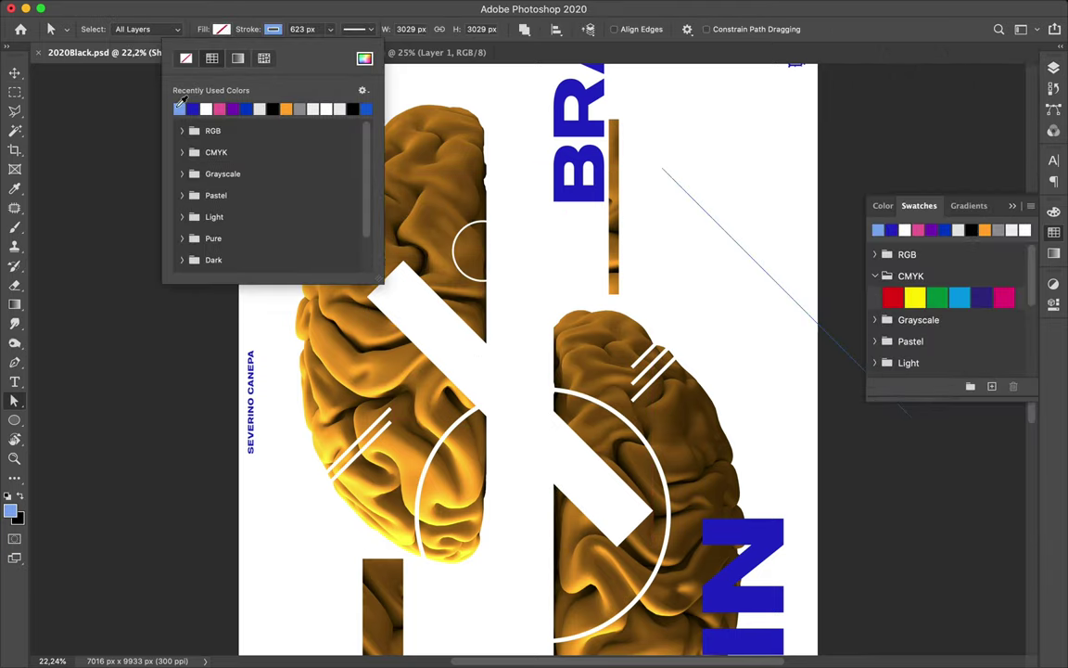
click(187, 98)
key(v)
Move the three hatch line layers above Layer 1 and clip each one to it.
click(630, 213)
shift+click(600, 328)
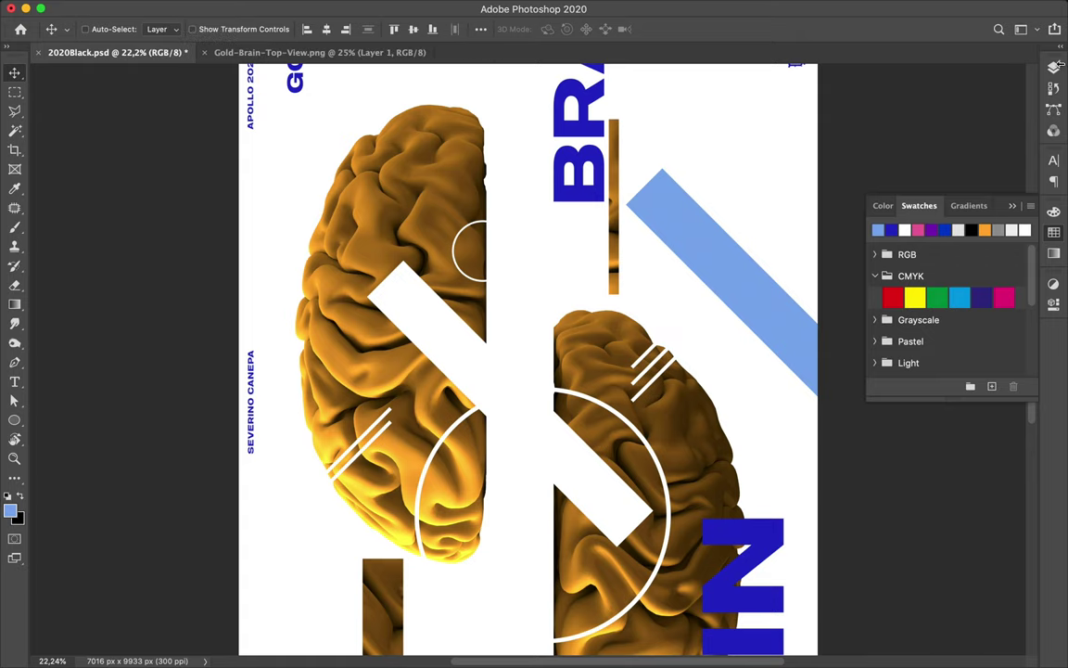
key(F7)
shift+click(936, 163)
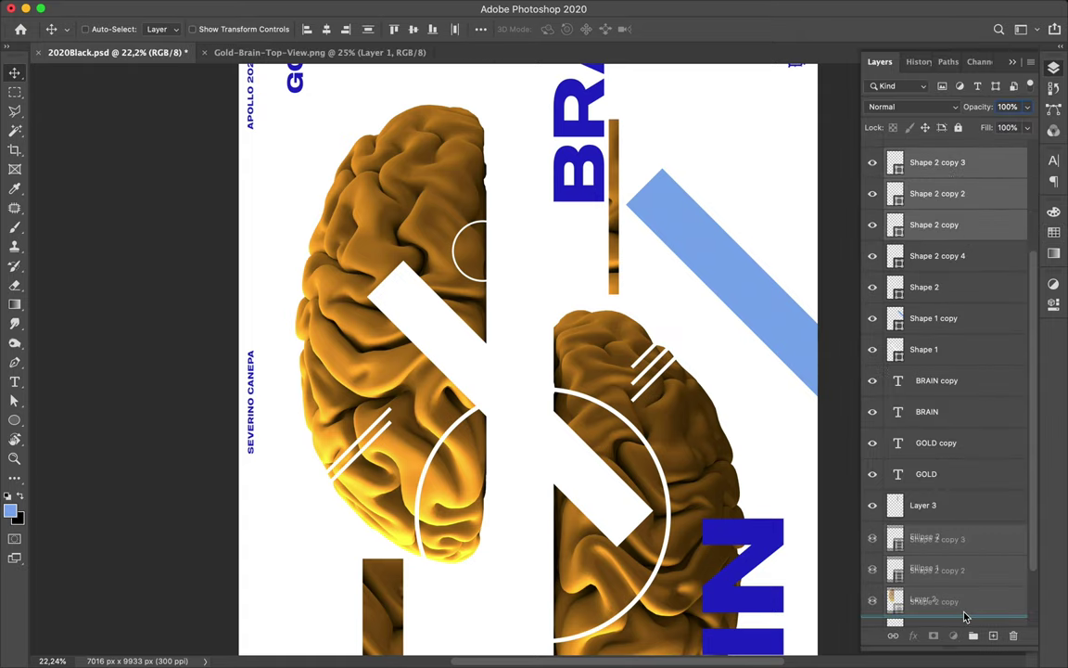
drag(942, 226, 918, 508)
alt+click(924, 563)
alt+click(925, 533)
alt+click(924, 501)
Rotate the blue bar 90°, move its layer above Rectangle 1, and place it behind the brain.
ctrl+click(760, 283)
key(ctrl+t)
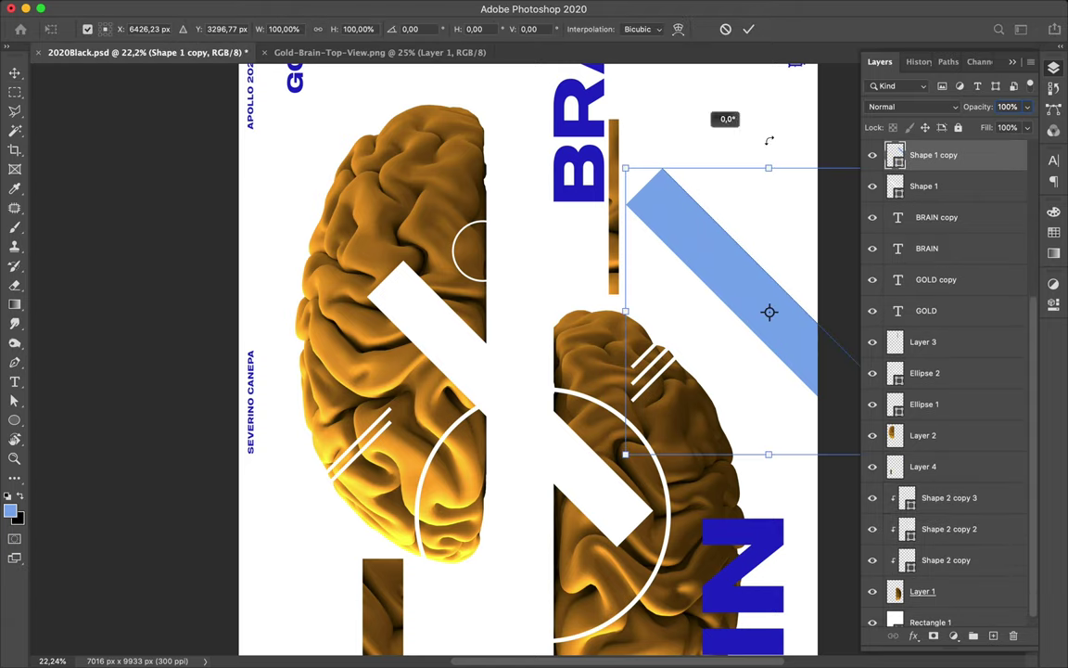
drag(710, 139, 797, 281)
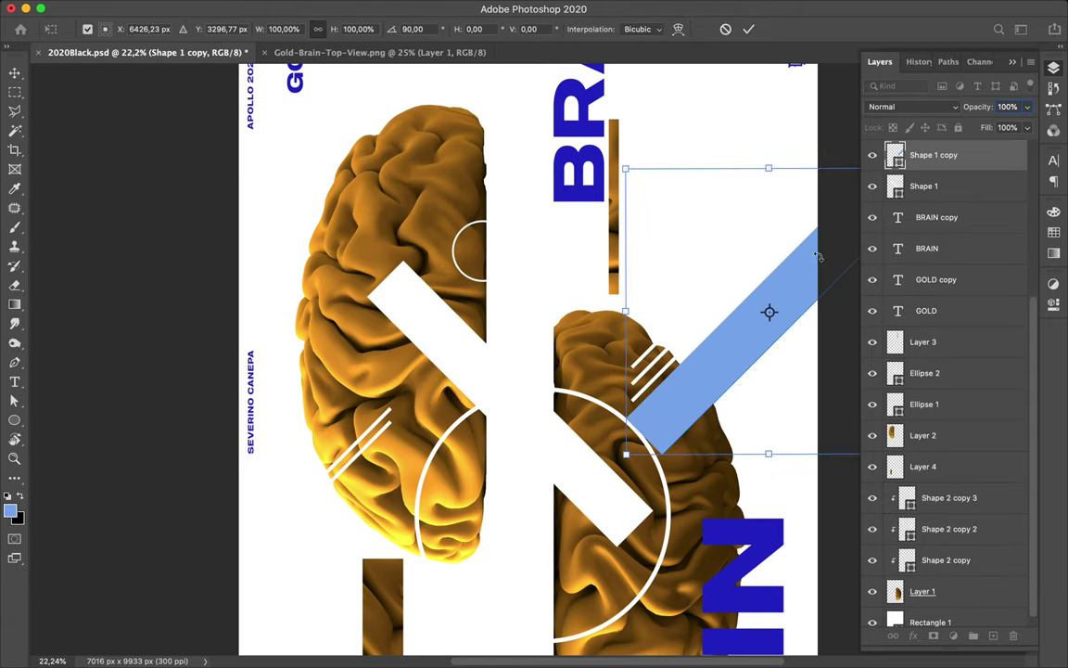
key(Return)
drag(933, 155, 927, 607)
mouse_move(781, 300)
mouse_down()
mouse_move(721, 359)
mouse_move(646, 492)
mouse_up()
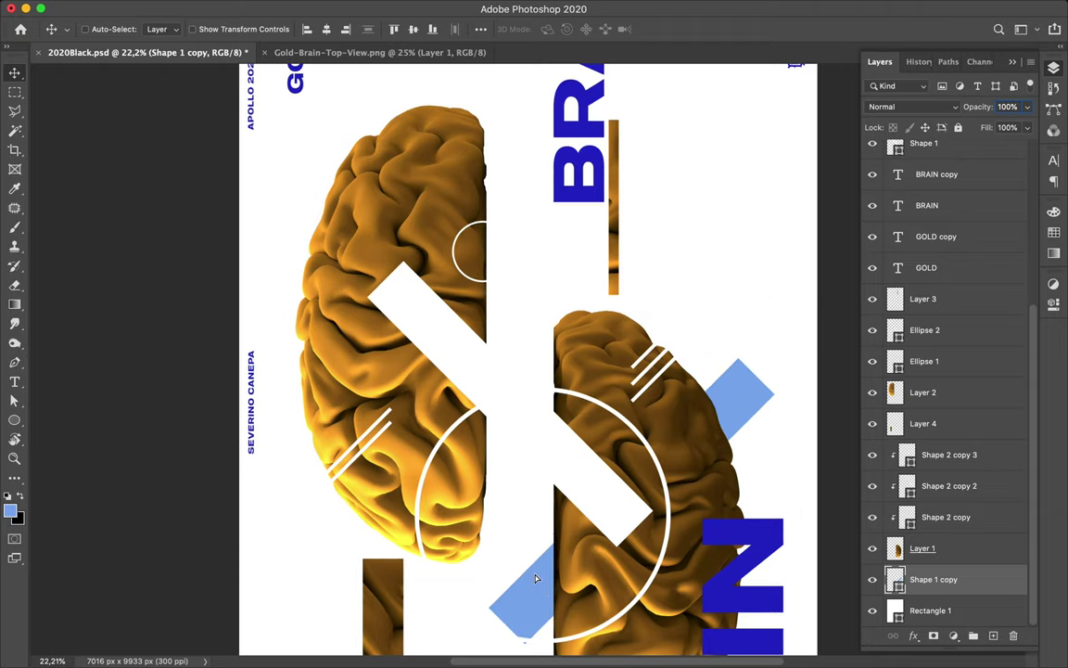
drag(536, 576, 536, 584)
Add a copy of the blue bar in front of the brain, lying lower across the right half.
scroll(660, 463, down, 5)
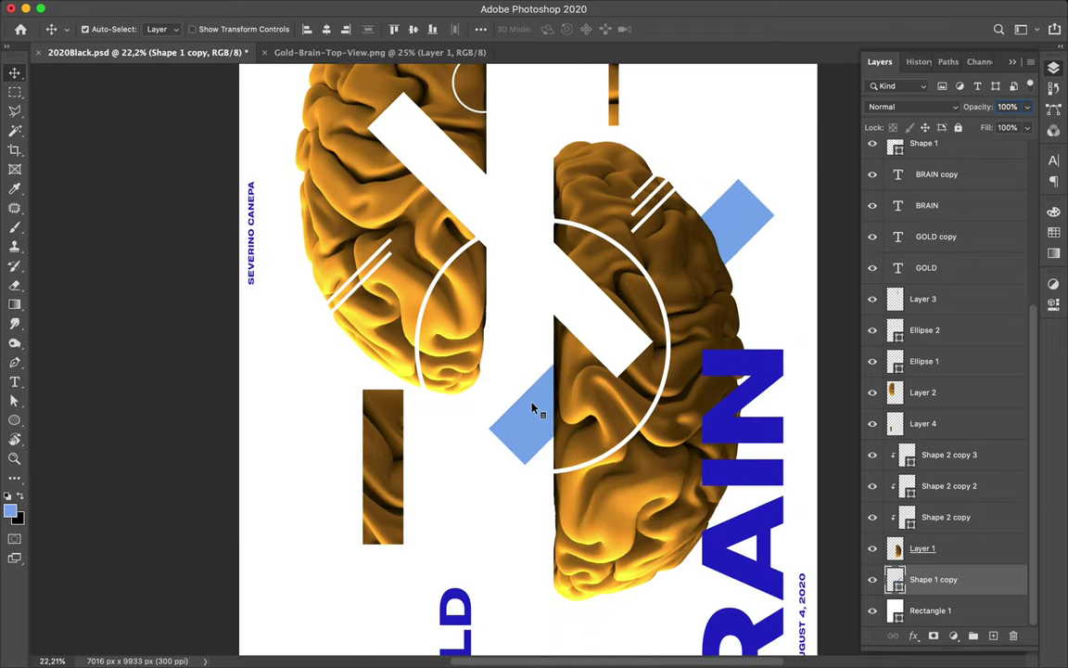
drag(973, 578, 878, 410)
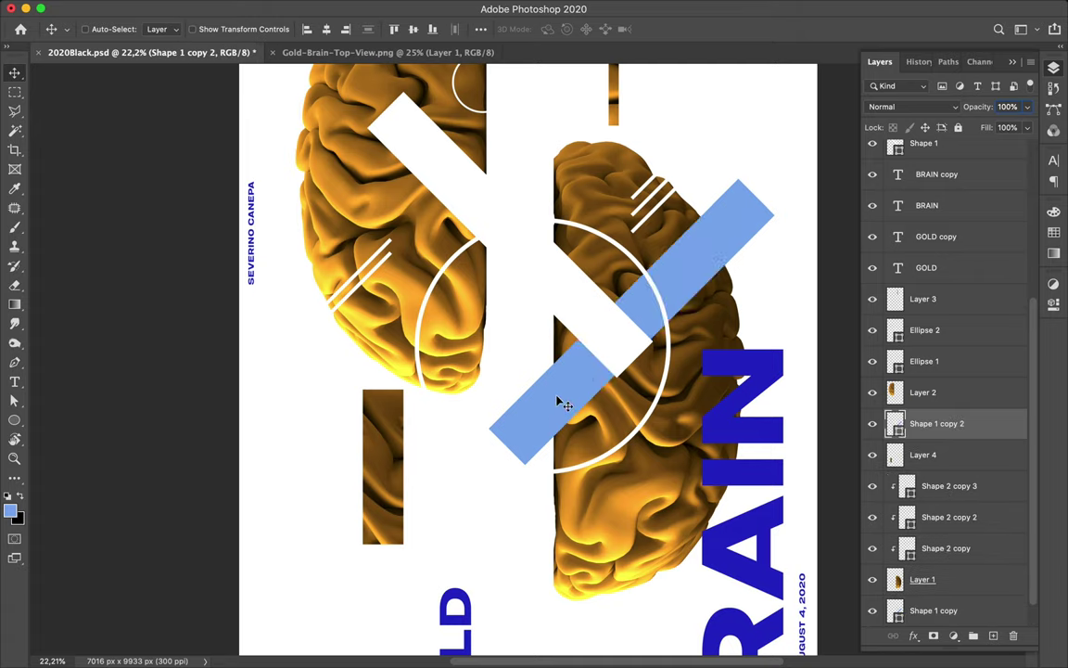
drag(564, 403, 654, 531)
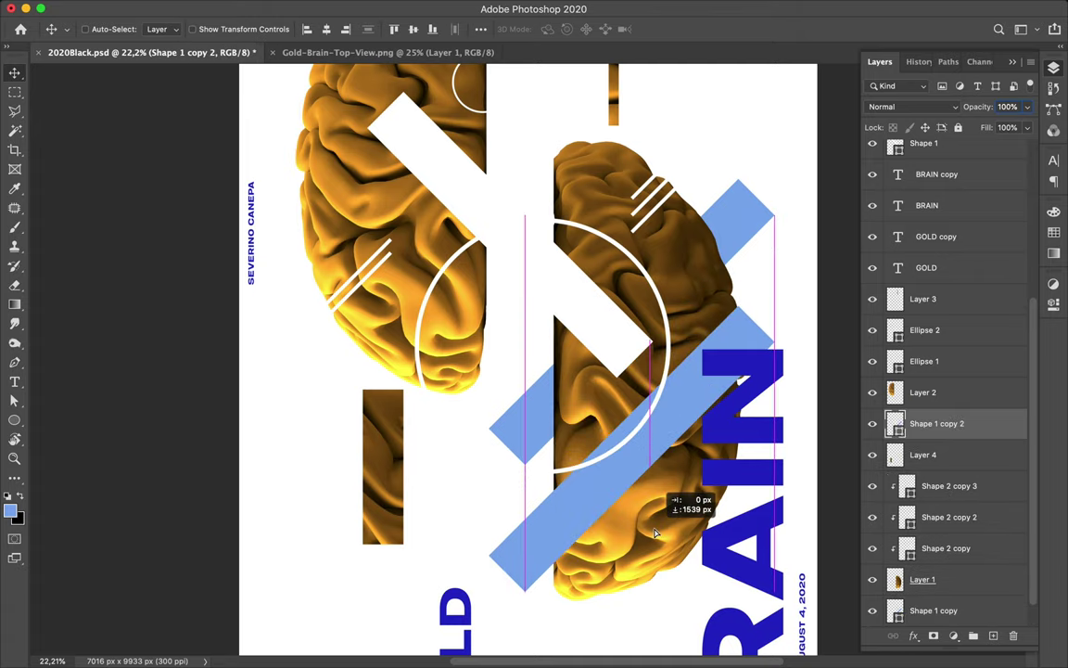
mouse_move(653, 531)
mouse_down()
mouse_move(612, 521)
mouse_move(634, 492)
mouse_move(608, 460)
mouse_up()
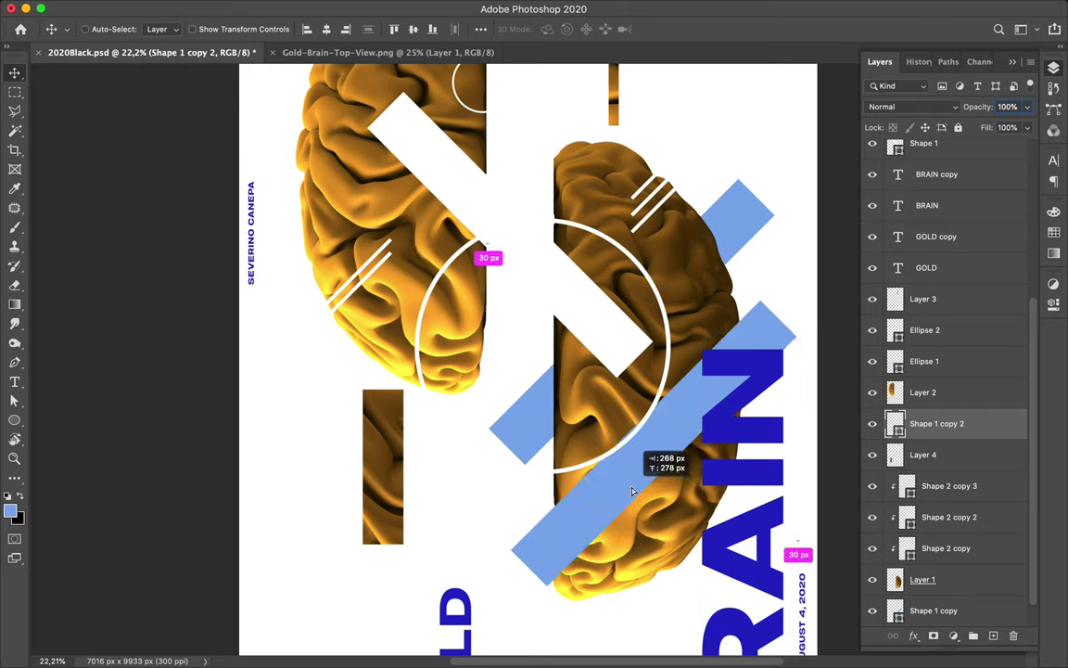
click(604, 345)
Shrink the large white ring to about 90% and shift it up and right.
drag(543, 470, 541, 449)
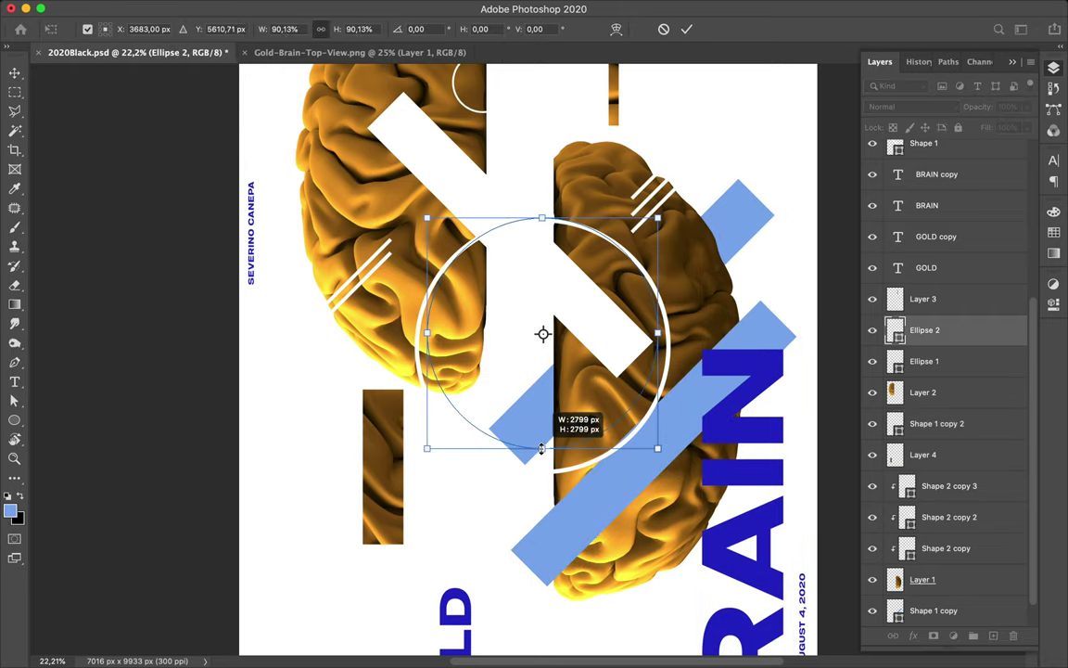
drag(642, 395, 656, 385)
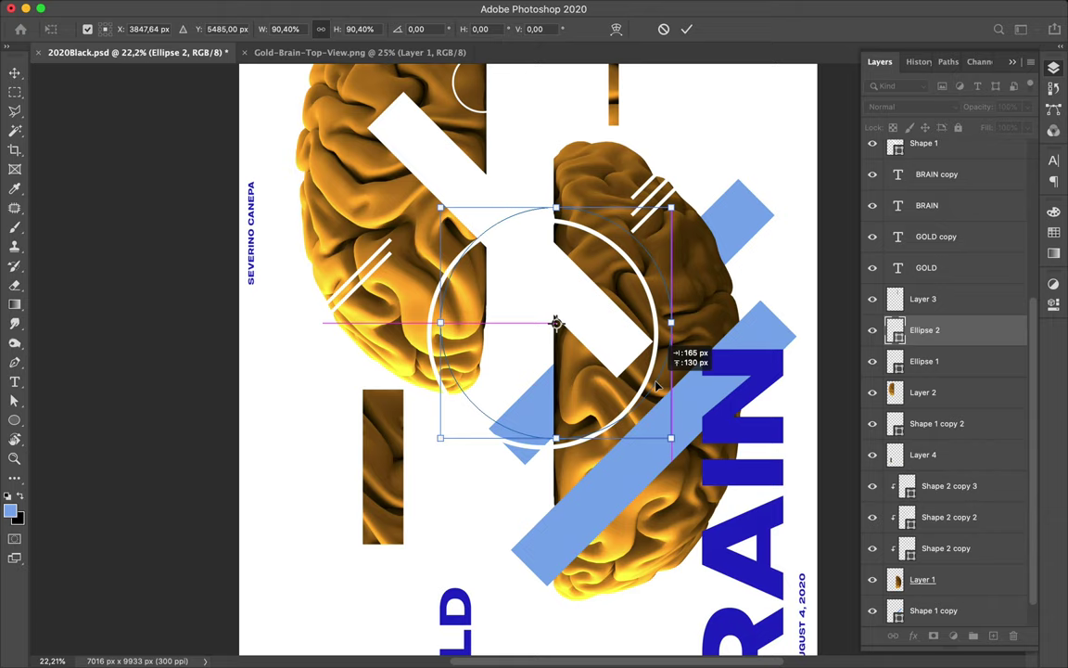
key(Return)
click(572, 107)
Move the rear light-blue bar slightly lower.
key(v)
click(652, 261)
key(Return)
click(529, 425)
drag(536, 447, 536, 422)
scroll(657, 401, down, 1)
scroll(658, 402, down, 1)
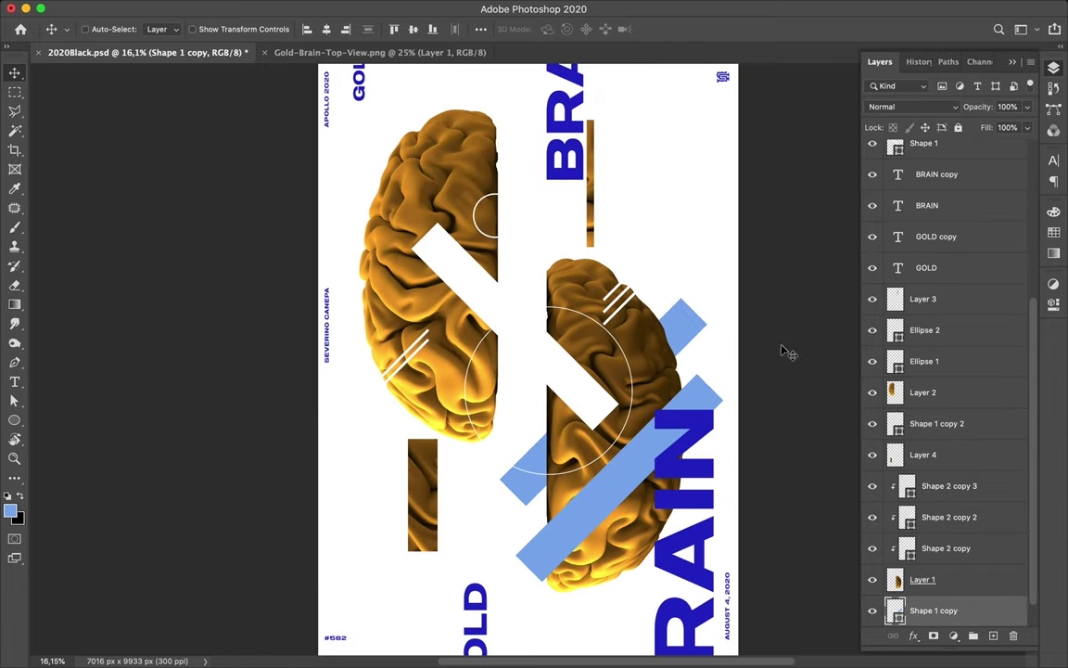
Clip the small white ring to Layer 2 and add a light-blue copy below Layer 2.
click(937, 361)
key(ctrl+alt+g)
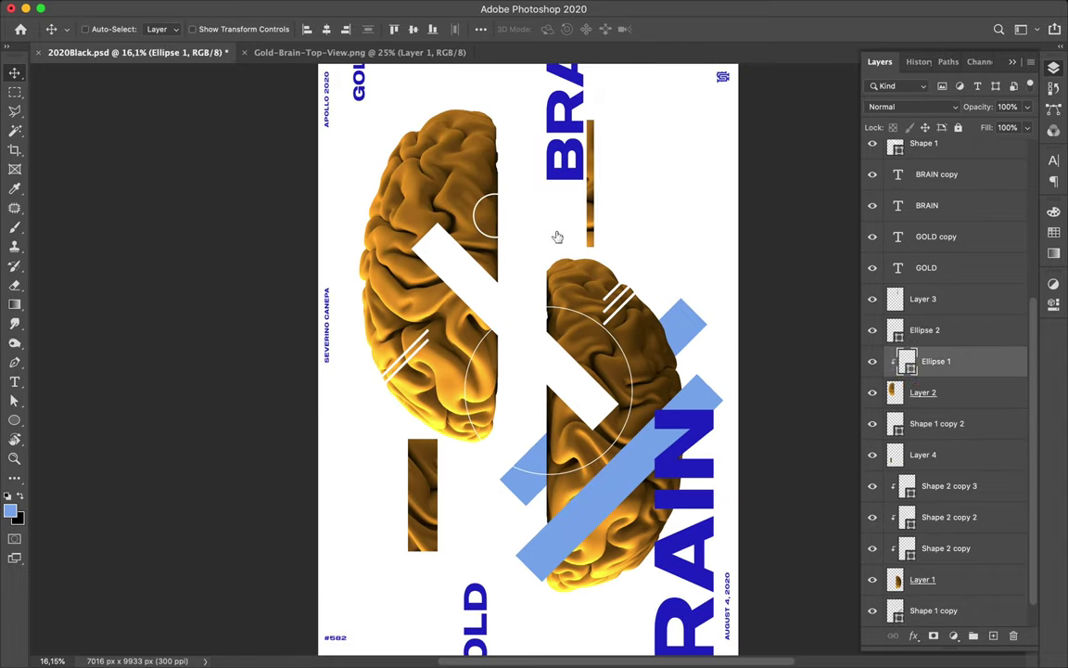
drag(501, 215, 509, 224)
key(a)
click(221, 29)
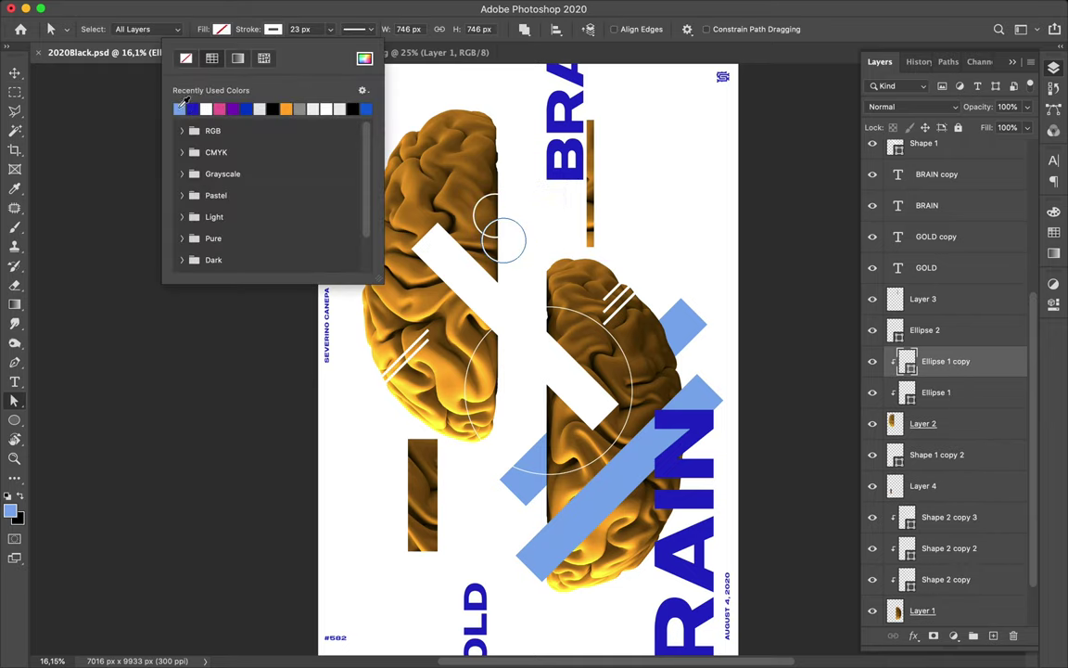
mouse_move(945, 360)
mouse_down()
mouse_move(978, 375)
mouse_move(977, 439)
mouse_up()
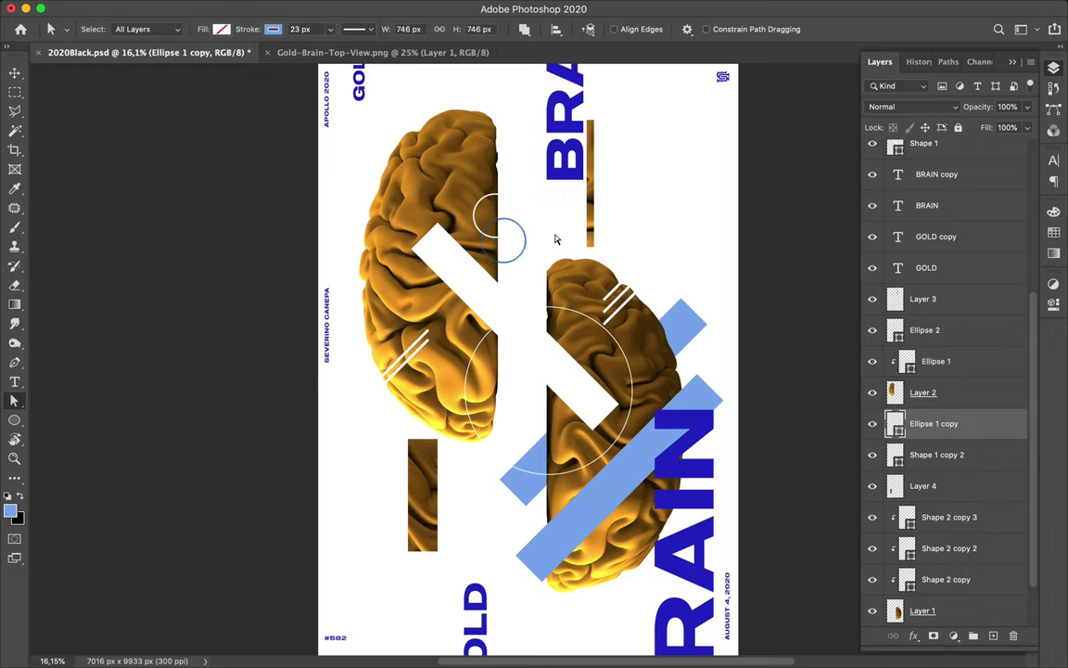
Thicken the small blue ring's outline to 53 px.
key(v)
key(a)
key(v)
key(a)
click(301, 29)
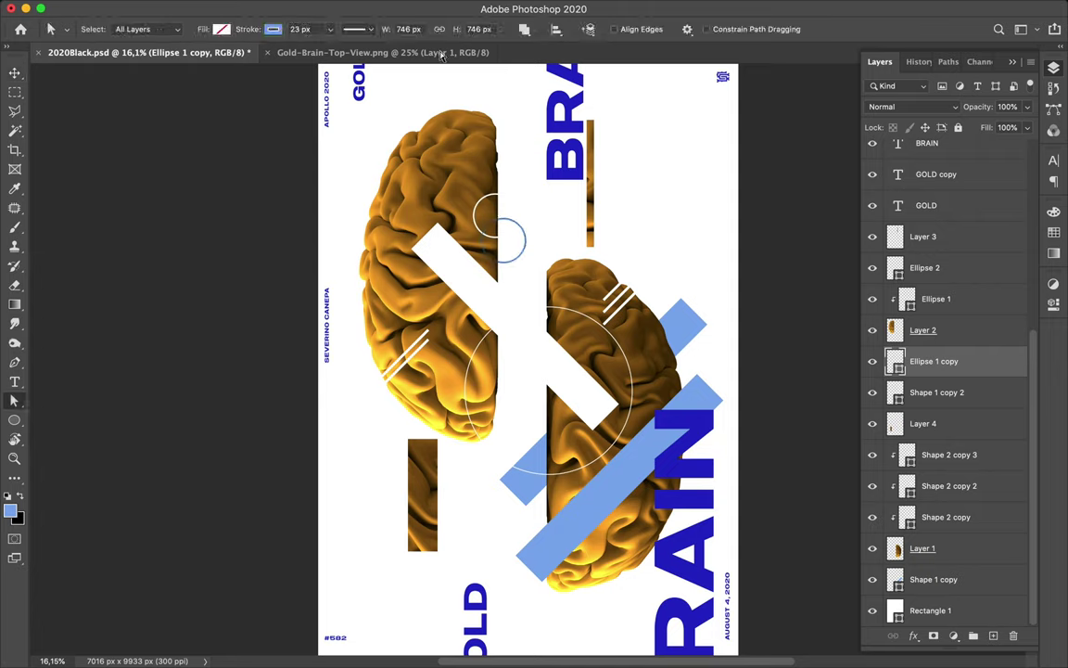
drag(303, 29, 312, 29)
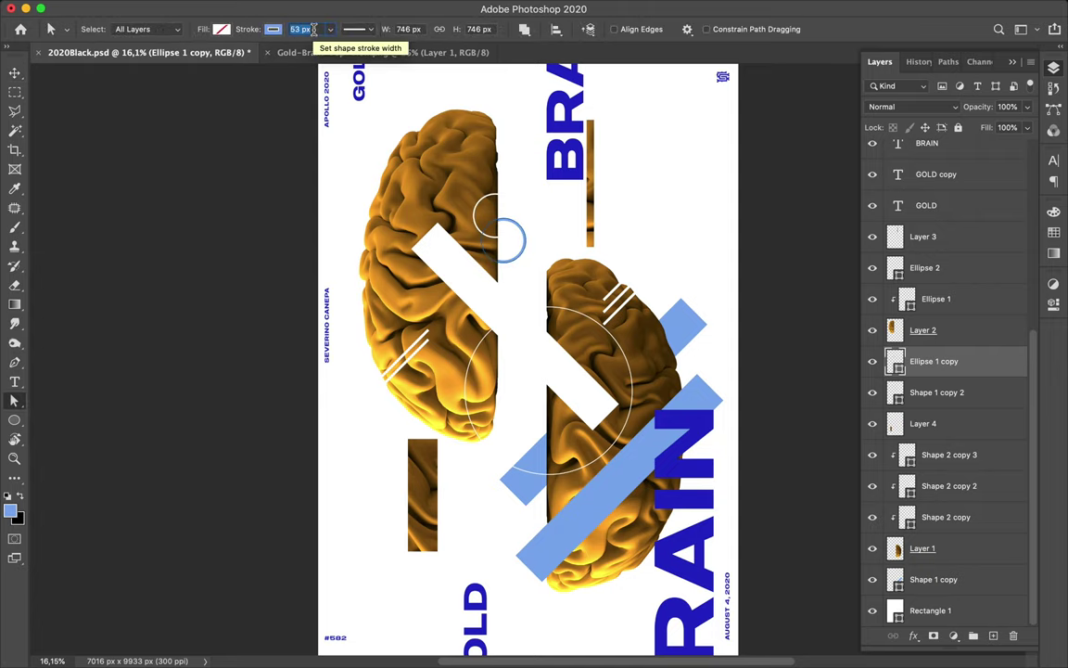
key(v)
Duplicate the blue ring toward the lower left, enlarge it and thicken its outline.
mouse_move(523, 256)
mouse_down()
mouse_move(644, 276)
mouse_move(568, 363)
mouse_move(246, 528)
mouse_up()
key(ctrl+t)
key(Return)
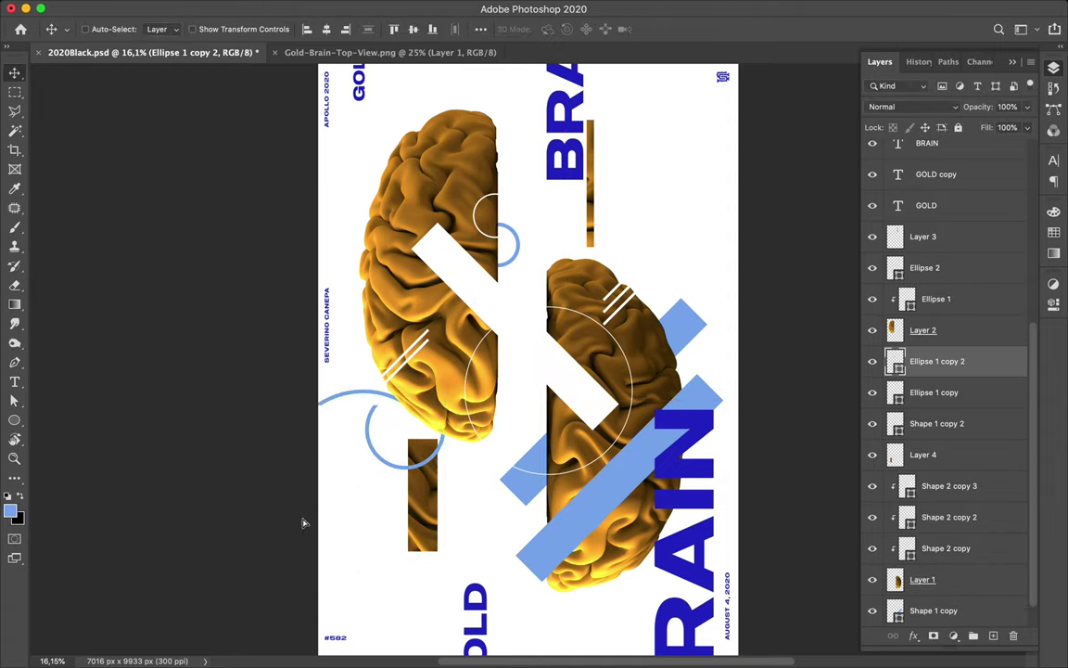
key(a)
click(315, 29)
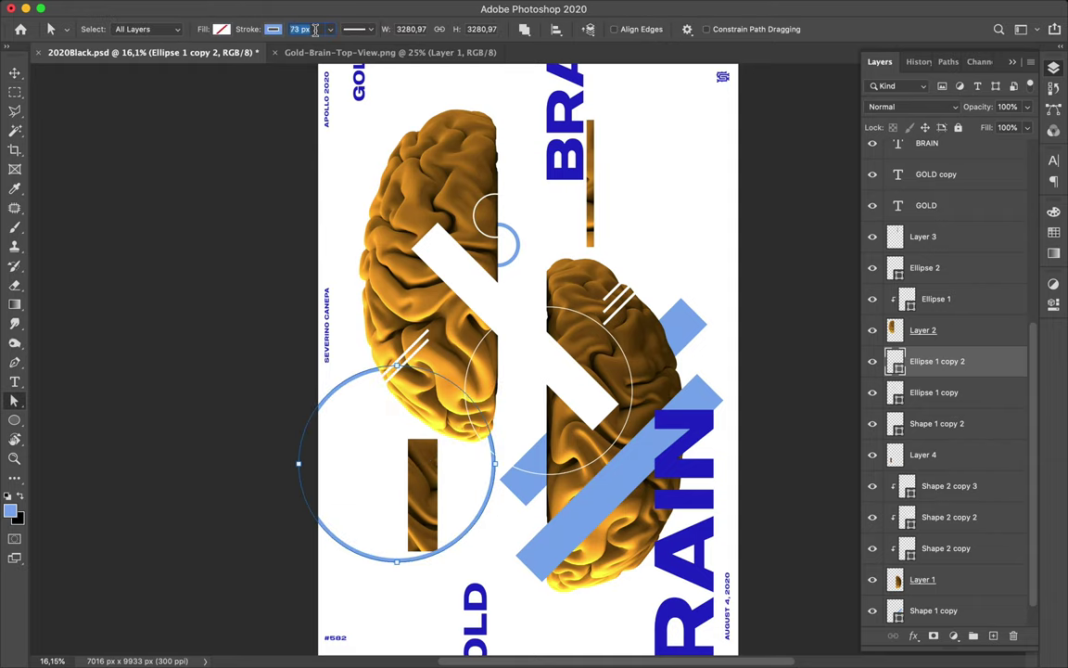
drag(316, 30, 320, 30)
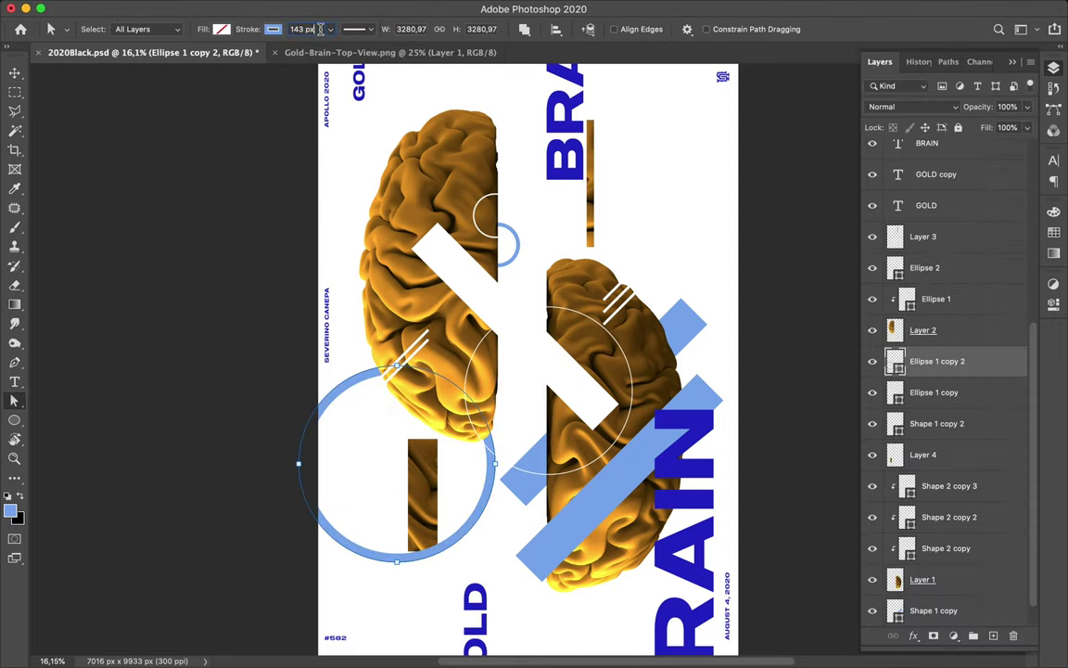
key(v)
Enlarge the big ring further off the lower-left edge with a 283 px outline.
drag(358, 389, 339, 389)
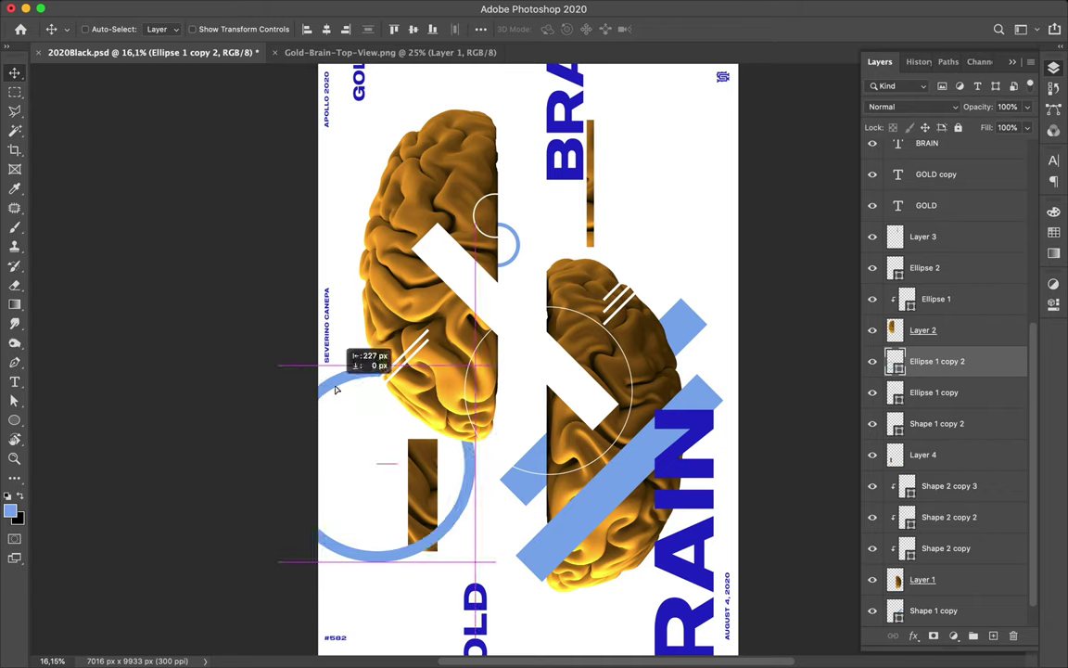
key(ctrl+t)
drag(281, 563, 244, 596)
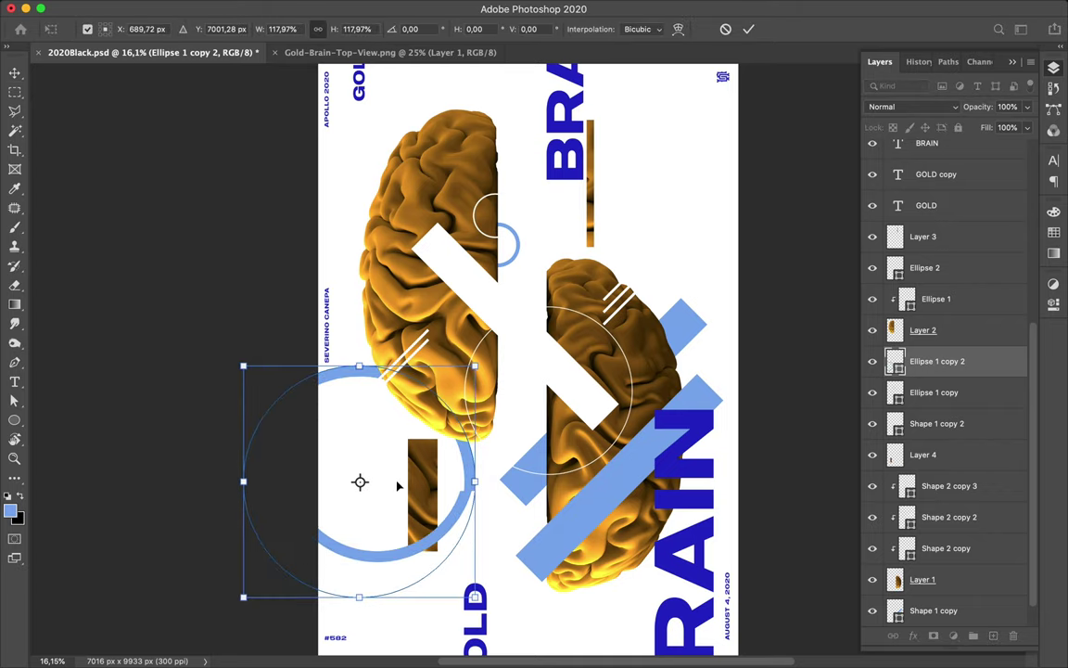
key(Return)
key(a)
key(Return)
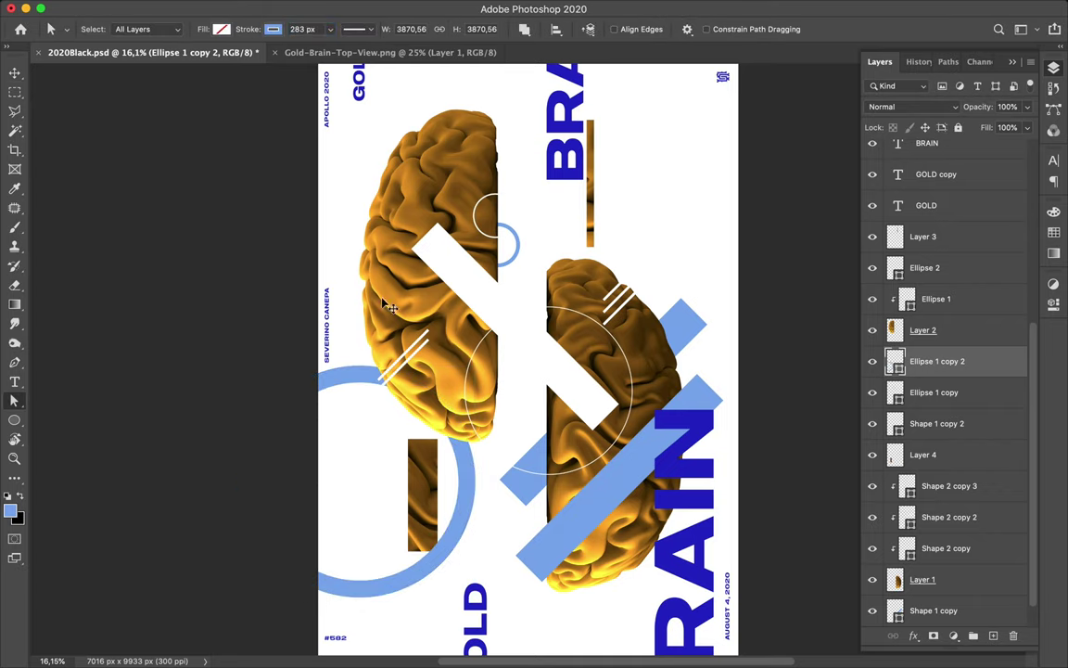
key(v)
Move the Shape 2 hatch layers between Ellipse 2 and Ellipse 1.
click(375, 332)
shift+click(935, 186)
drag(935, 182, 936, 419)
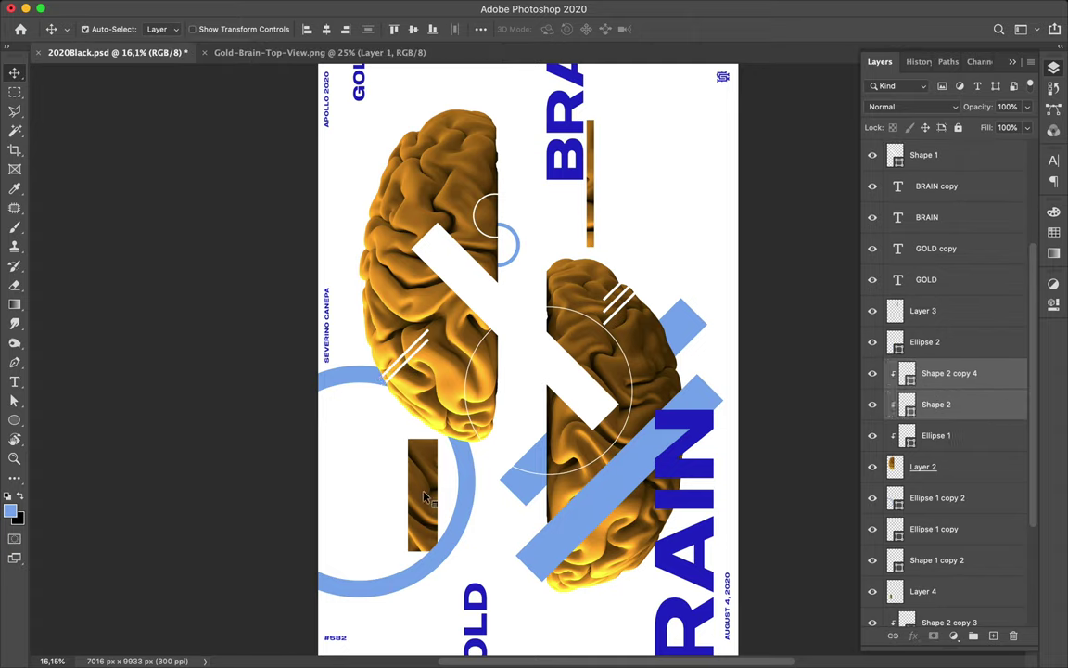
Nudge the gold strip down slightly and clear the lasso selection.
drag(424, 498, 425, 518)
key(l)
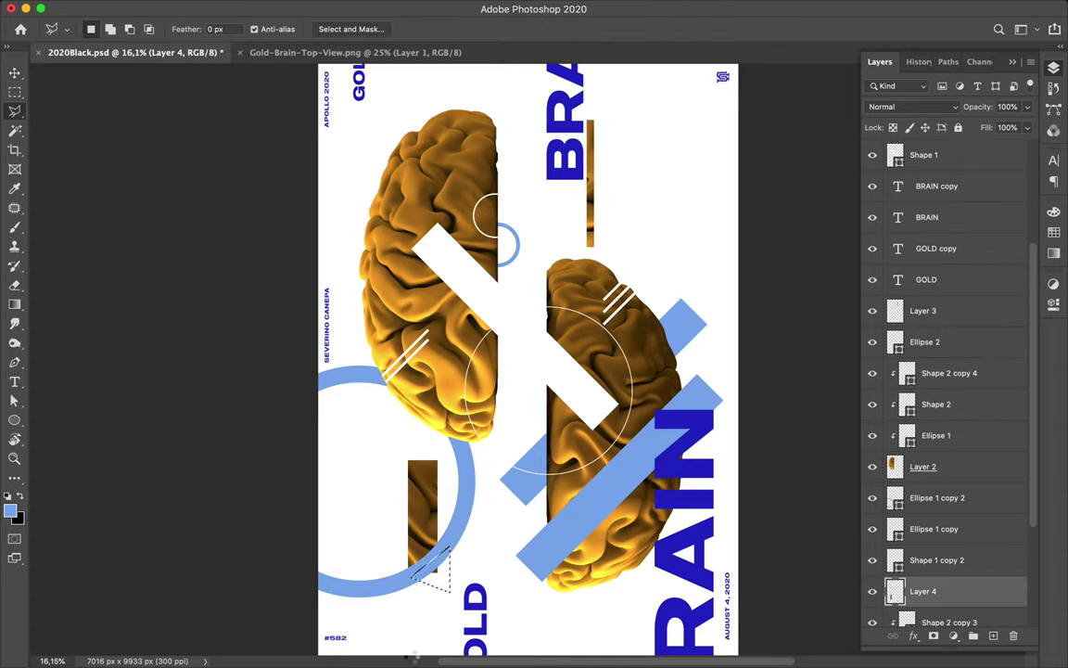
key(Return)
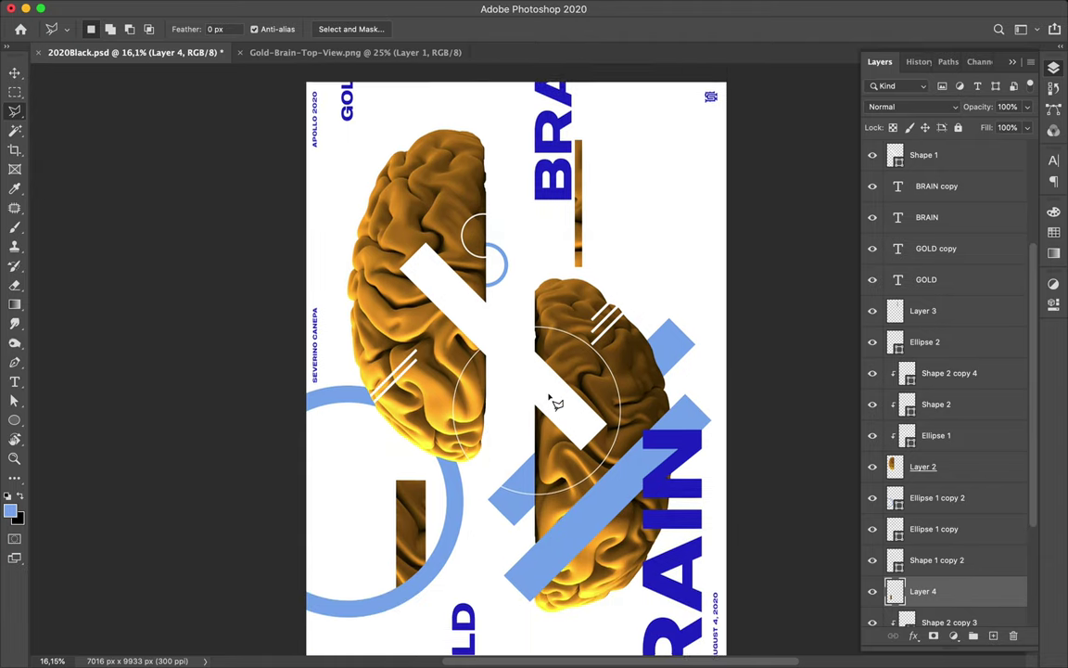
key(v)
Draw a thin 3 px angled line shape across the right brain half.
key(p)
click(519, 331)
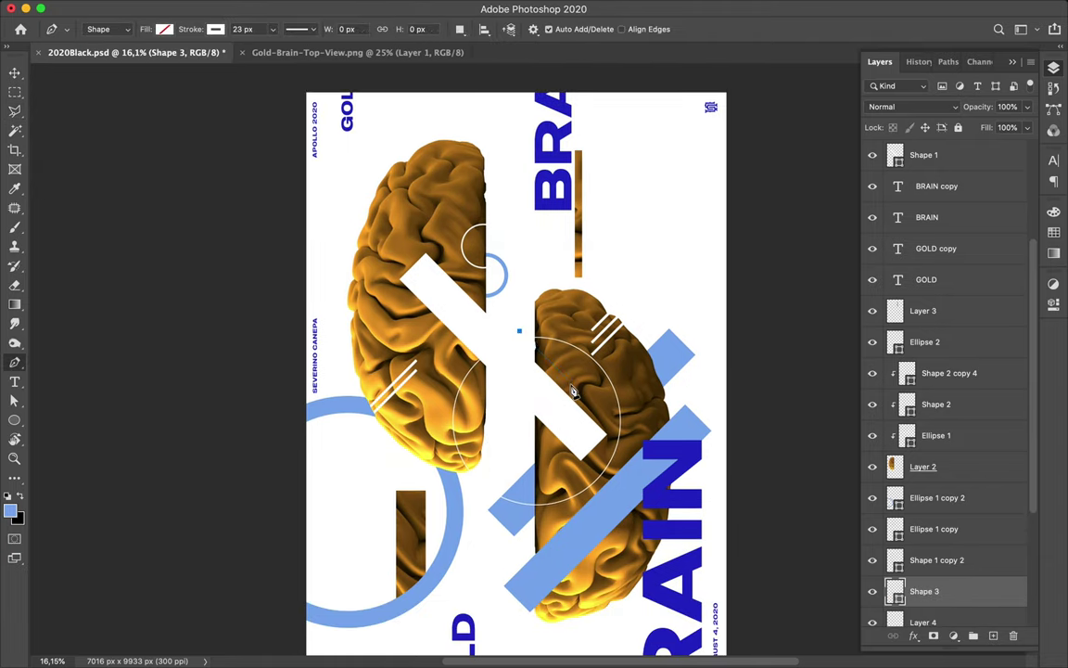
key(a)
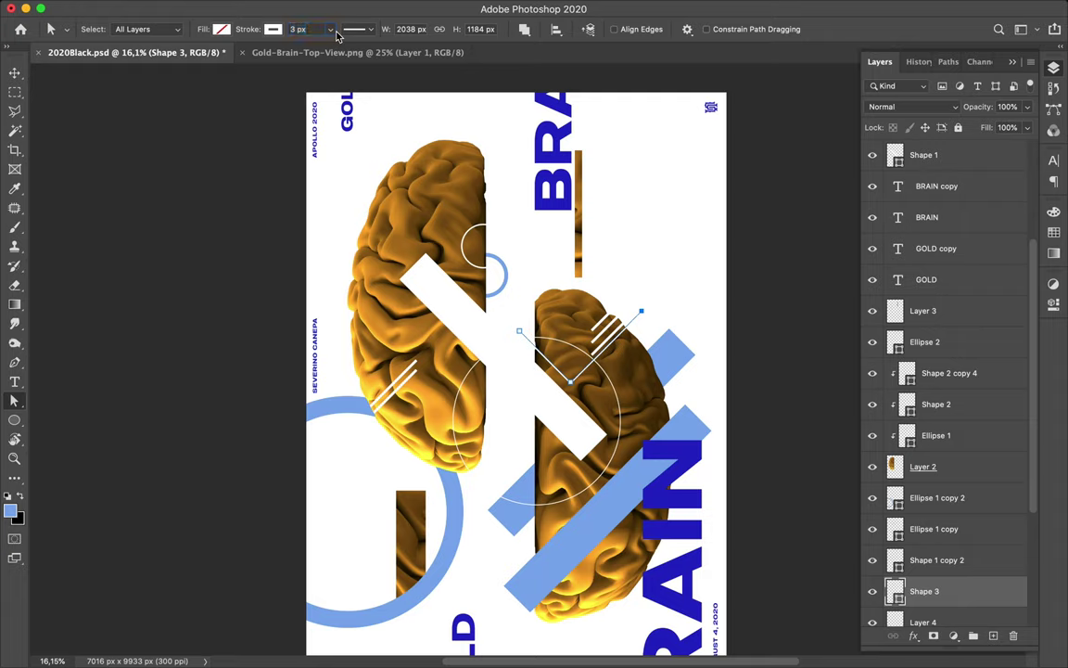
key(v)
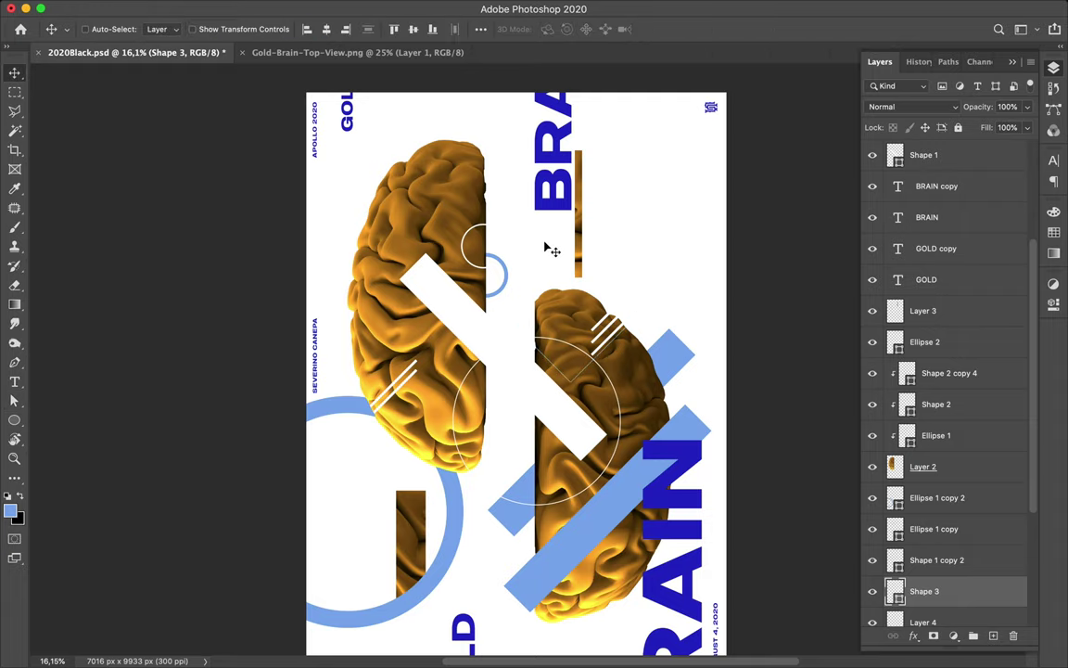
scroll(553, 249, down, 1)
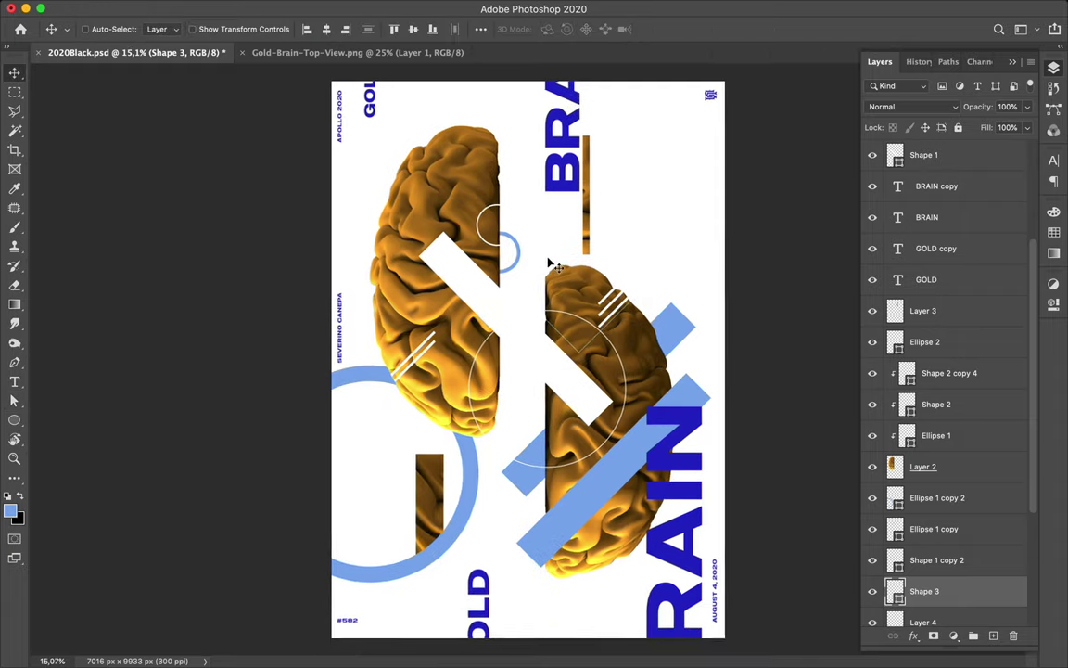
Copy the long blue bar, rotate it to the opposite diagonal, and place it above Layer 3.
key(p)
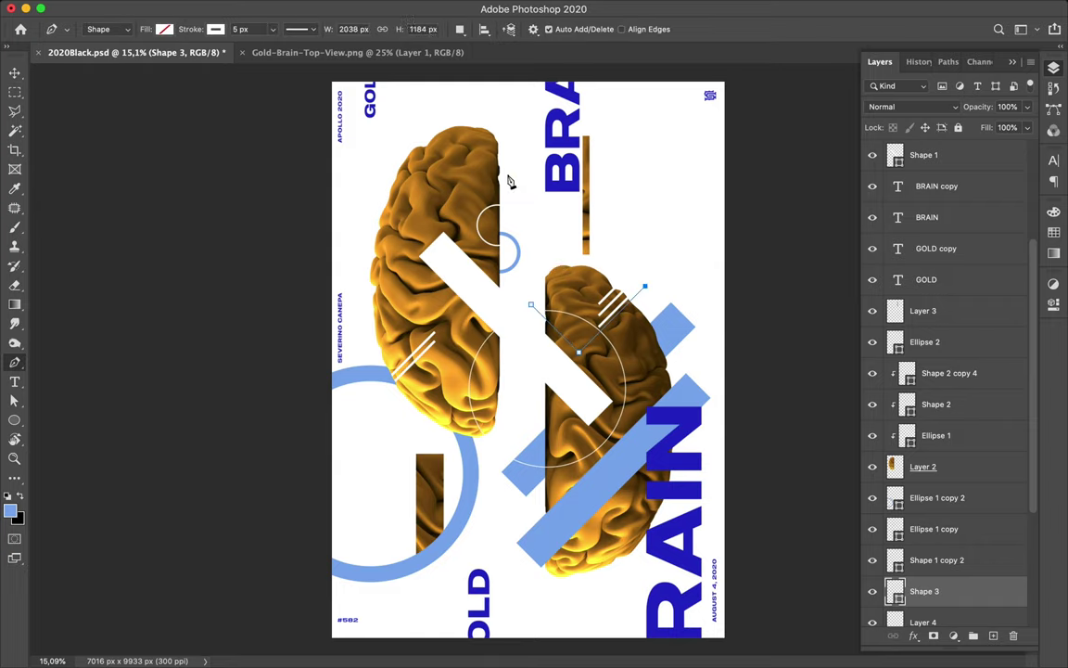
key(v)
drag(631, 482, 581, 254)
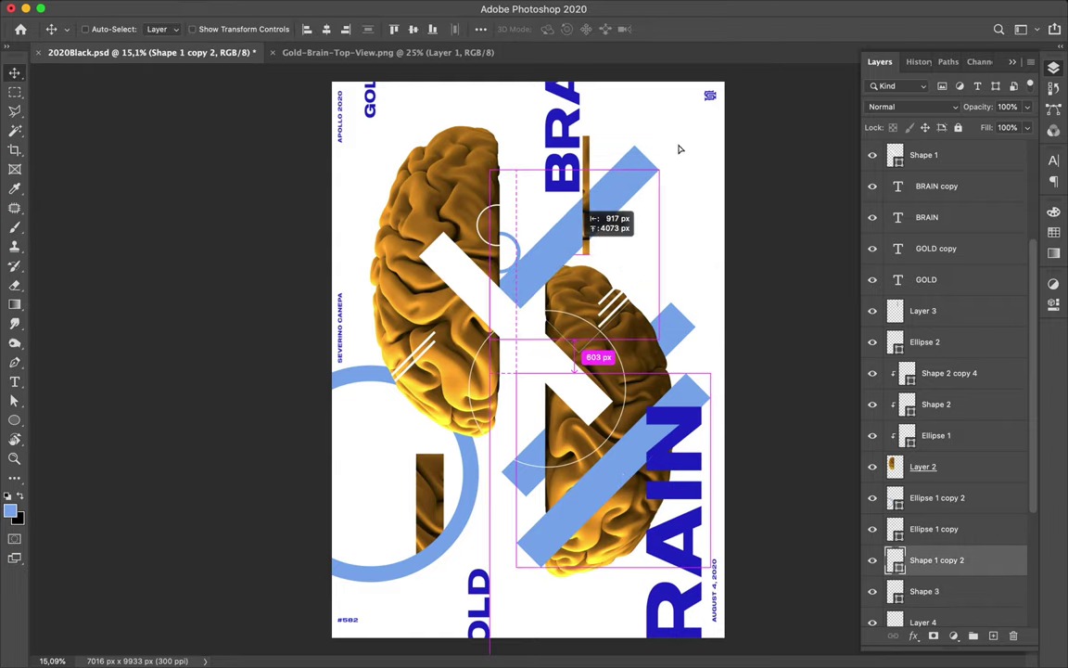
key(ctrl+t)
mouse_move(501, 130)
mouse_down()
mouse_move(389, 215)
mouse_move(412, 125)
mouse_up()
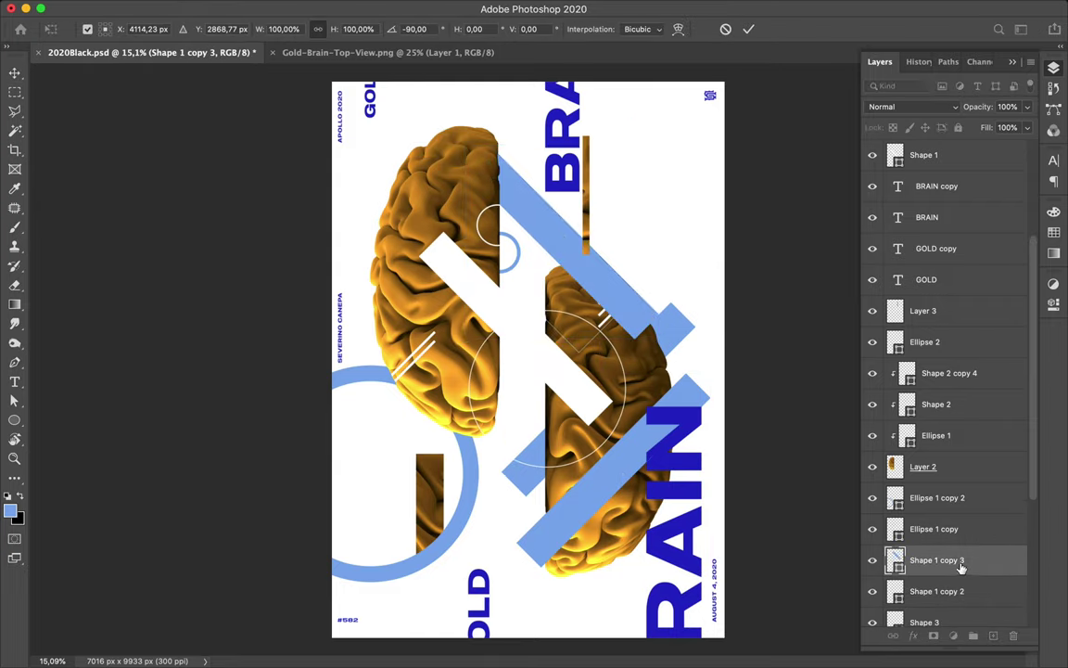
key(Return)
drag(937, 559, 955, 297)
Shorten the bar over the left brain top and add a parallel copy beside it.
key(a)
drag(654, 318, 569, 224)
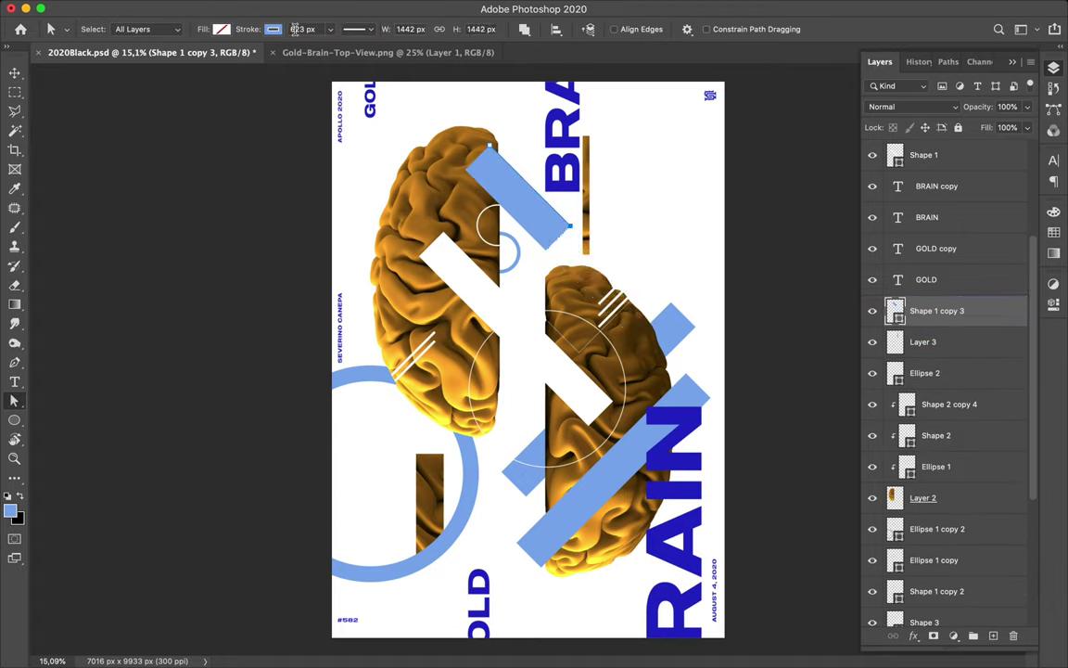
key(v)
drag(455, 166, 404, 132)
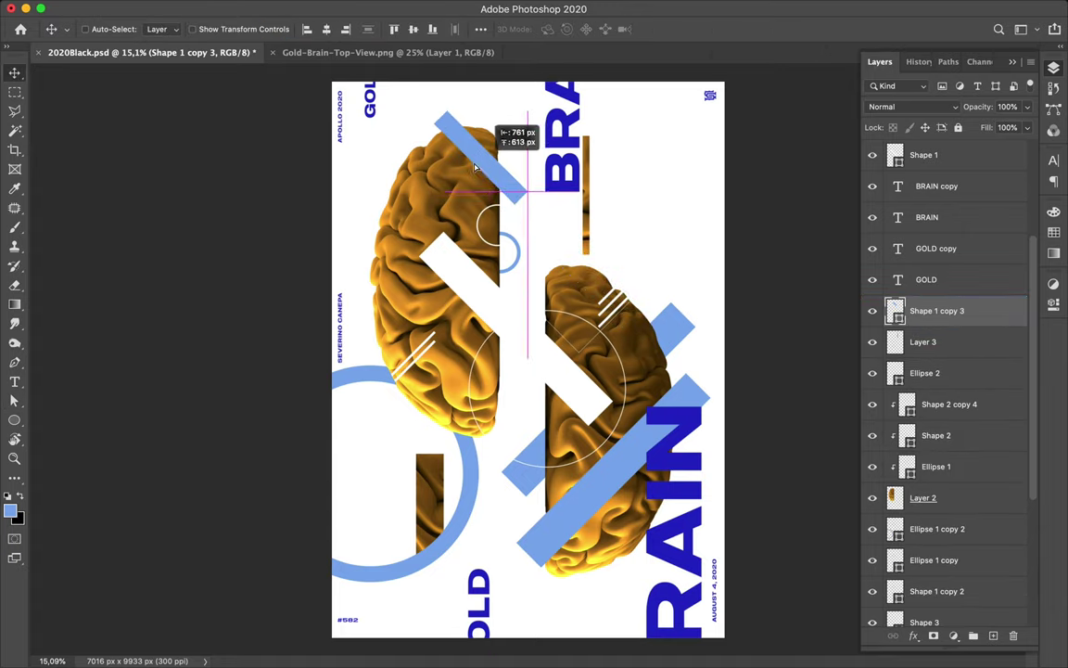
drag(937, 311, 937, 521)
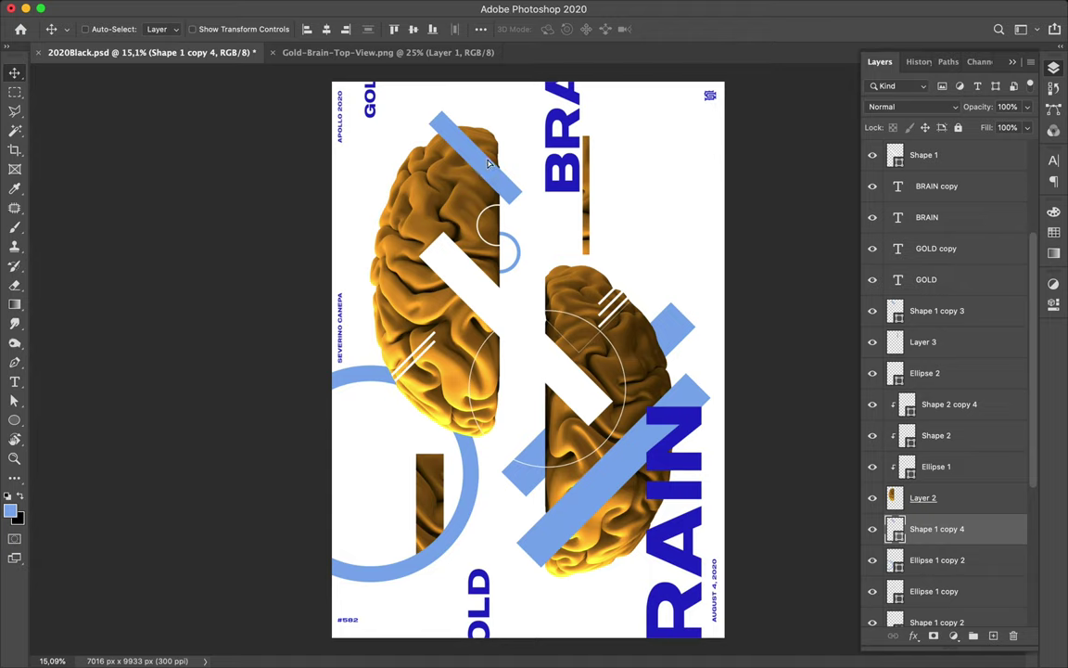
drag(477, 177, 501, 156)
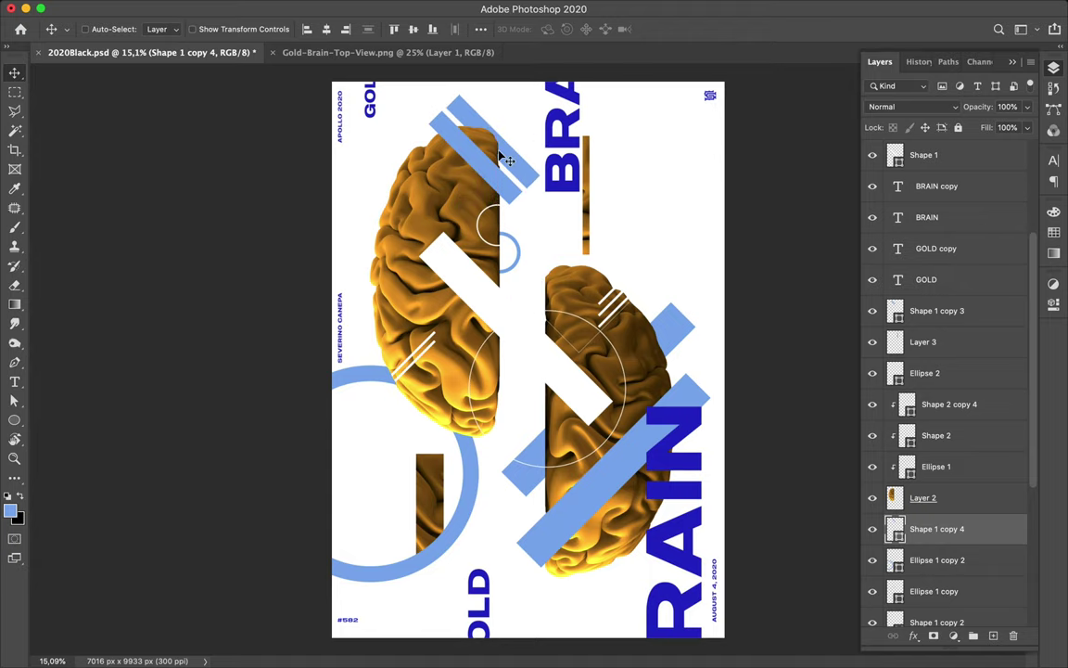
key(ctrl+plus)
scroll(501, 158, up, 3)
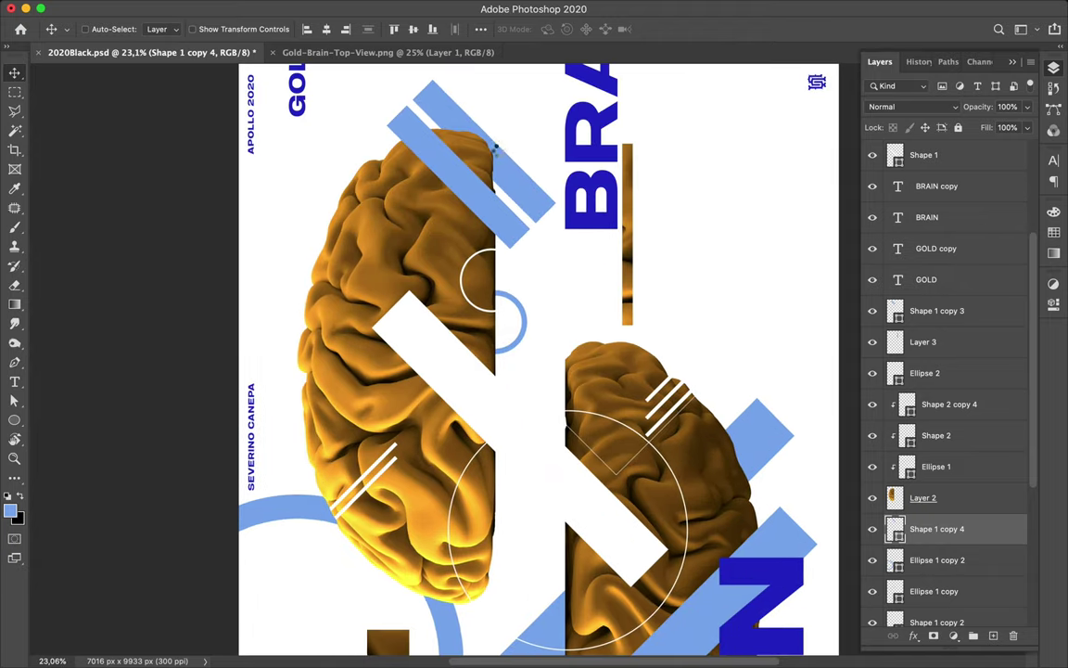
Draw a small white circle over the right brain and shrink it into a dot.
scroll(681, 231, down, 3)
scroll(682, 231, down, 2)
key(u)
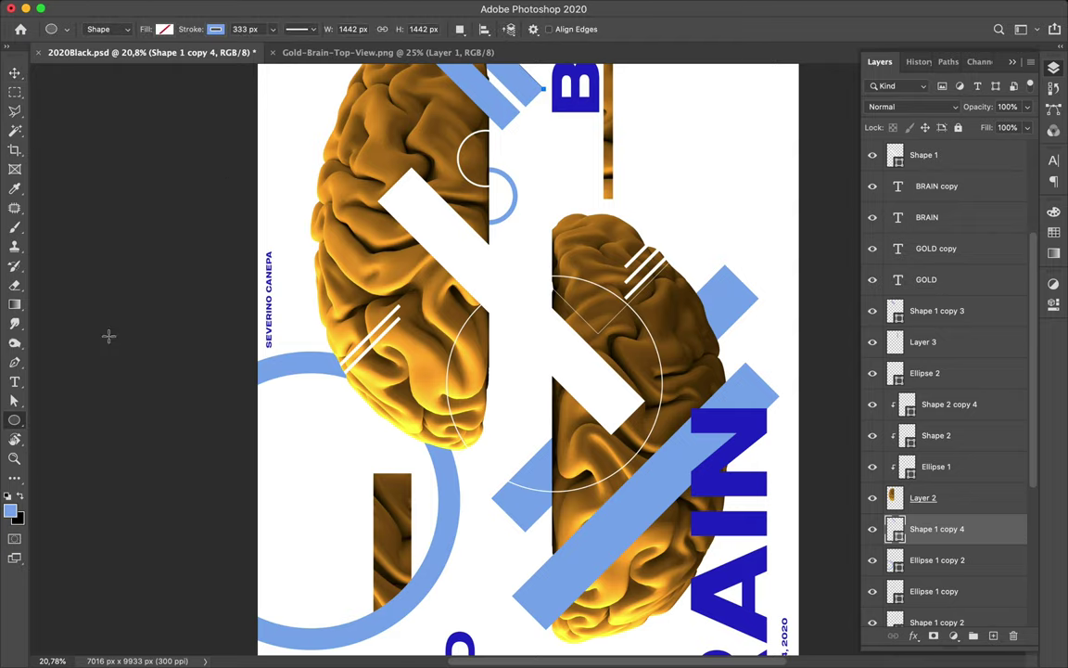
drag(653, 339, 664, 351)
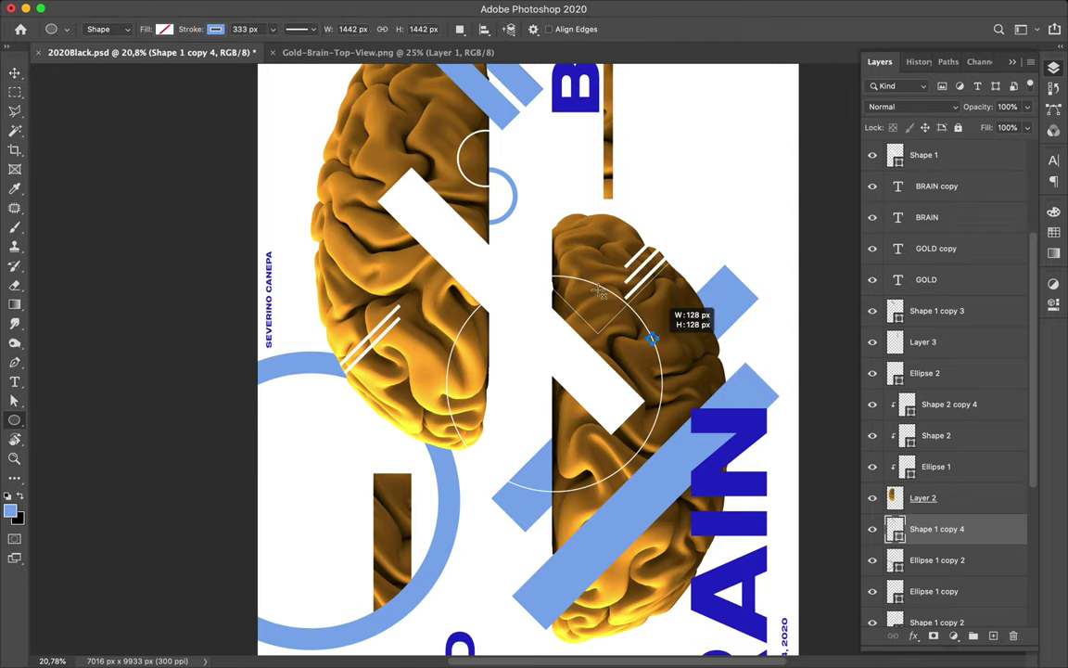
click(215, 29)
click(164, 29)
scroll(643, 300, up, 5)
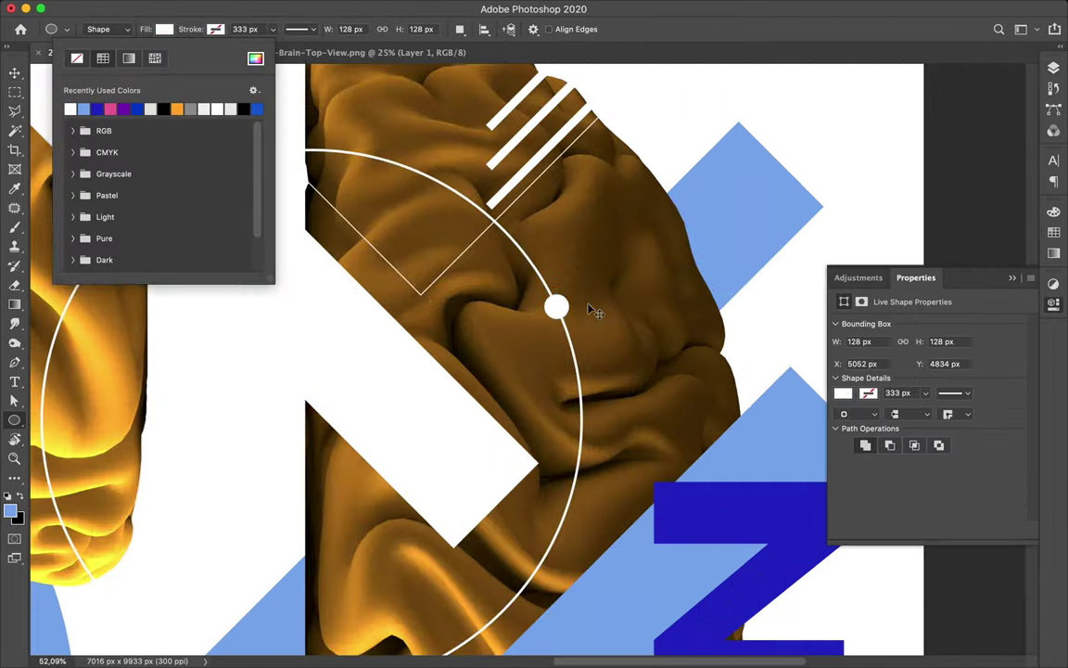
key(Escape)
key(v)
key(ctrl+t)
mouse_move(565, 313)
mouse_down()
mouse_move(556, 302)
mouse_move(567, 331)
mouse_up()
key(Return)
Copy dots onto the ring and left brain, raise one copy, and enlarge it.
drag(439, 176, 422, 174)
scroll(530, 210, left, 5)
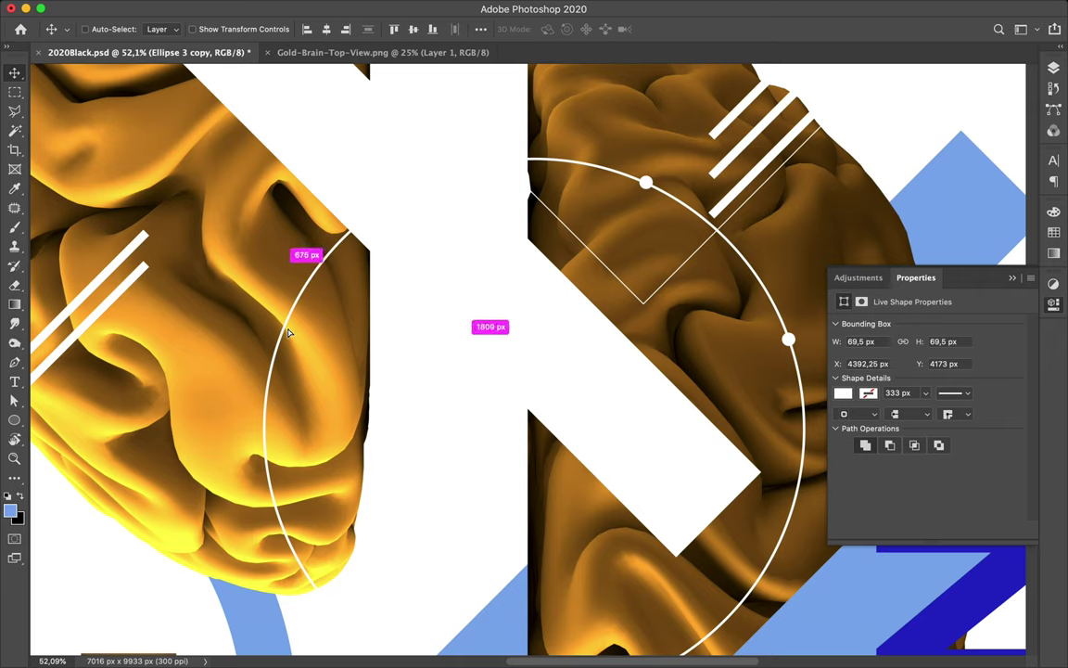
drag(288, 332, 313, 302)
click(1053, 68)
mouse_move(954, 512)
mouse_down()
mouse_move(930, 132)
mouse_move(939, 315)
mouse_up()
key(ctrl+t)
drag(299, 316, 318, 294)
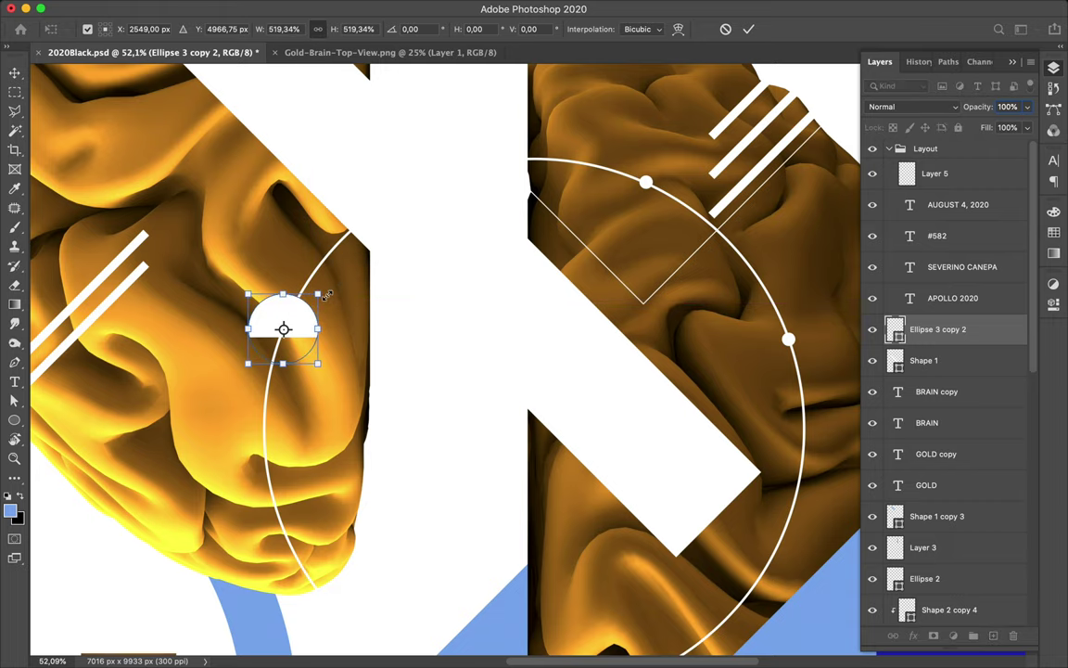
Make the left-brain circle a hollow ring with no fill and a 13 px white outline.
key(Return)
click(224, 31)
click(135, 57)
click(272, 29)
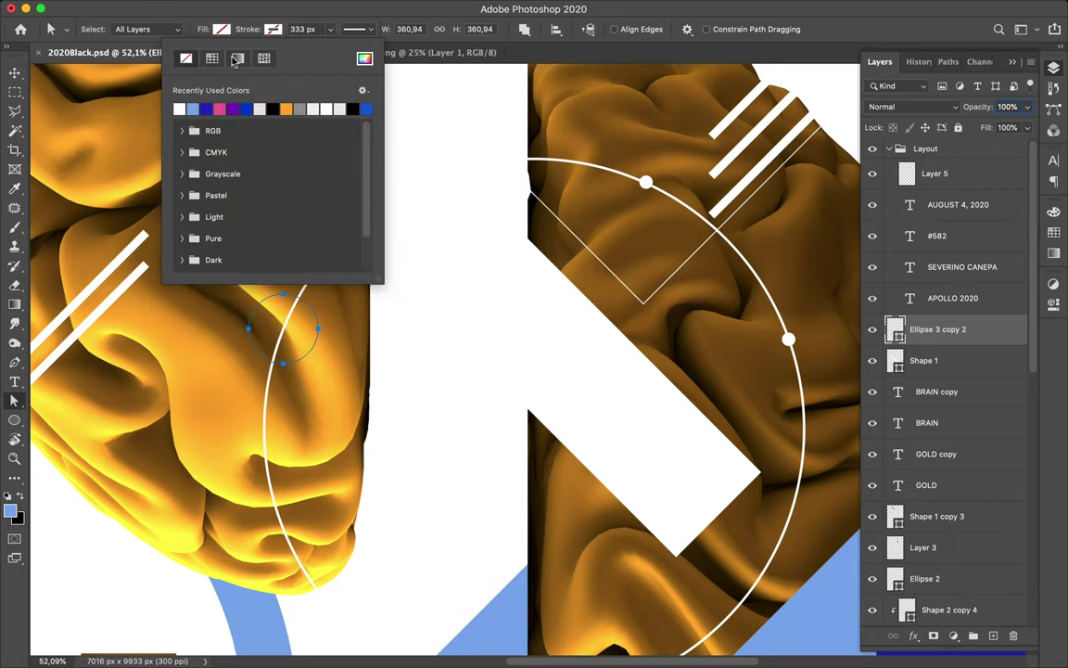
click(312, 29)
key(Return)
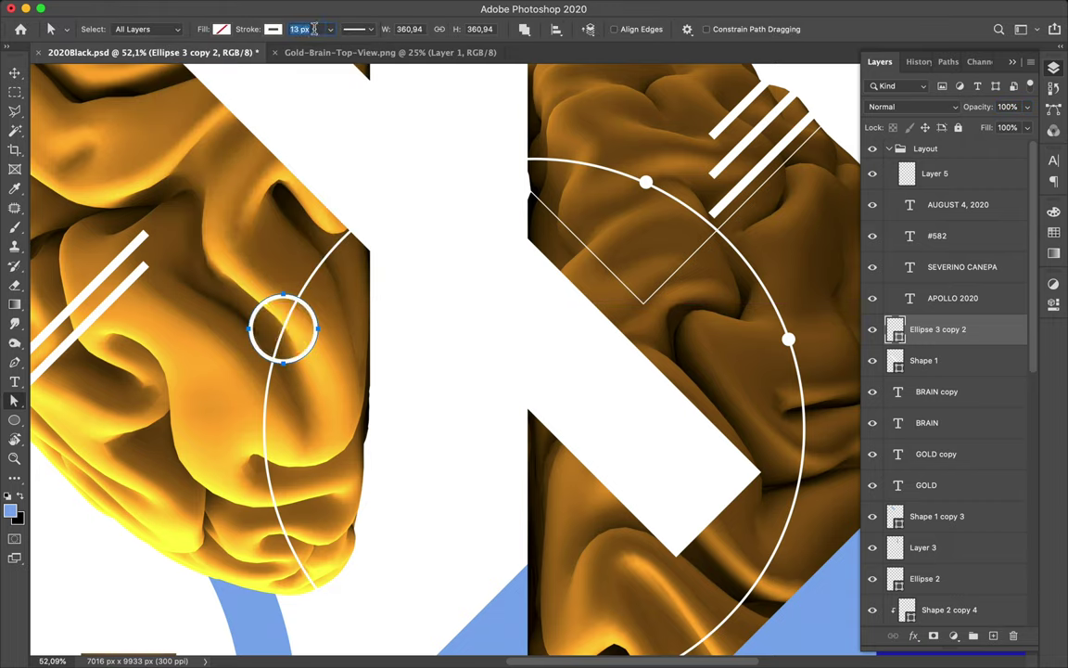
key(Return)
Duplicate the thin ring as Ellipse 3 copy 3, shifted slightly.
key(v)
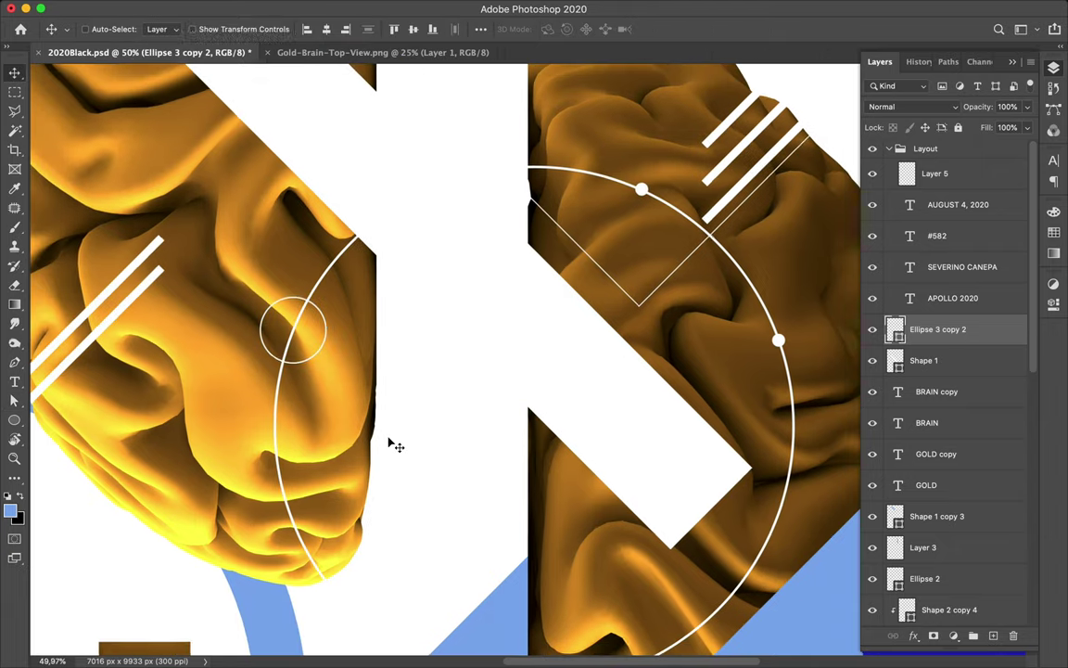
scroll(393, 441, down, 3)
drag(339, 368, 332, 375)
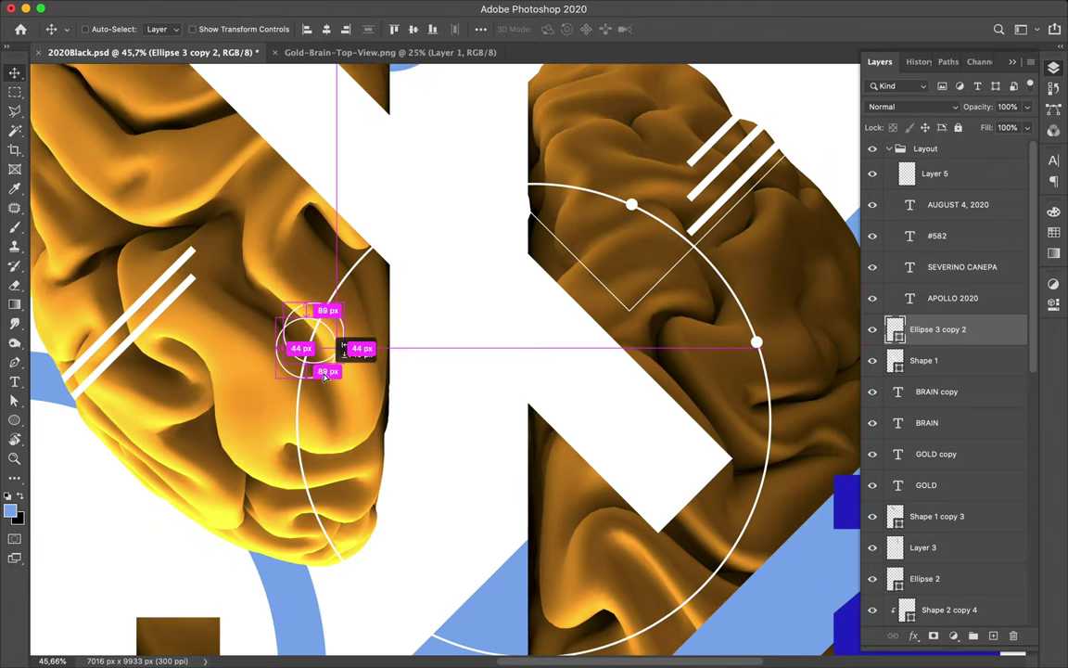
scroll(324, 378, down, 1)
key(ctrl+0)
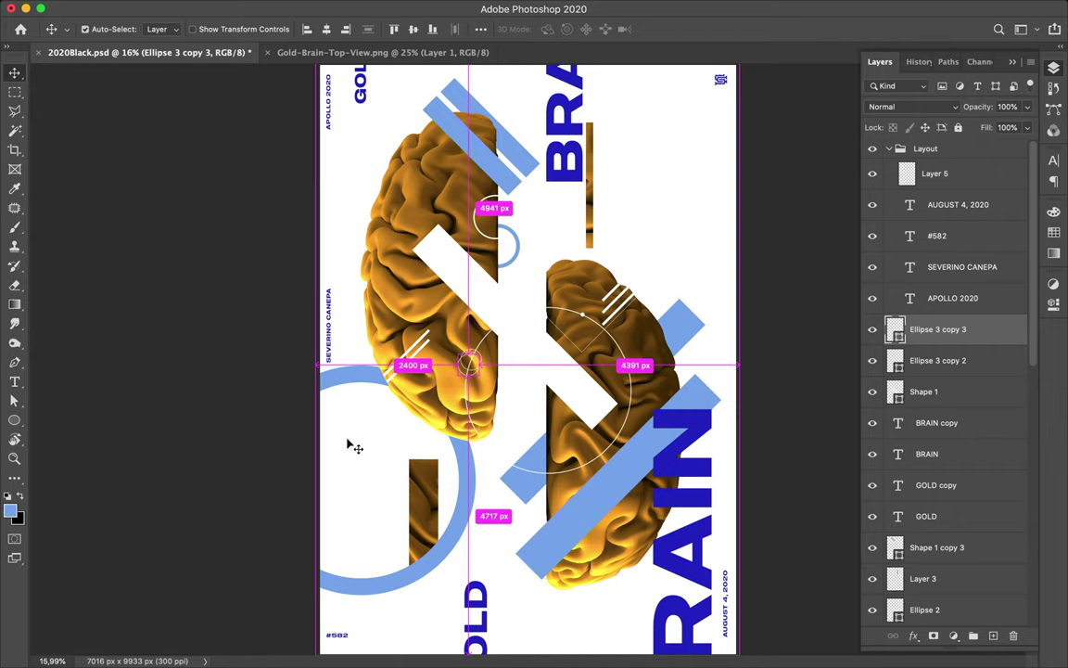
Save the poster and delete the duplicate Ellipse 3 copy 3 ring.
key(ctrl+s)
key(Delete)
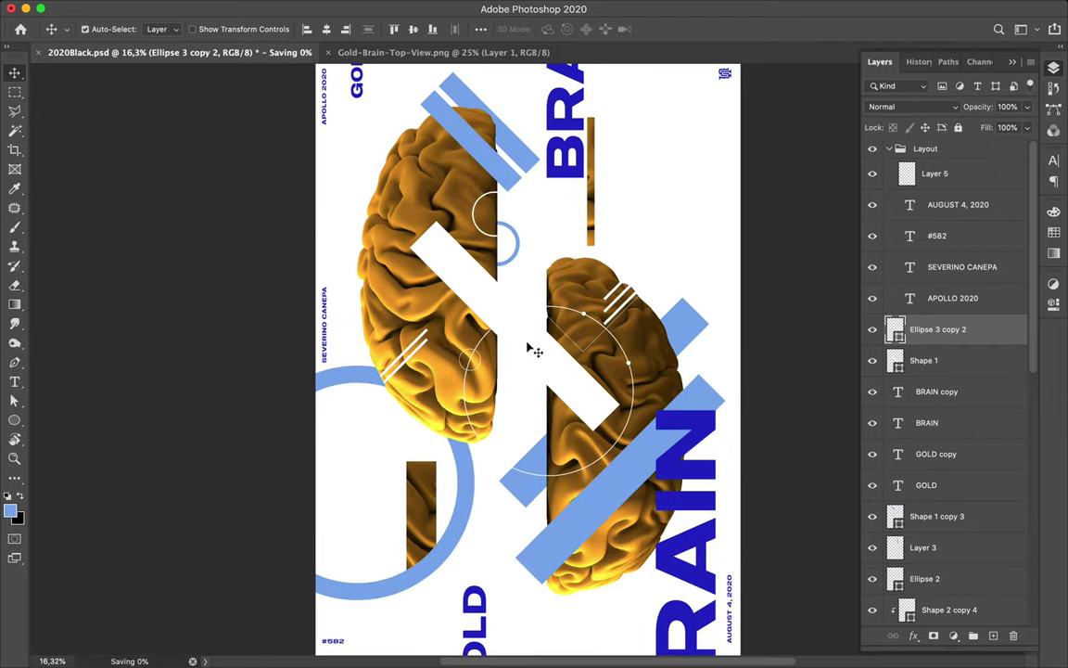